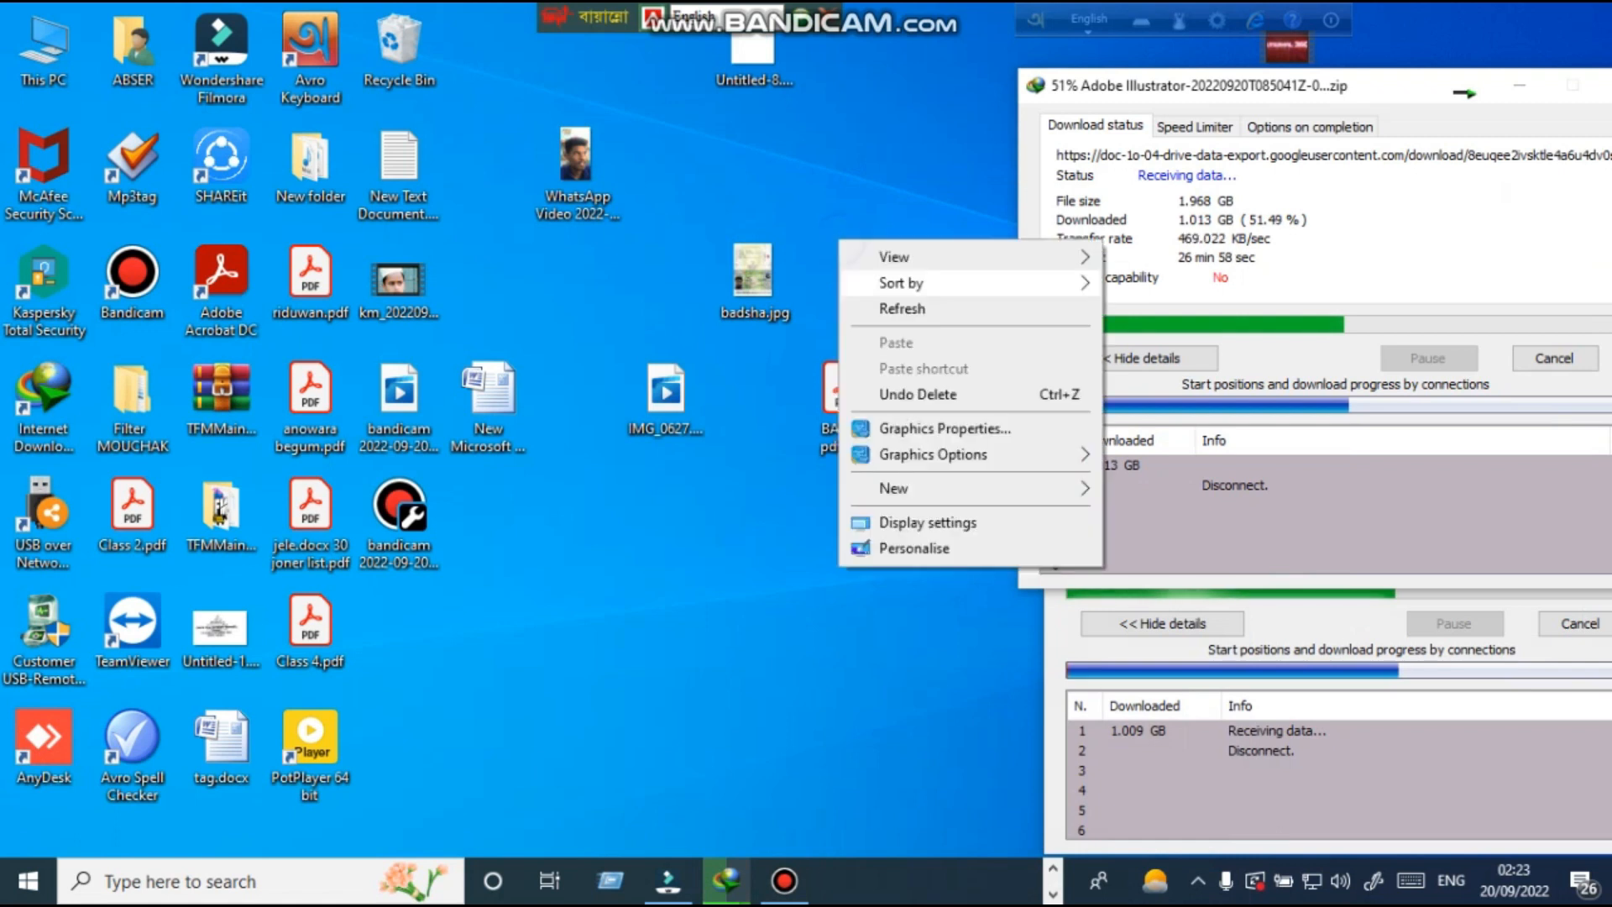
{"action": "right_click", "coordinate": [752, 162]}
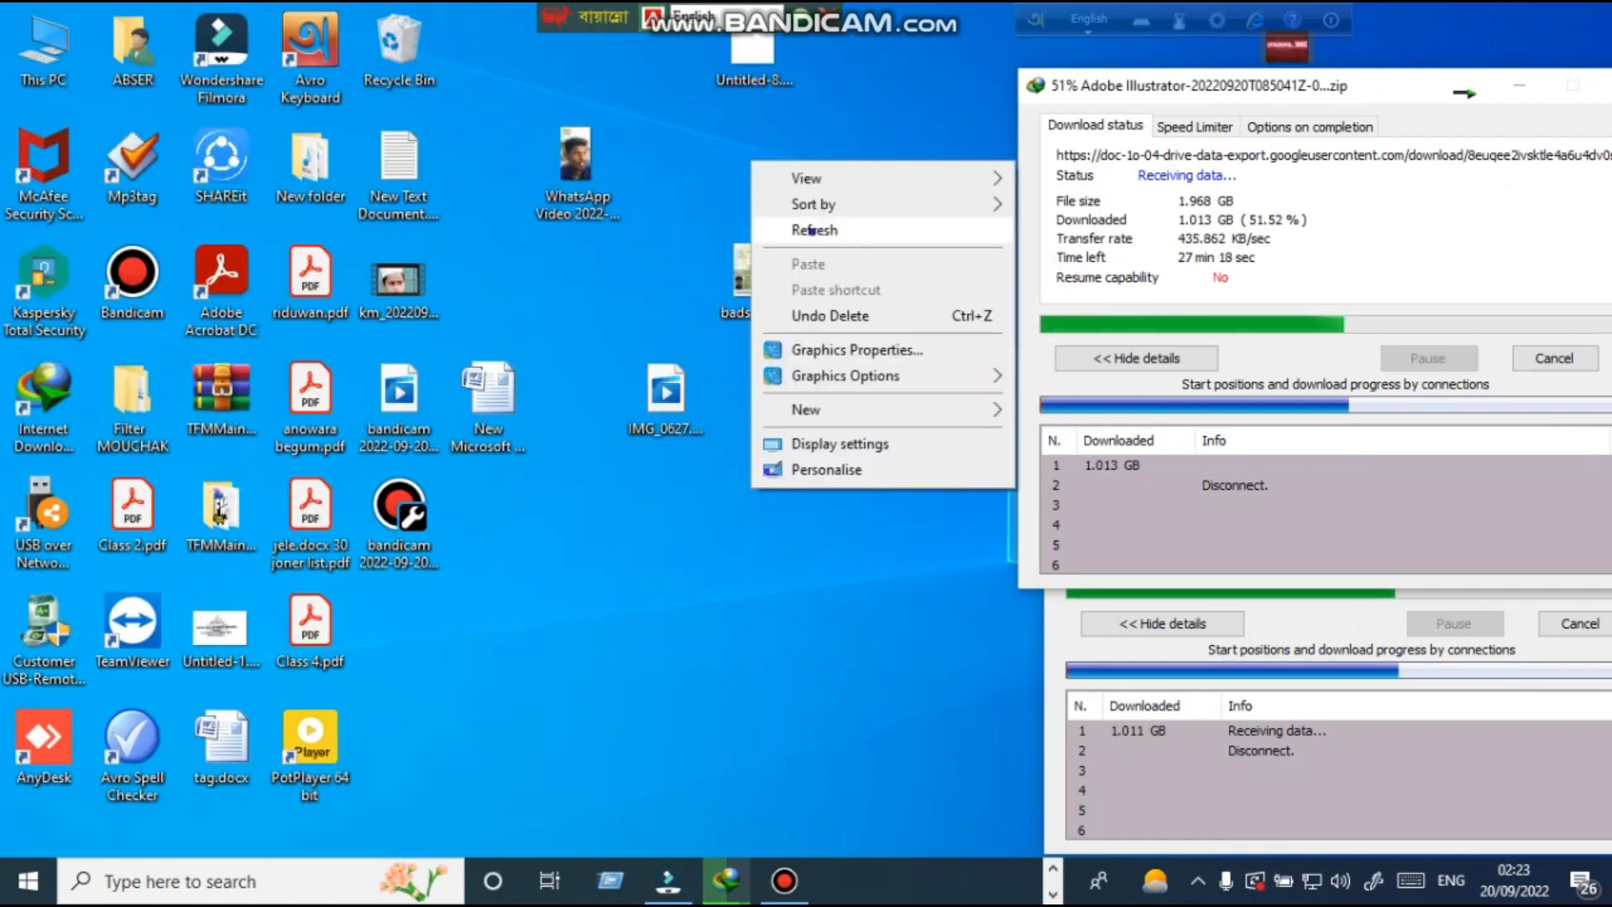
{"action": "left_click", "coordinate": [815, 230]}
{"action": "right_click", "coordinate": [738, 160]}
{"action": "left_click", "coordinate": [789, 221]}
{"action": "right_click", "coordinate": [738, 161]}
{"action": "left_click", "coordinate": [789, 231]}
{"action": "right_click", "coordinate": [727, 168]}
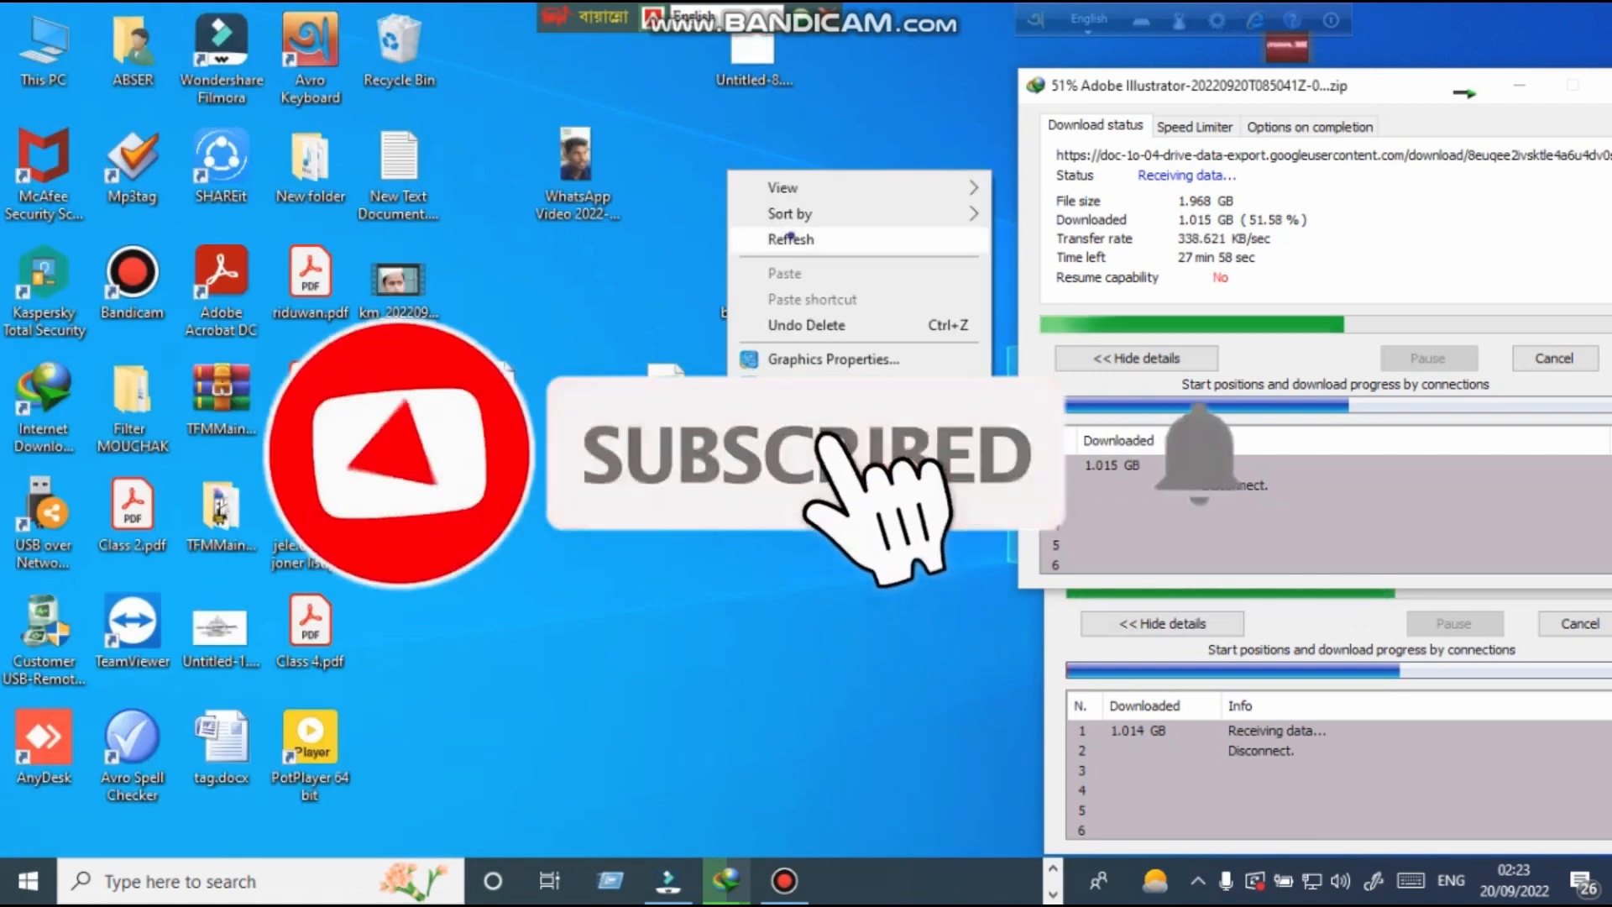
{"action": "left_click", "coordinate": [789, 240]}
{"action": "right_click", "coordinate": [730, 179]}
{"action": "left_click", "coordinate": [793, 251]}
{"action": "right_click", "coordinate": [729, 145]}
{"action": "left_click", "coordinate": [790, 218]}
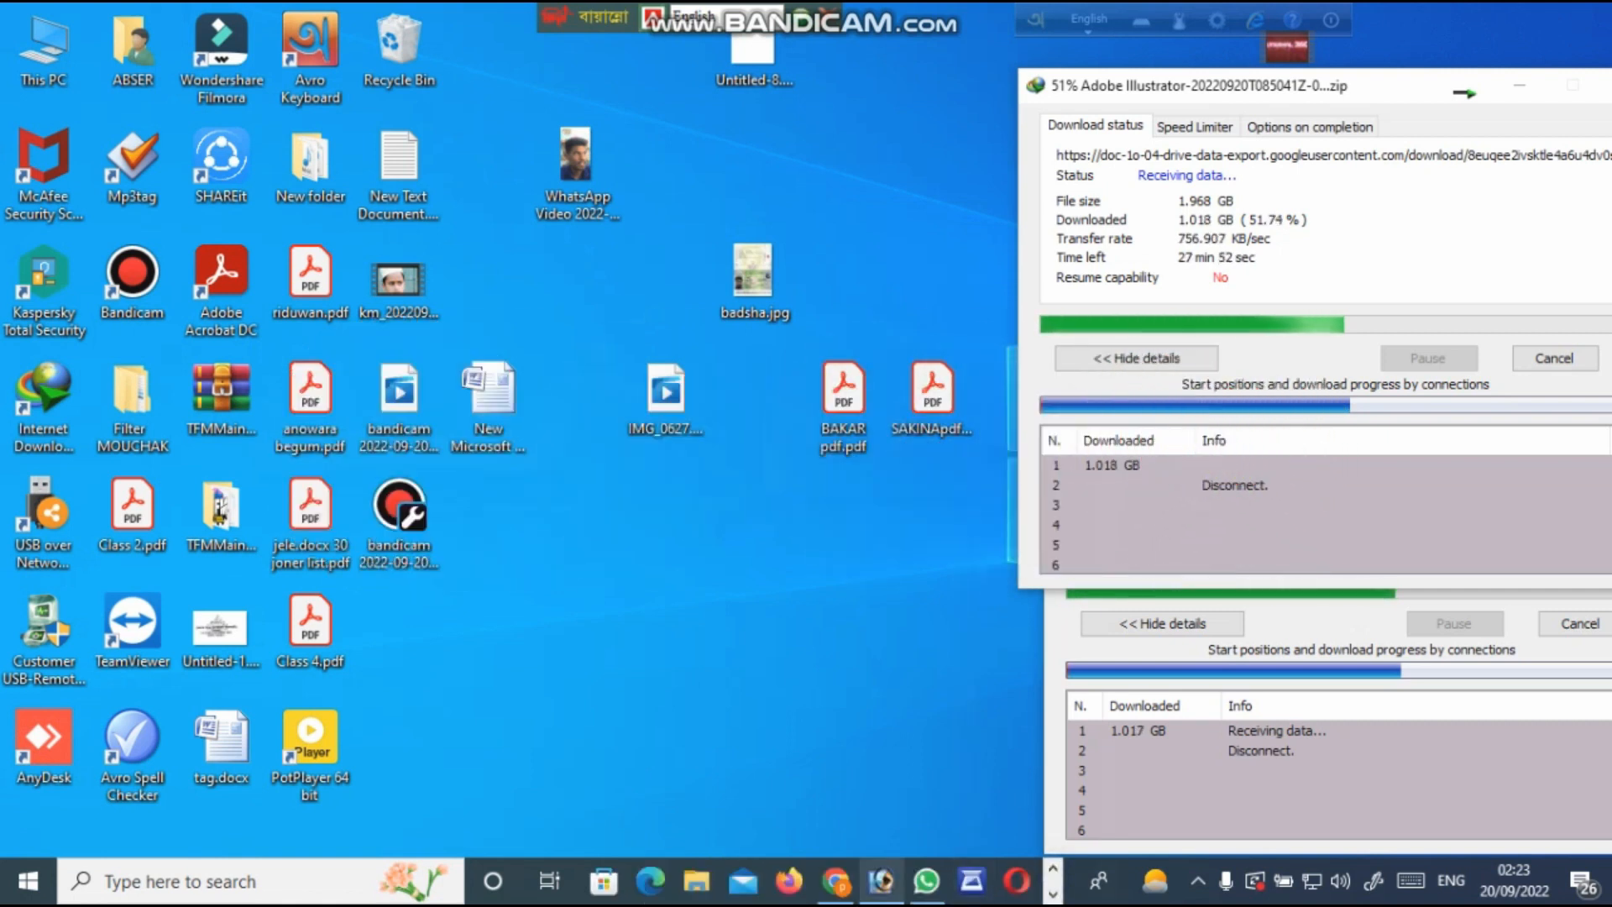
Step: Switch to Adobe Photoshop and start an image import from the EPSON L380 Series scanner
{"action": "left_click", "coordinate": [882, 880]}
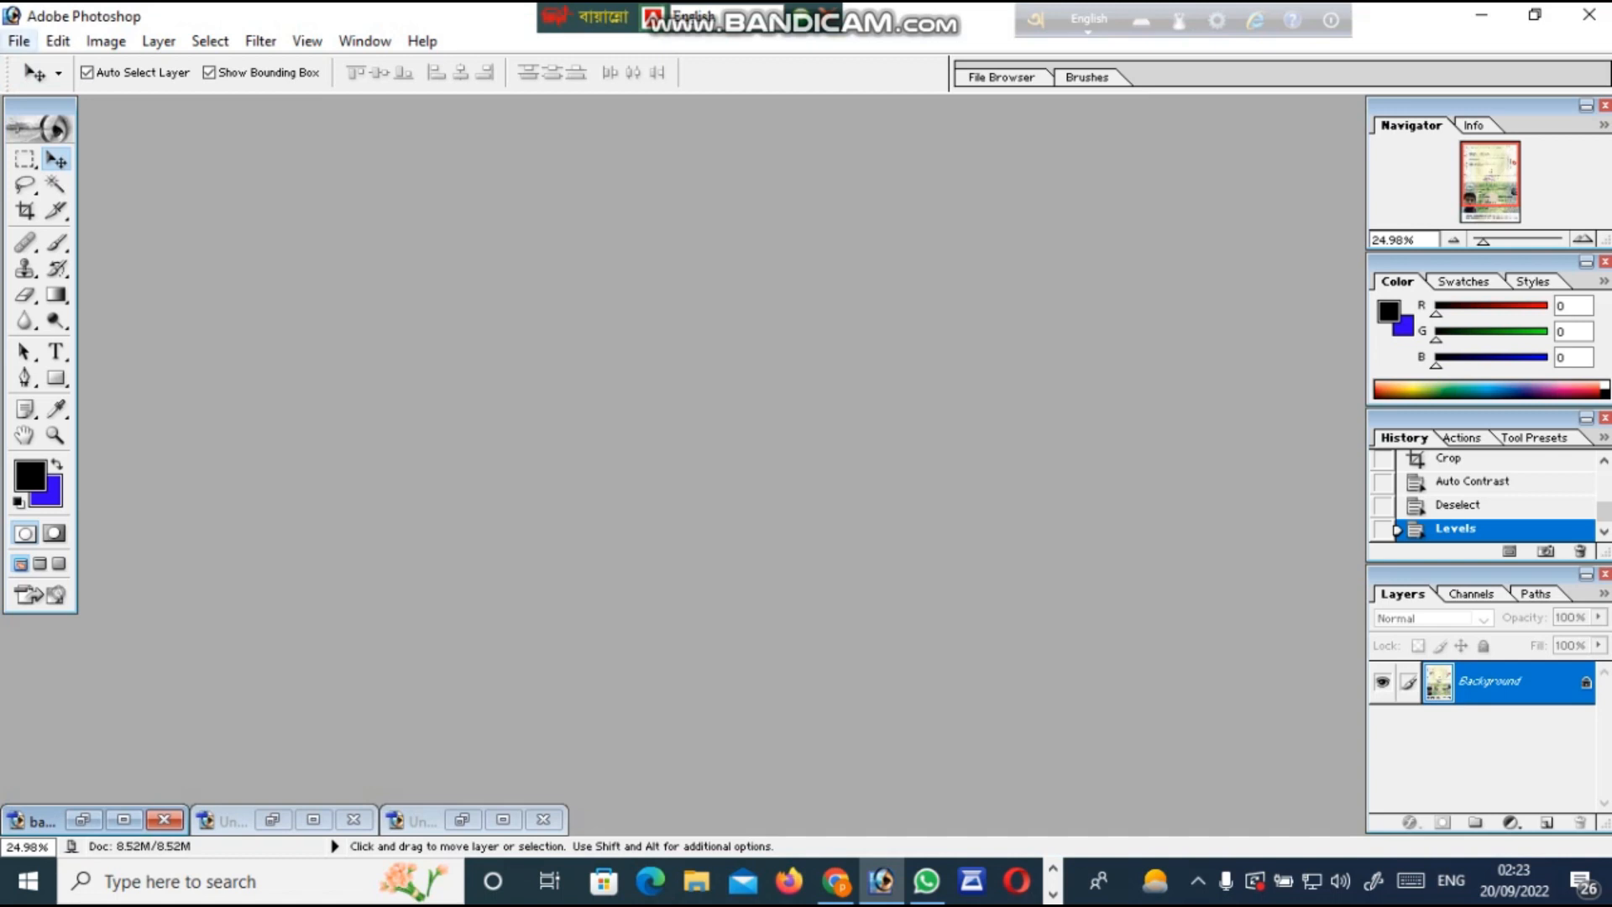
{"action": "left_click", "coordinate": [19, 40]}
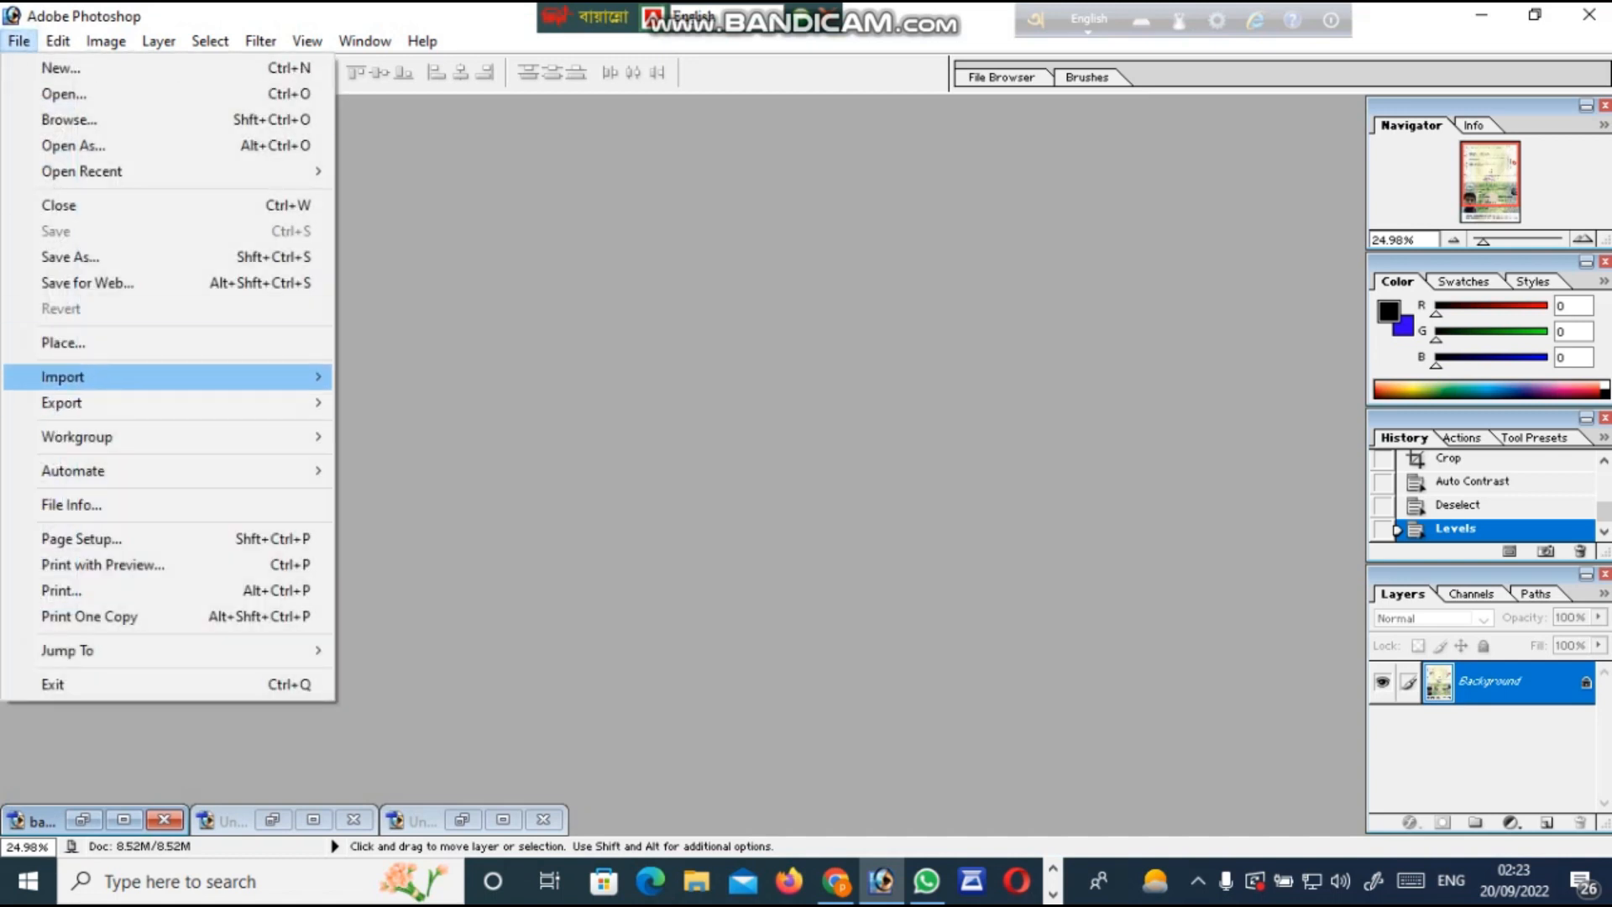
{"action": "mouse_move", "coordinate": [63, 377]}
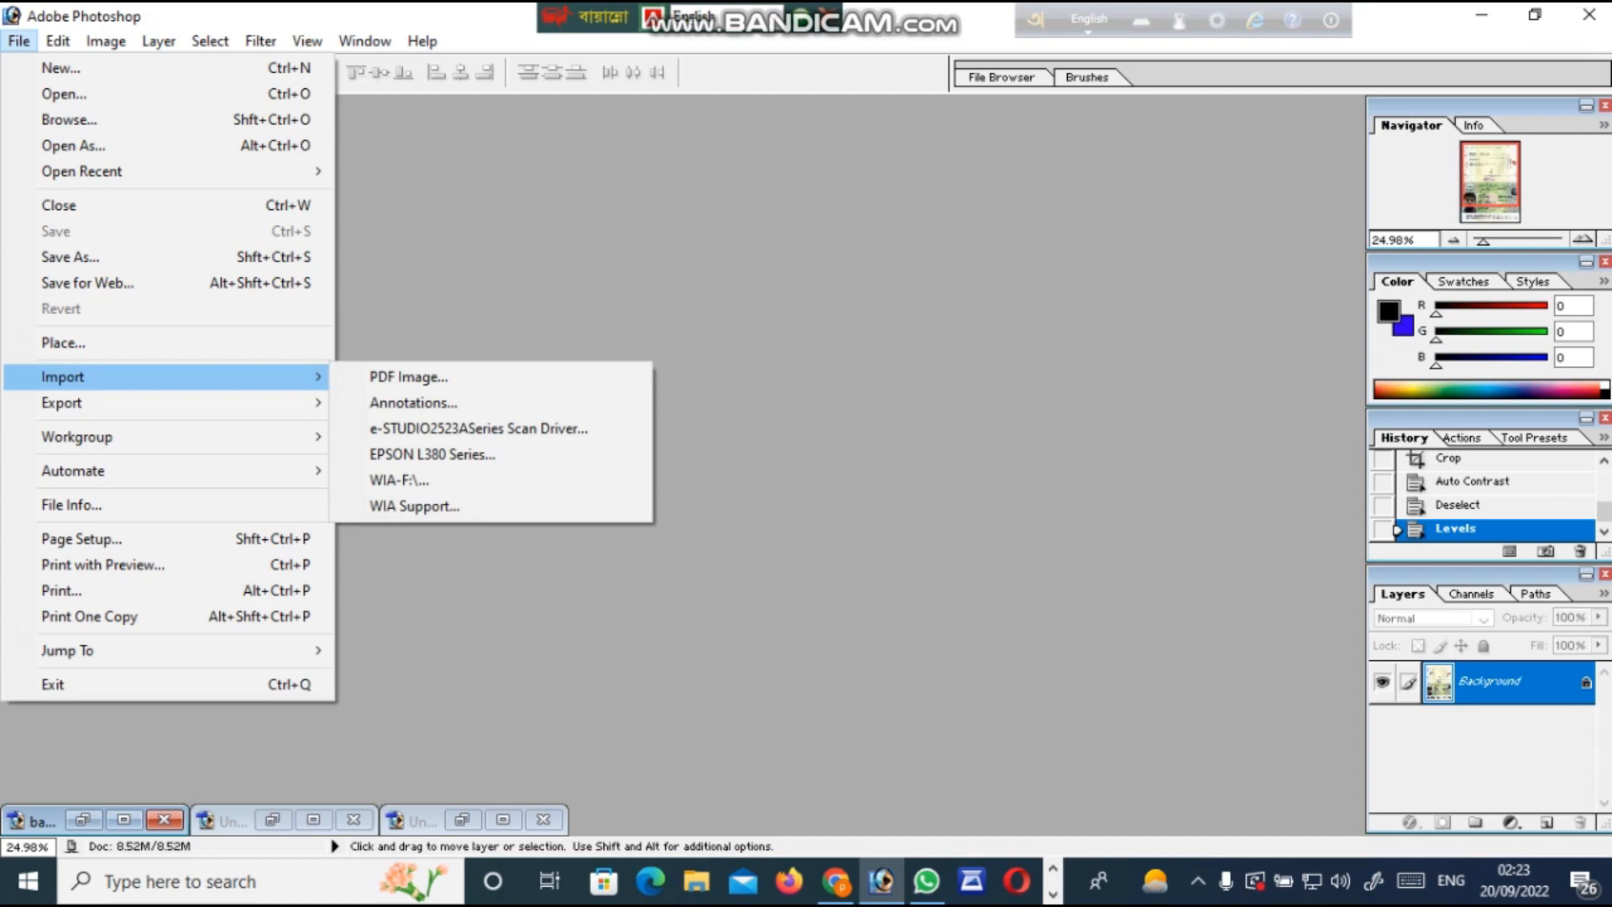
{"action": "left_click", "coordinate": [433, 454]}
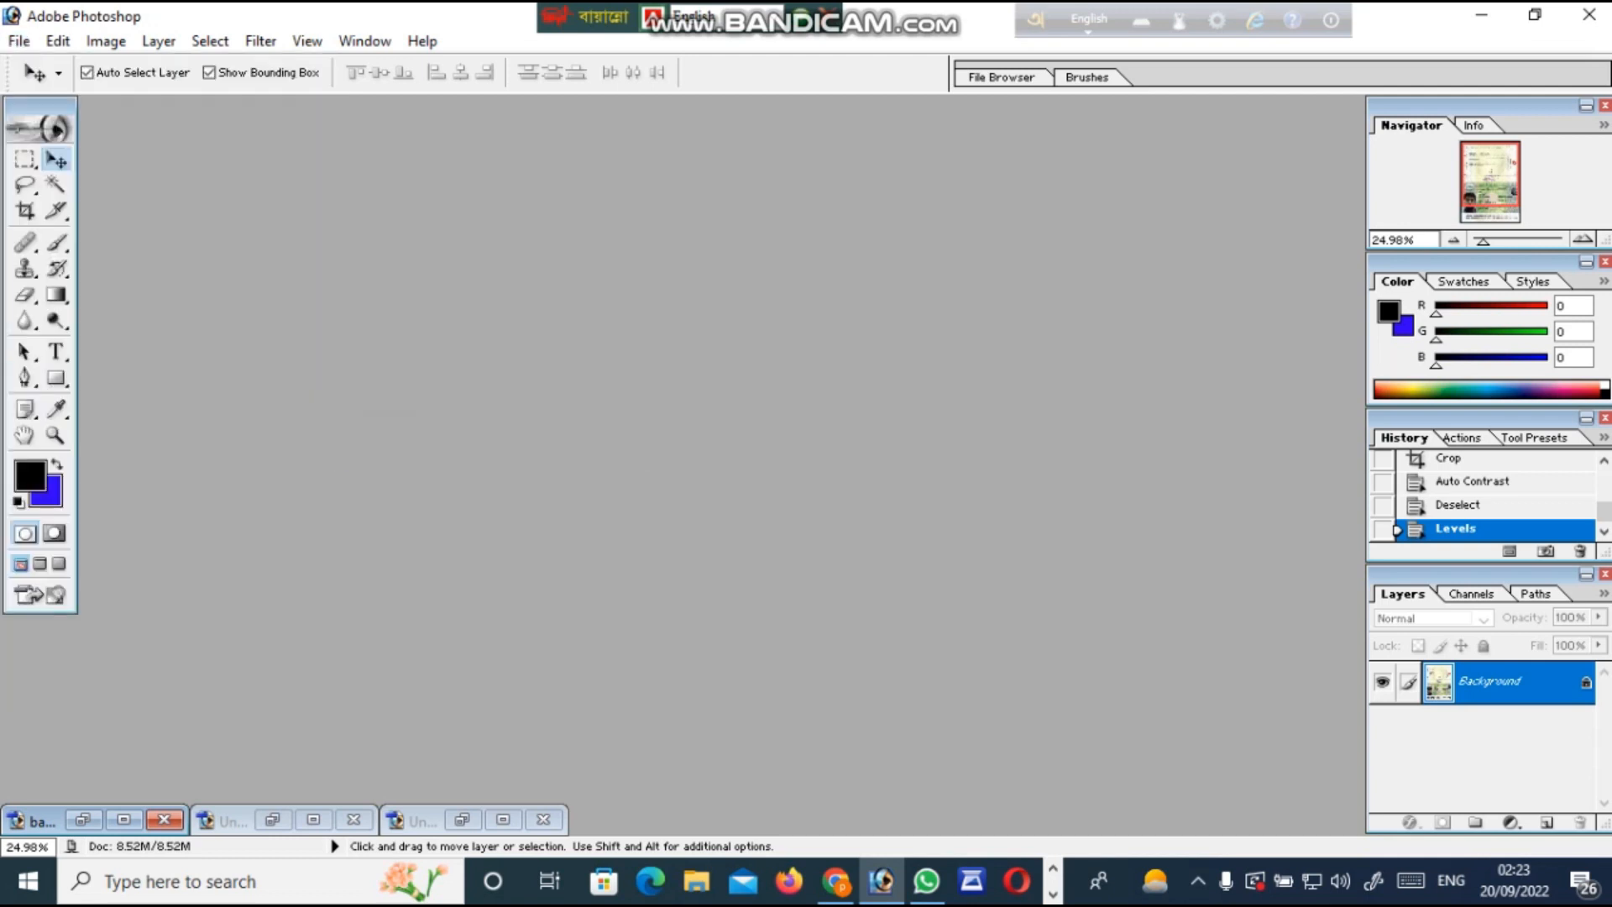
{"action": "key", "text": "Return"}
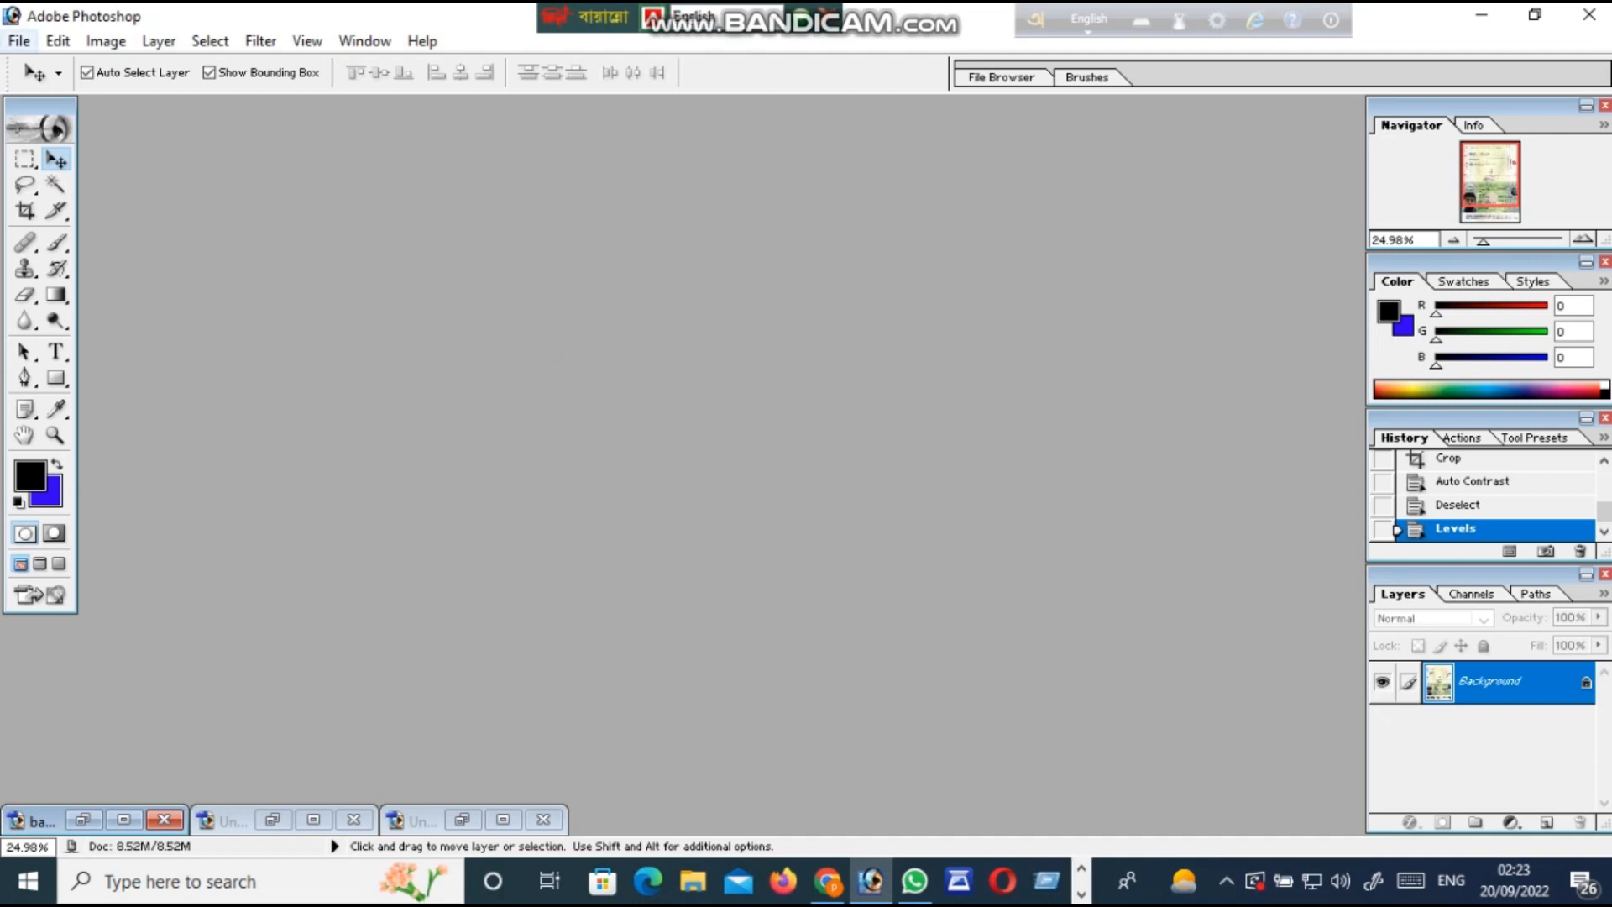
{"action": "left_click", "coordinate": [19, 40]}
{"action": "mouse_move", "coordinate": [30, 378]}
{"action": "key", "text": "Down"}
{"action": "key", "text": "Down"}
{"action": "key", "text": "Down"}
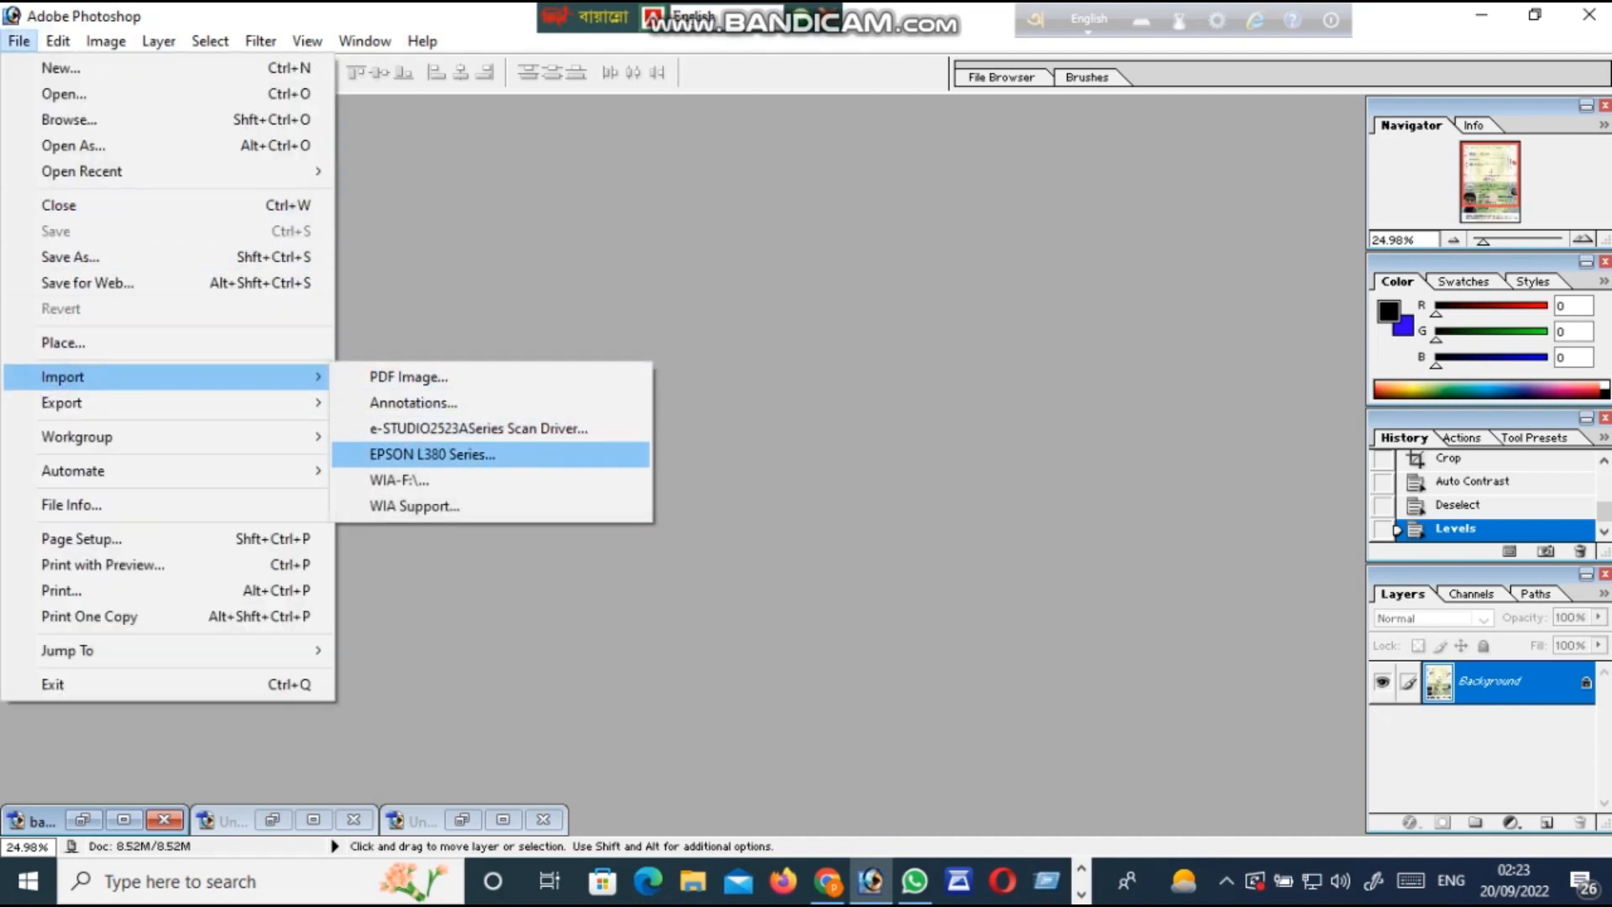
{"action": "left_click", "coordinate": [456, 450]}
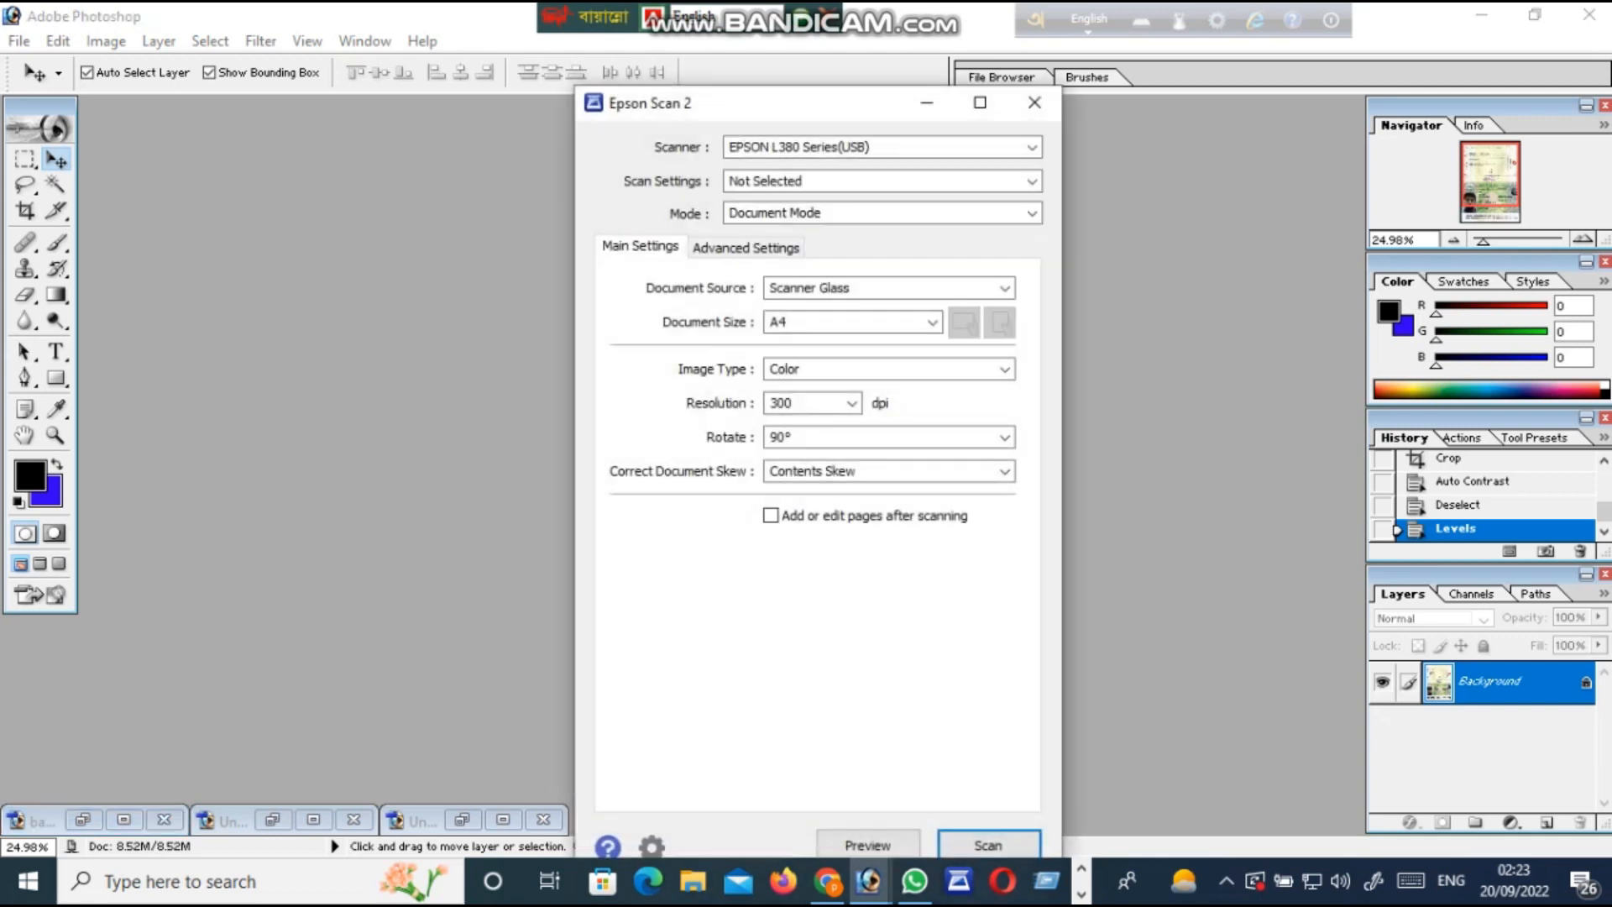
Step: Scan the photo from the scanner glass as an A4 color document at 300 dpi, and close the scanning window
{"action": "left_click_drag", "start_coordinate": [760, 103], "coordinate": [443, 49]}
{"action": "left_click", "coordinate": [671, 793]}
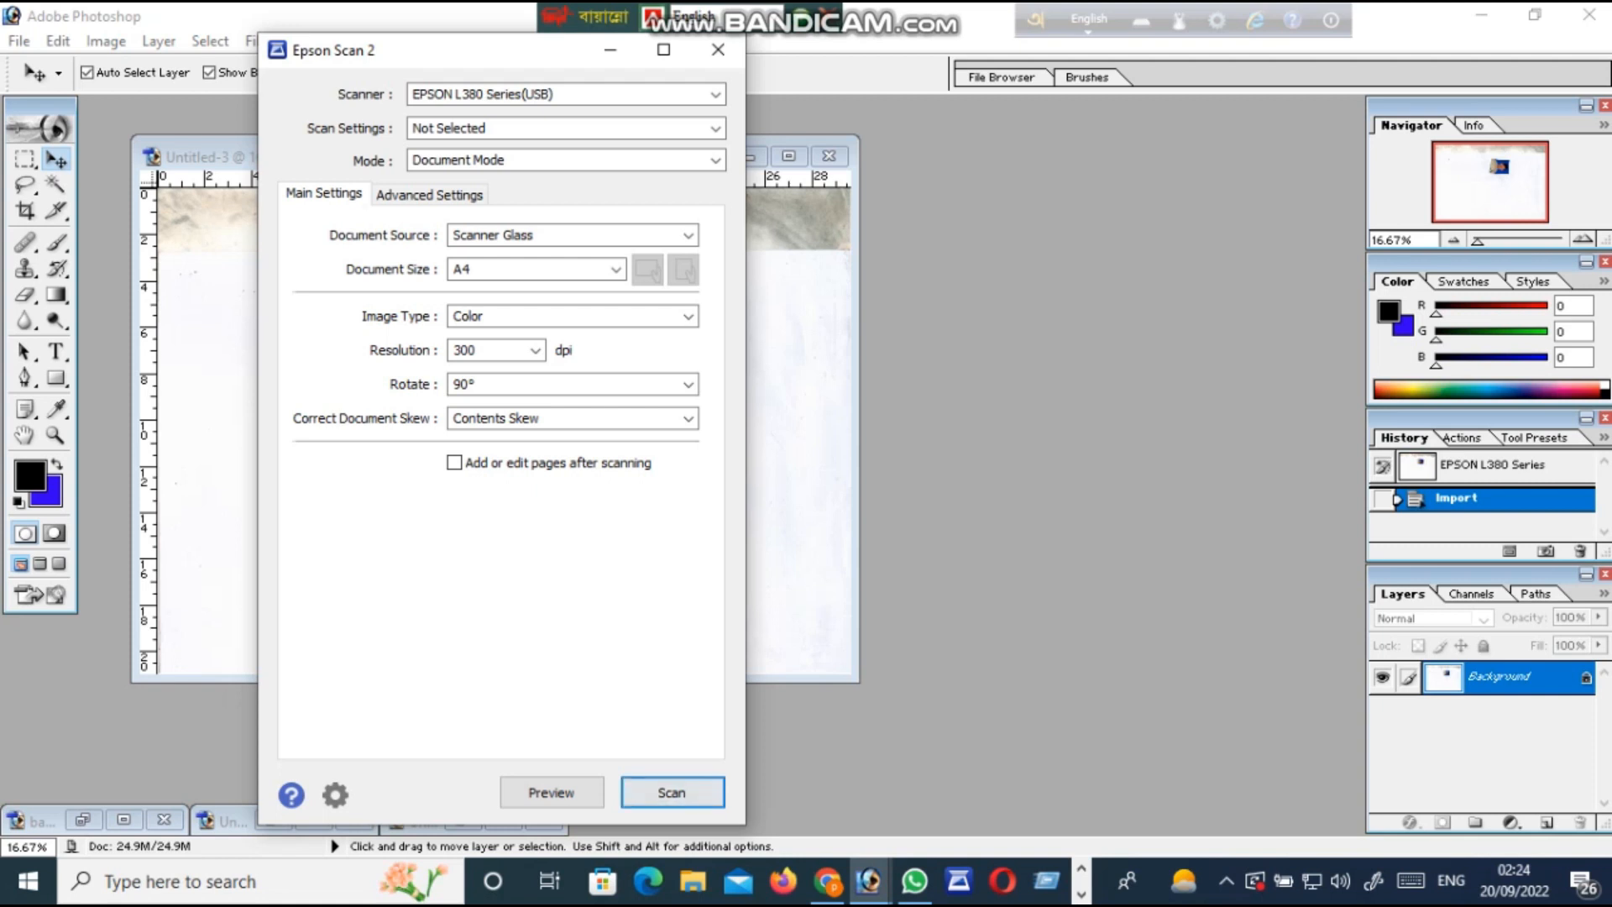
{"action": "left_click_drag", "start_coordinate": [397, 47], "coordinate": [424, 327]}
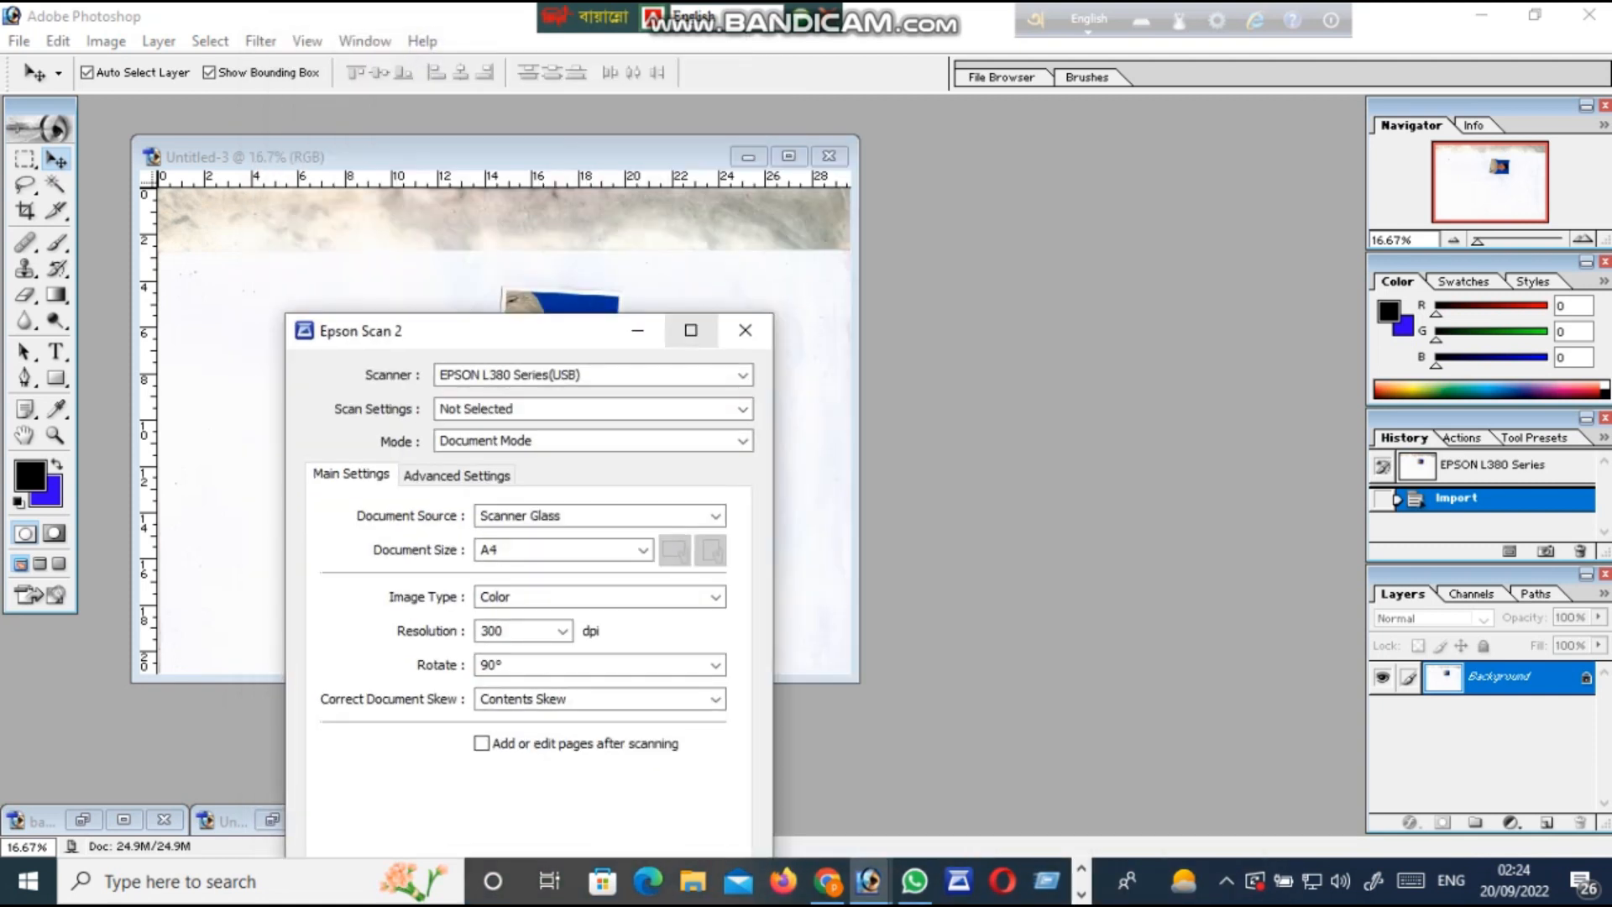
{"action": "left_click", "coordinate": [736, 333]}
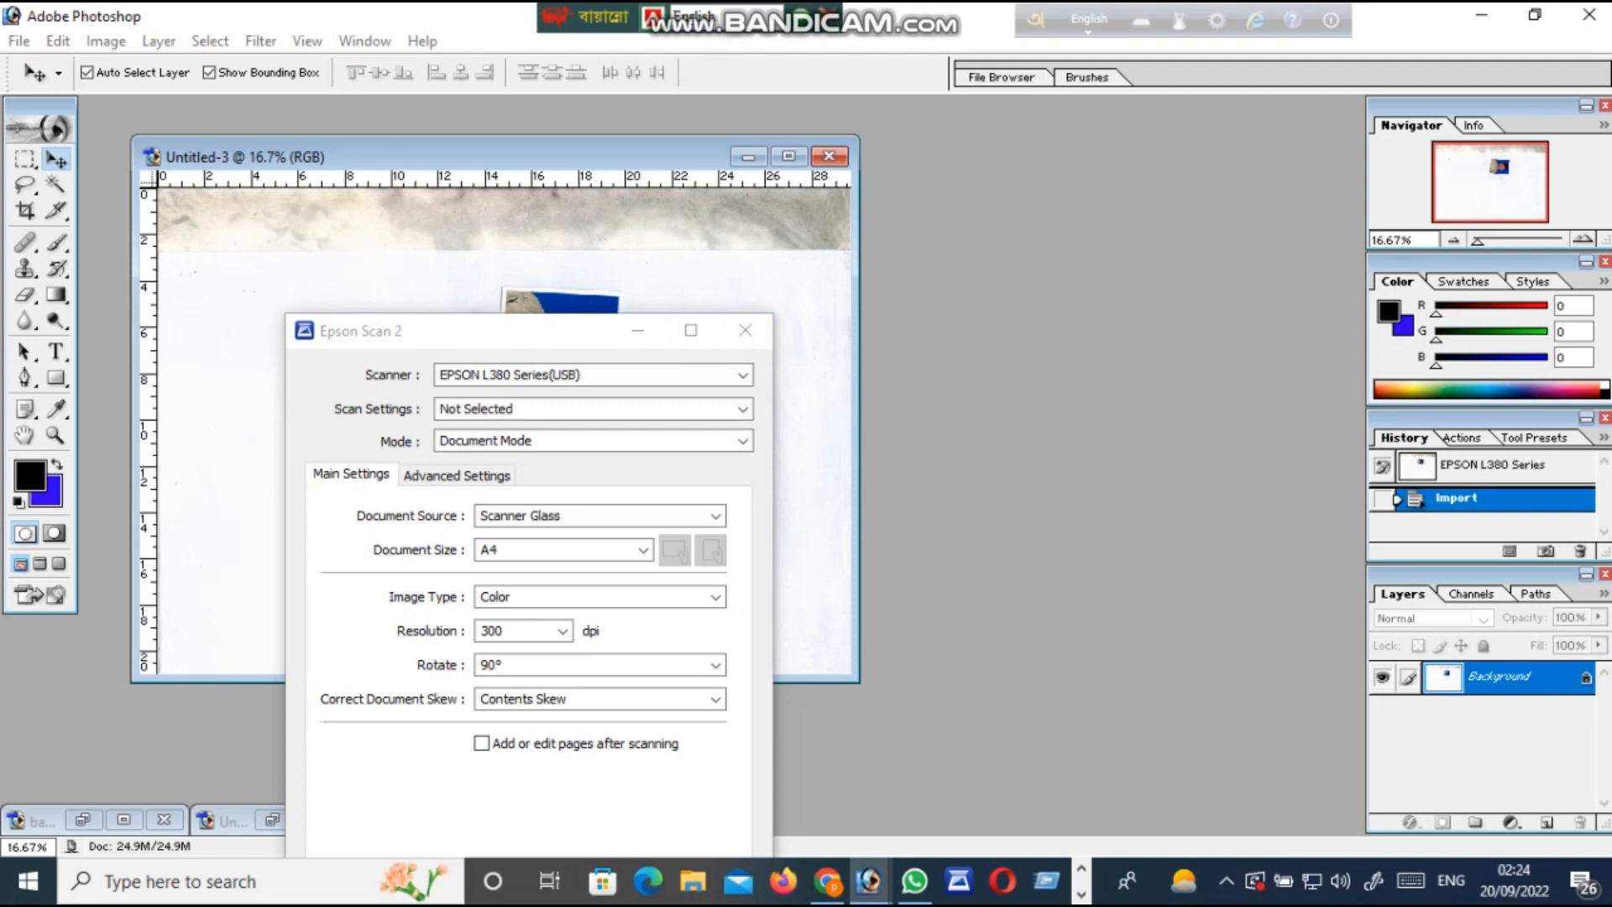
Step: Maximize the scanned image's window and rotate the canvas 90° counterclockwise so the portrait stands upright
{"action": "mouse_move", "coordinate": [547, 157]}
{"action": "left_mouse_down"}
{"action": "mouse_move", "coordinate": [644, 176]}
{"action": "mouse_move", "coordinate": [562, 163]}
{"action": "left_mouse_up"}
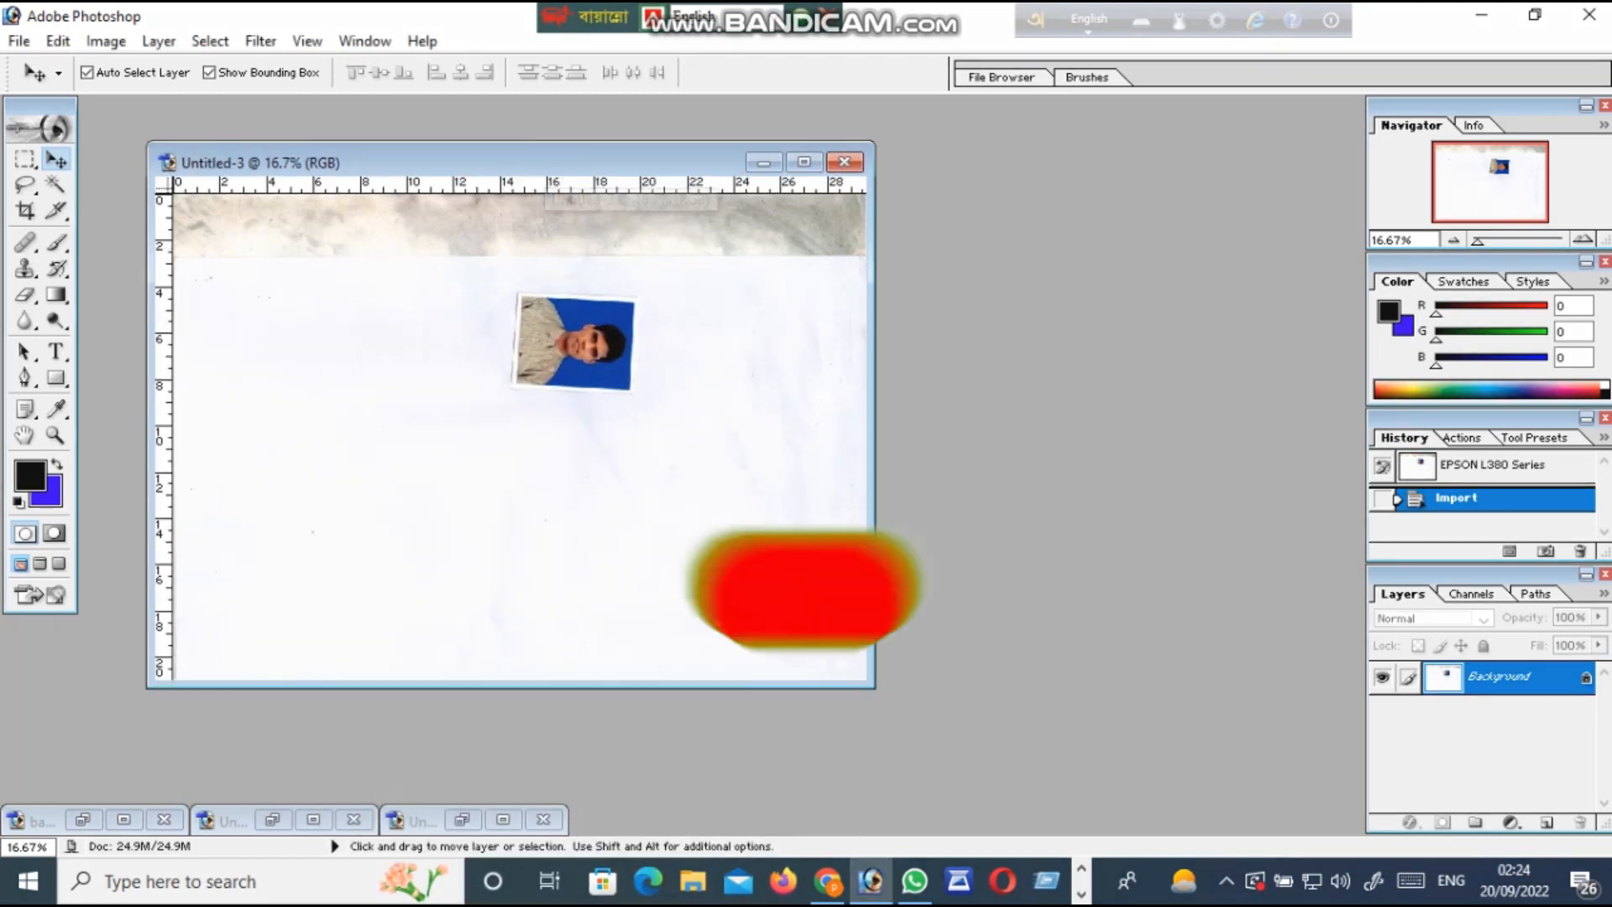
{"action": "left_click", "coordinate": [804, 163]}
{"action": "left_click", "coordinate": [133, 41]}
{"action": "mouse_move", "coordinate": [192, 273]}
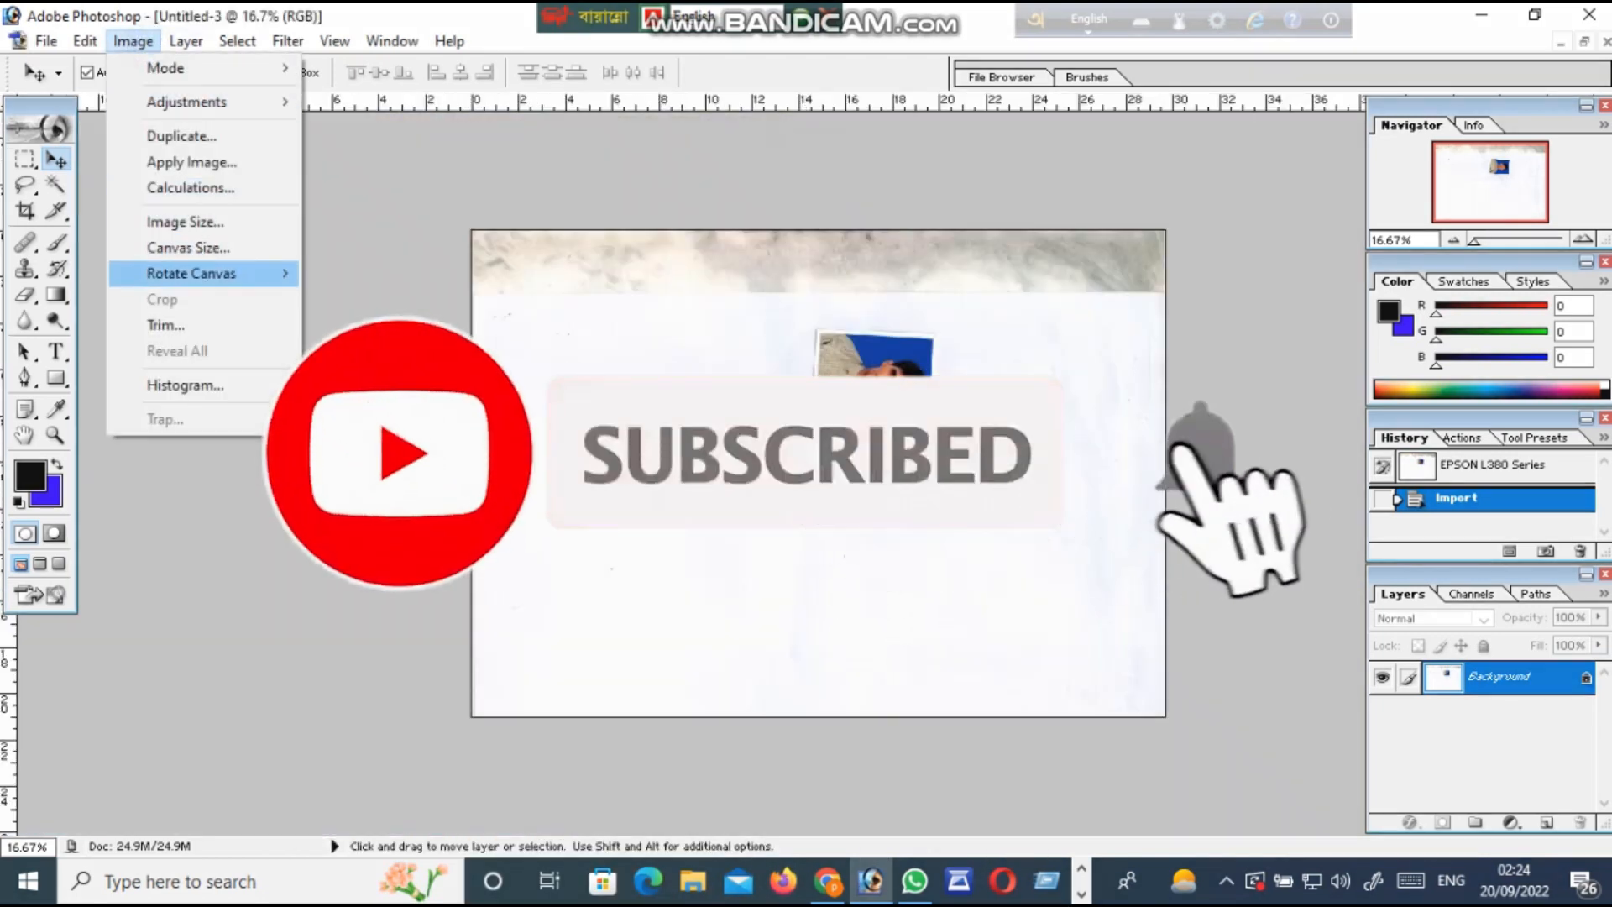
{"action": "left_click", "coordinate": [353, 324]}
{"action": "key", "text": "z"}
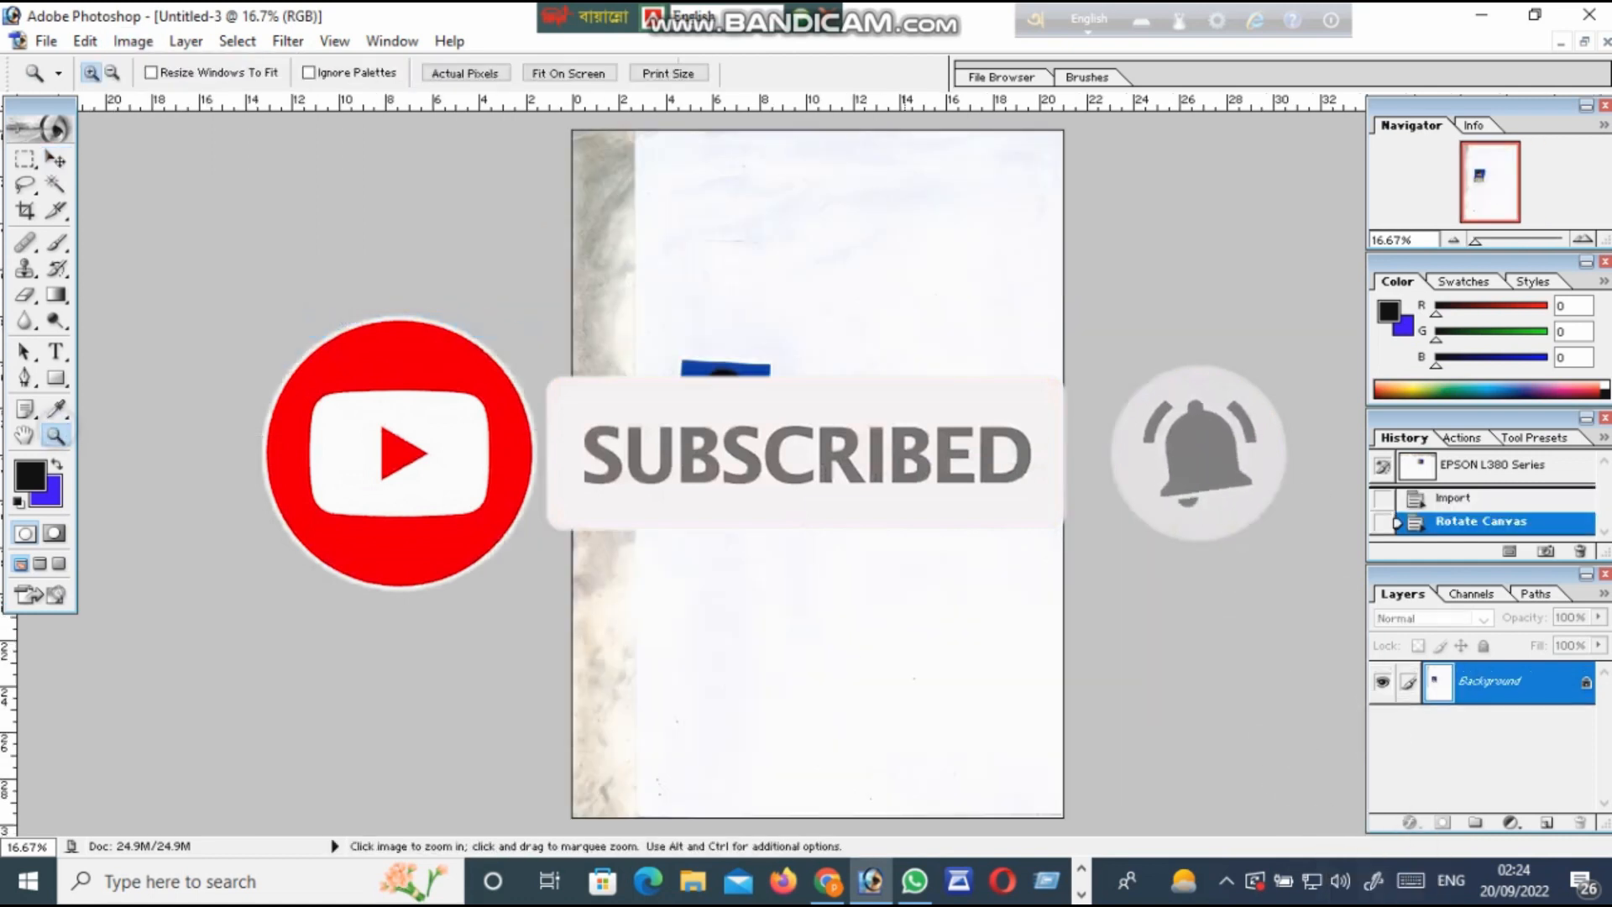
{"action": "left_click", "coordinate": [736, 441]}
{"action": "left_click", "coordinate": [735, 441]}
{"action": "left_click", "coordinate": [729, 470]}
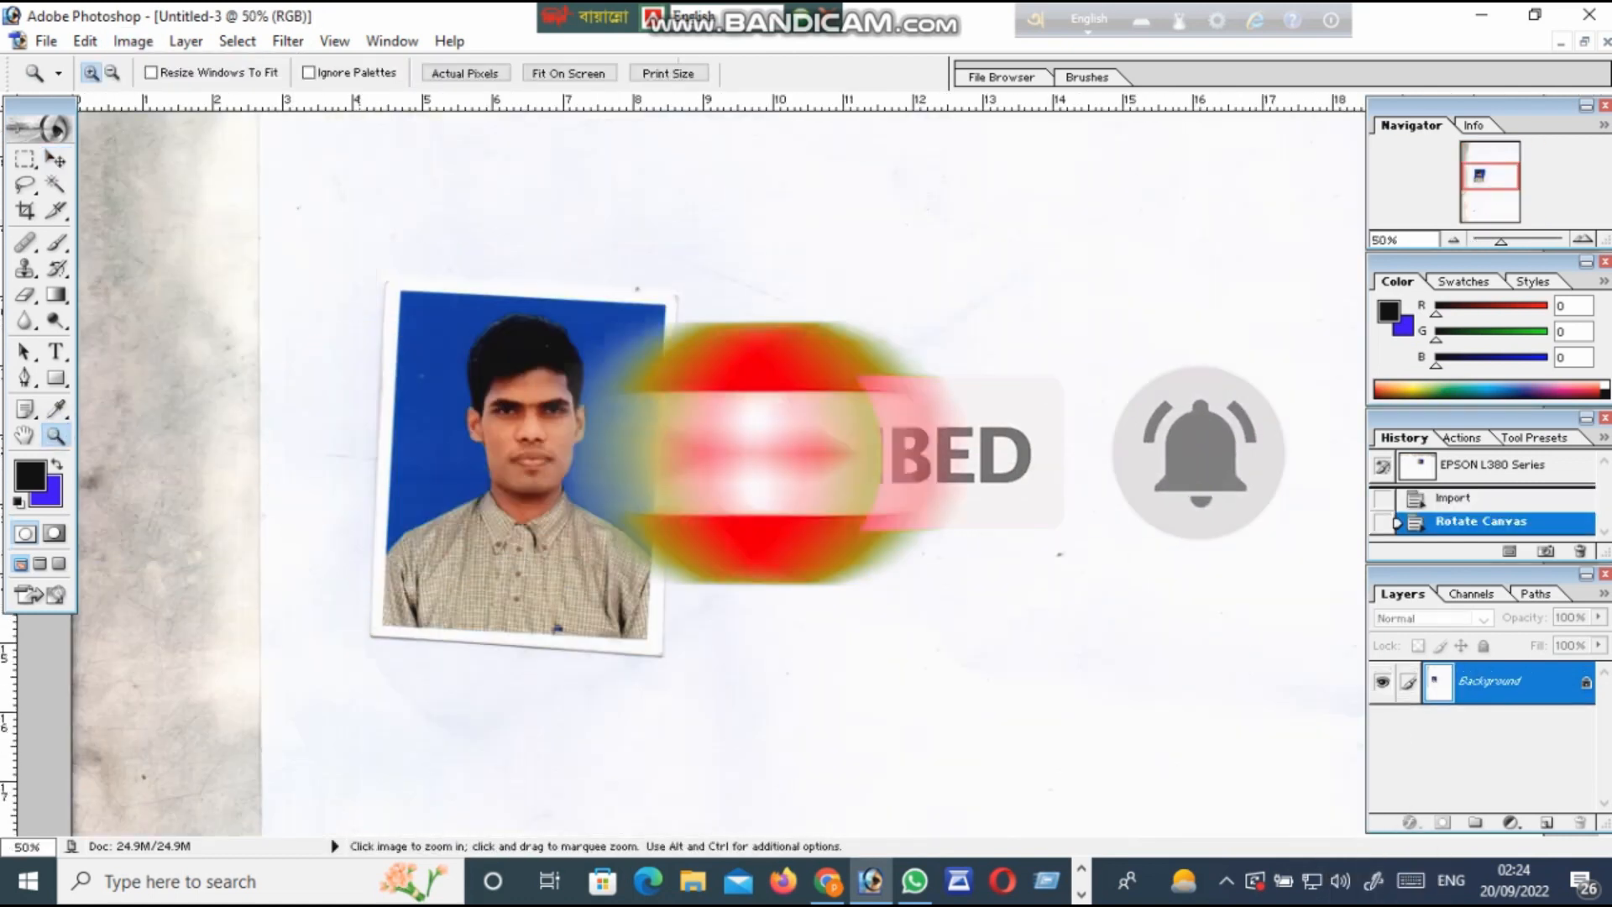
{"action": "key", "text": "c"}
{"action": "left_click_drag", "start_coordinate": [454, 361], "coordinate": [631, 583]}
{"action": "right_click", "coordinate": [536, 382]}
{"action": "left_click", "coordinate": [590, 425]}
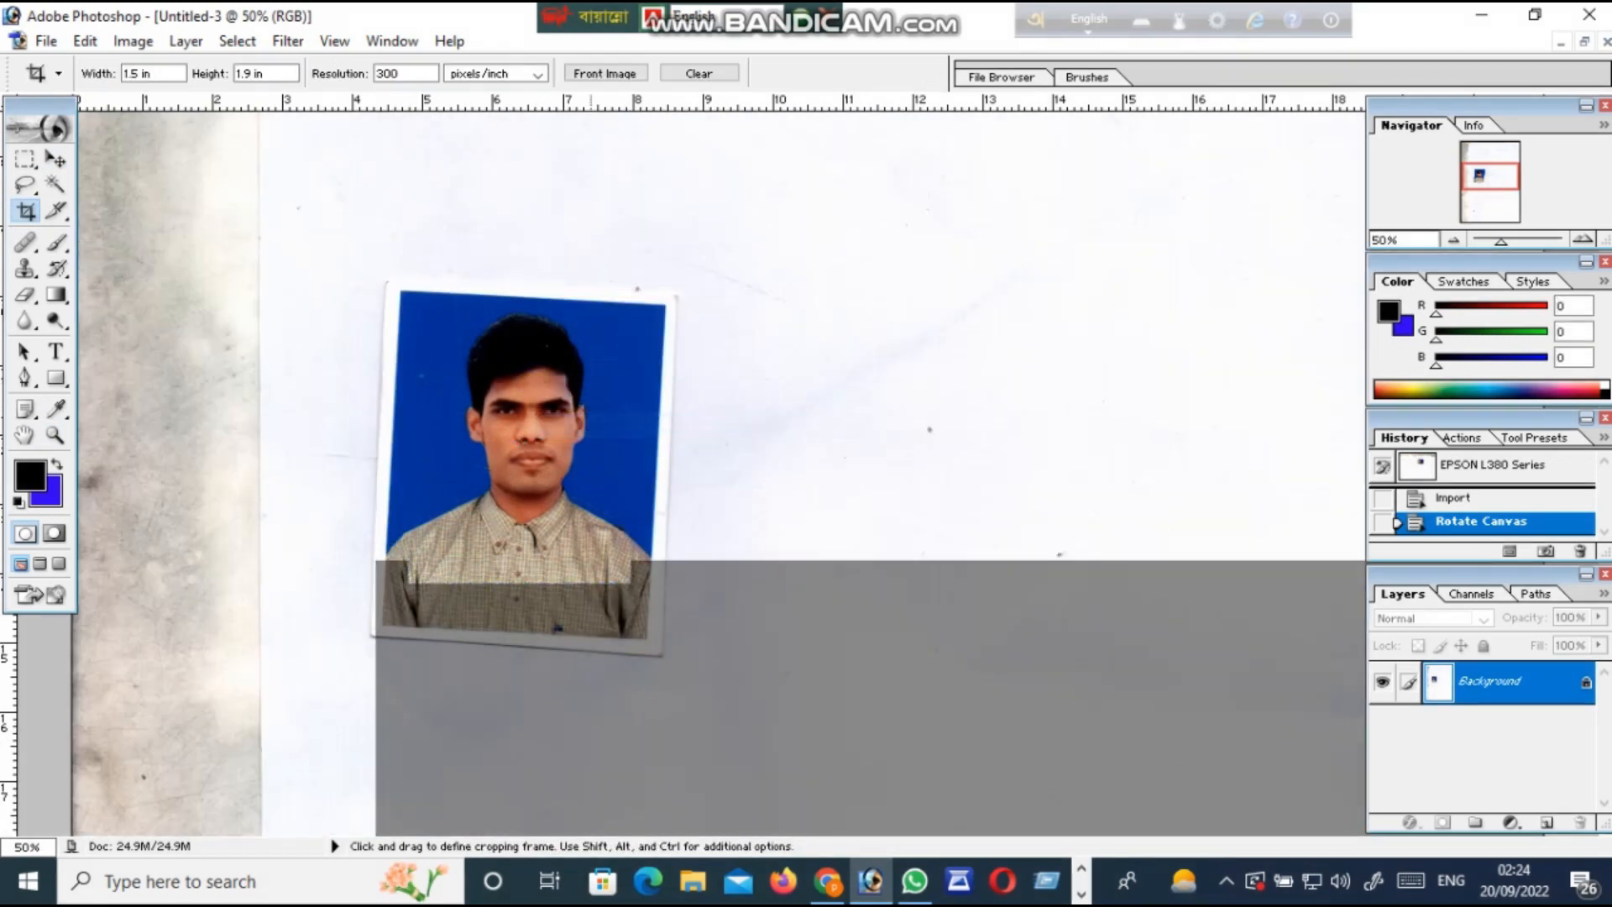
Step: Crop the scan to the portrait at 1.5 × 1.9 in and 300 pixels/inch, with the crop frame rotated to match the tilted print
{"action": "left_click_drag", "start_coordinate": [140, 73], "coordinate": [126, 74]}
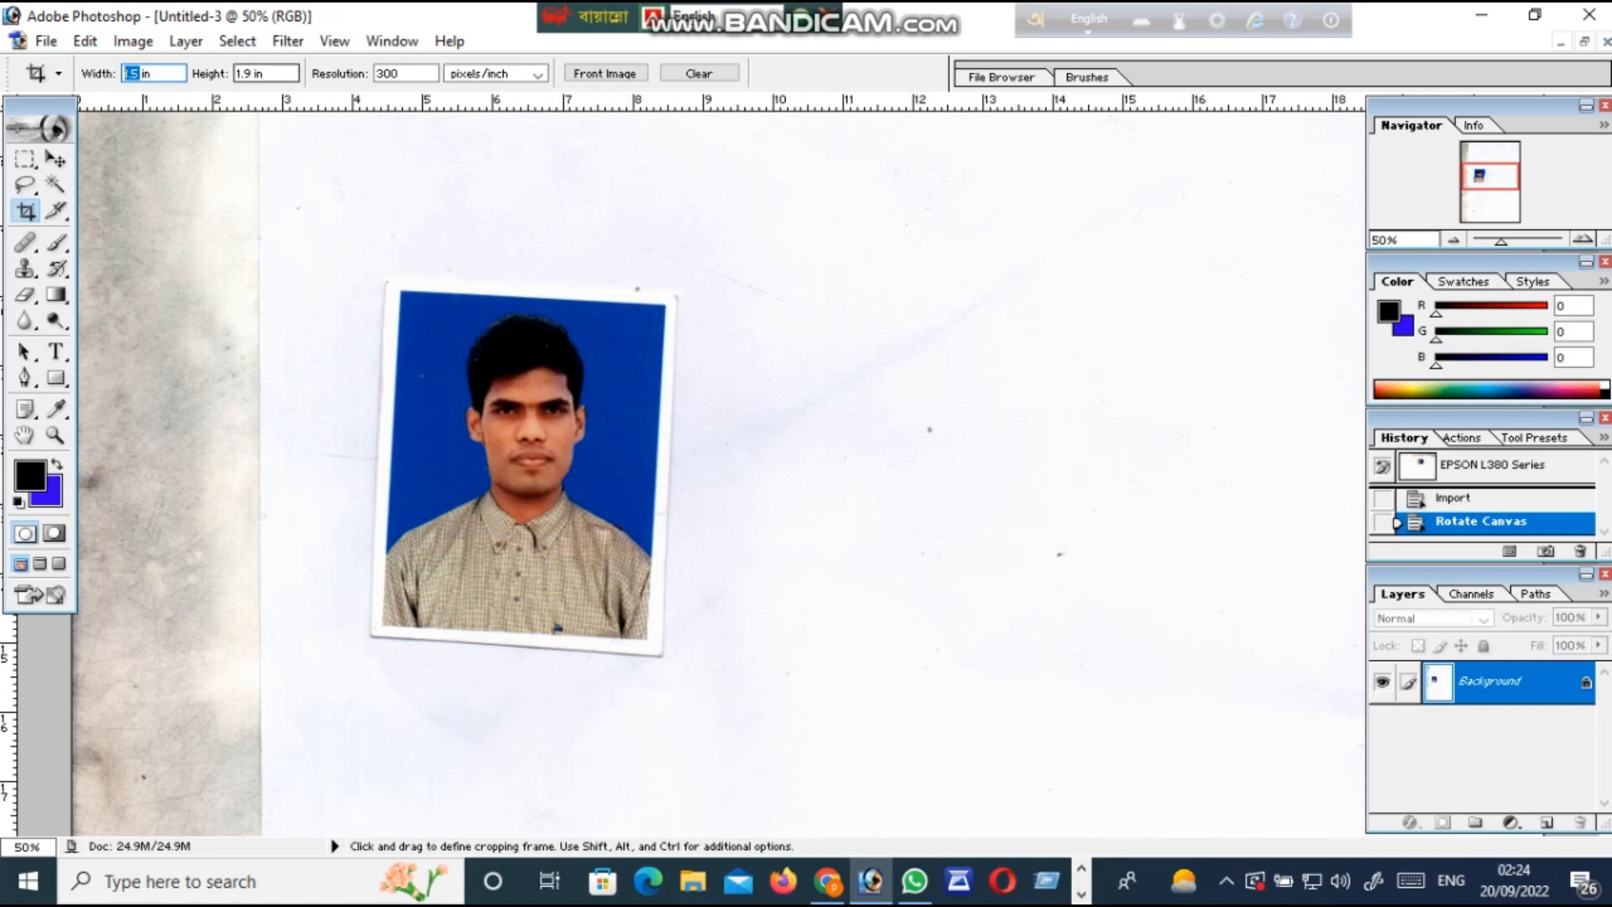
{"action": "key", "text": "Tab"}
{"action": "key", "text": "Tab"}
{"action": "key", "text": "Return"}
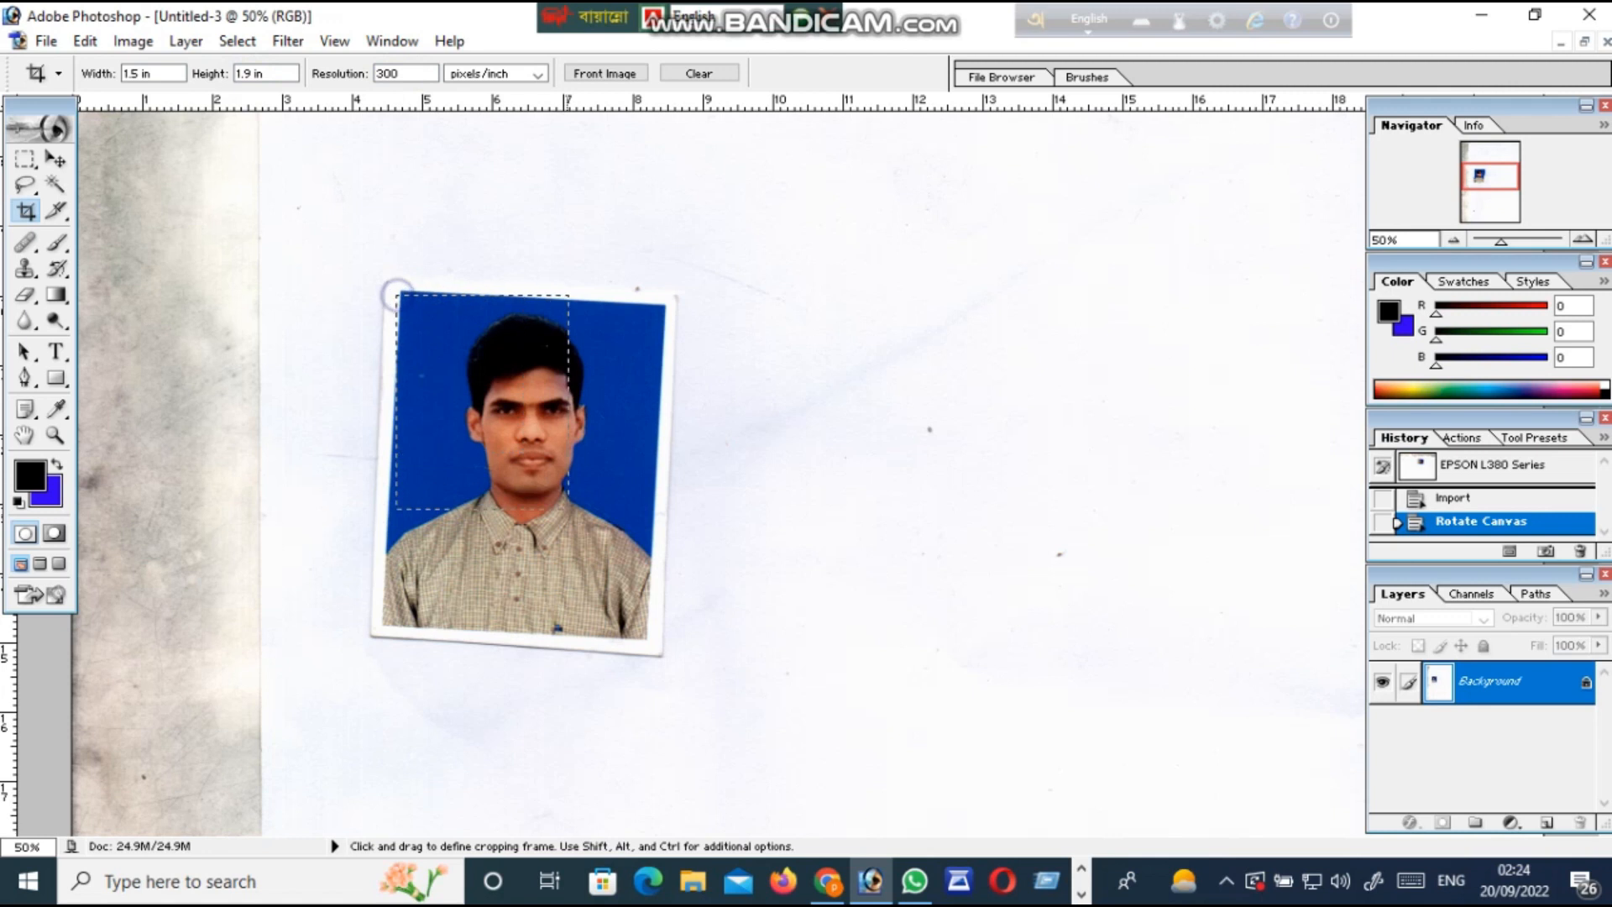
{"action": "left_click_drag", "start_coordinate": [638, 594], "coordinate": [679, 665]}
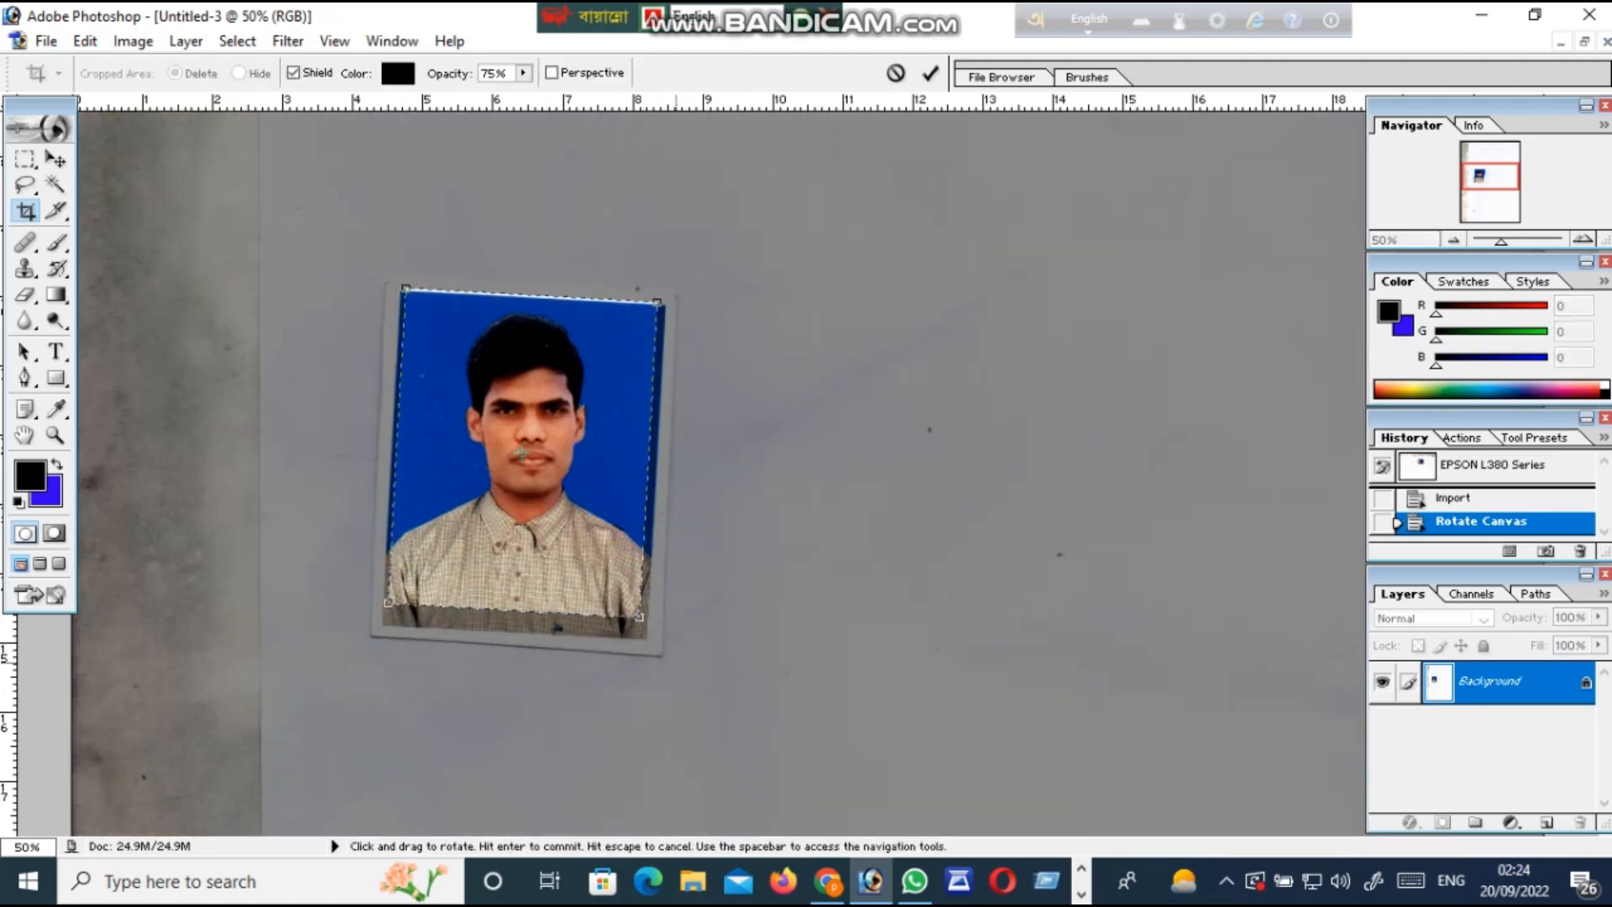
{"action": "left_click_drag", "start_coordinate": [640, 619], "coordinate": [647, 630]}
{"action": "key", "text": "Down"}
{"action": "key", "text": "Down"}
{"action": "key", "text": "Down"}
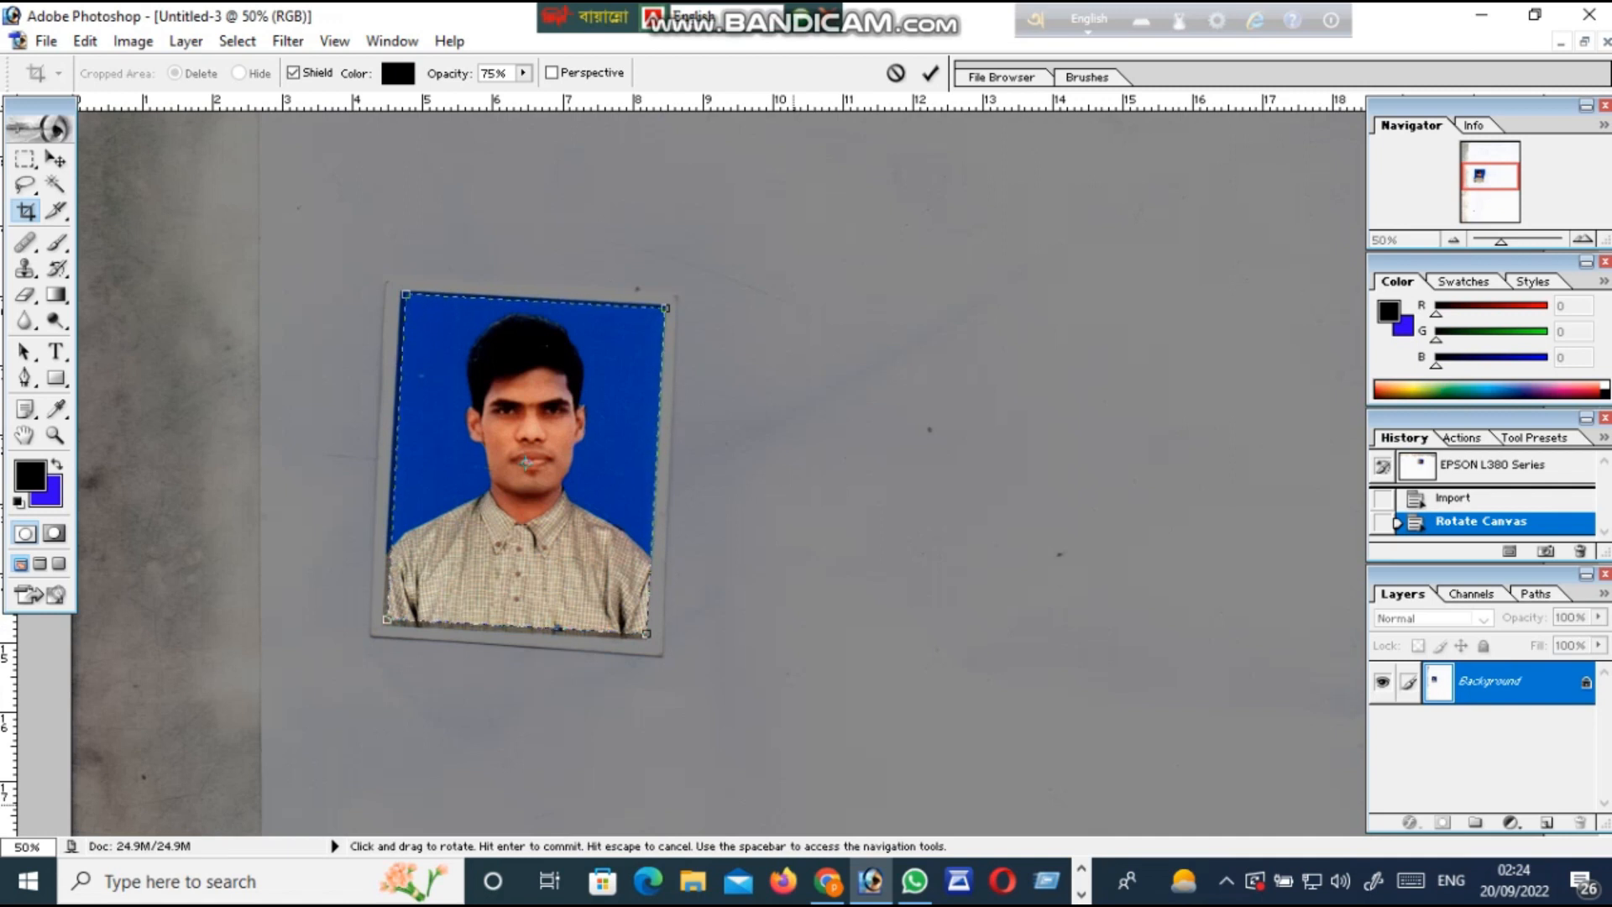
{"action": "key", "text": "Return"}
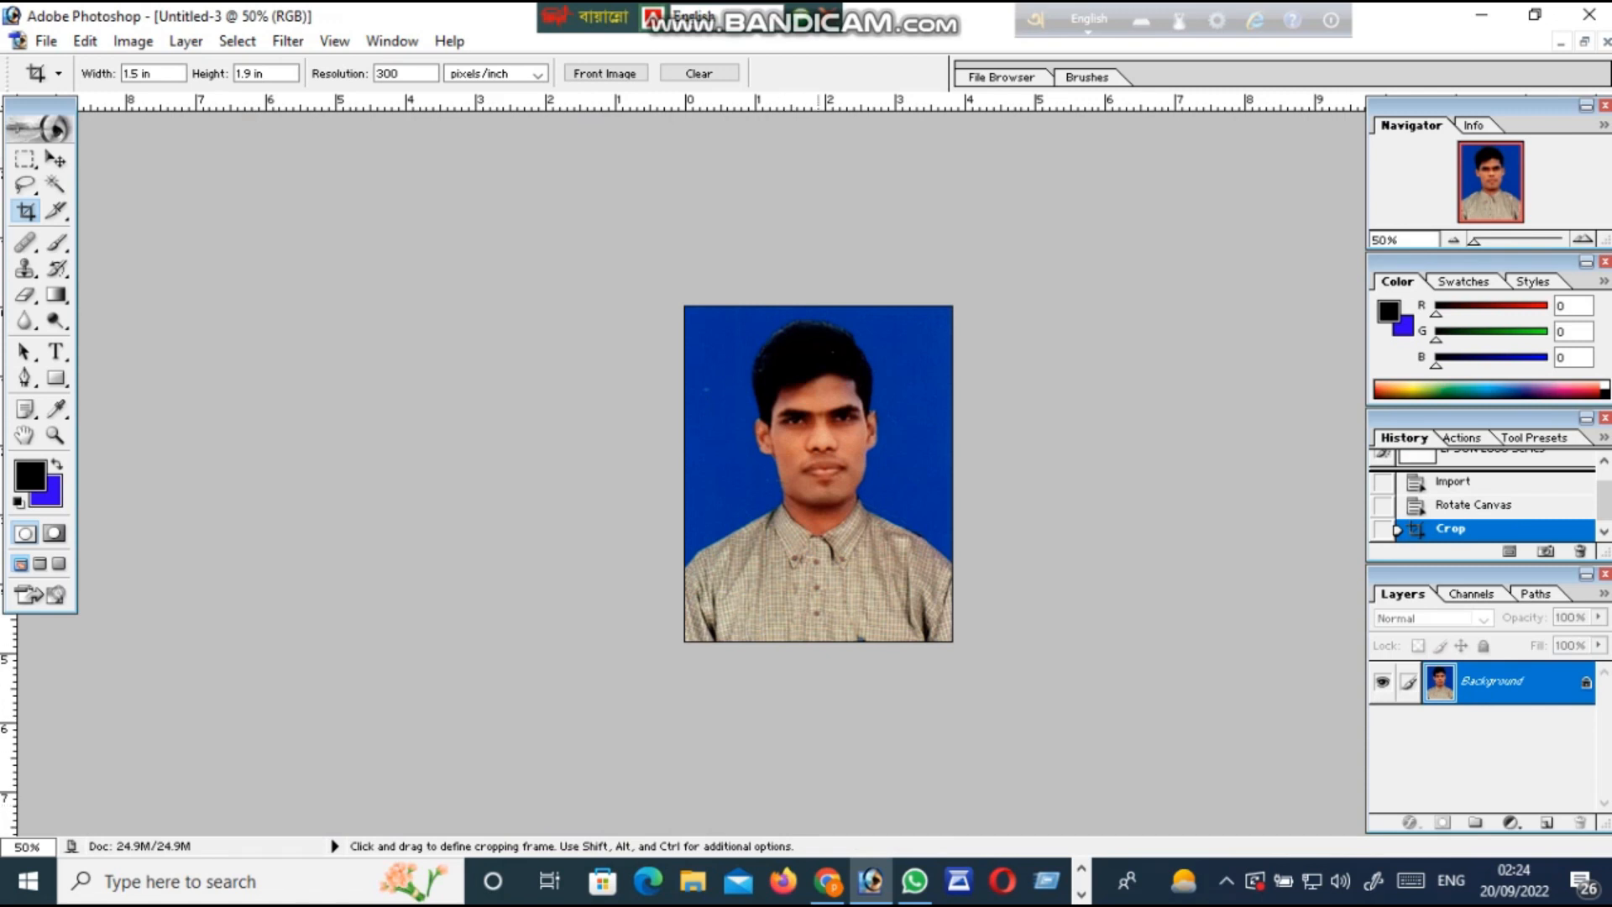
Step: Select the blue background around the man with the Magic Wand
{"action": "scroll", "coordinate": [802, 642], "scroll_direction": "up", "scroll_amount": 5}
{"action": "scroll", "coordinate": [819, 587], "scroll_direction": "down", "scroll_amount": 1}
{"action": "scroll", "coordinate": [819, 588], "scroll_direction": "up", "scroll_amount": 1}
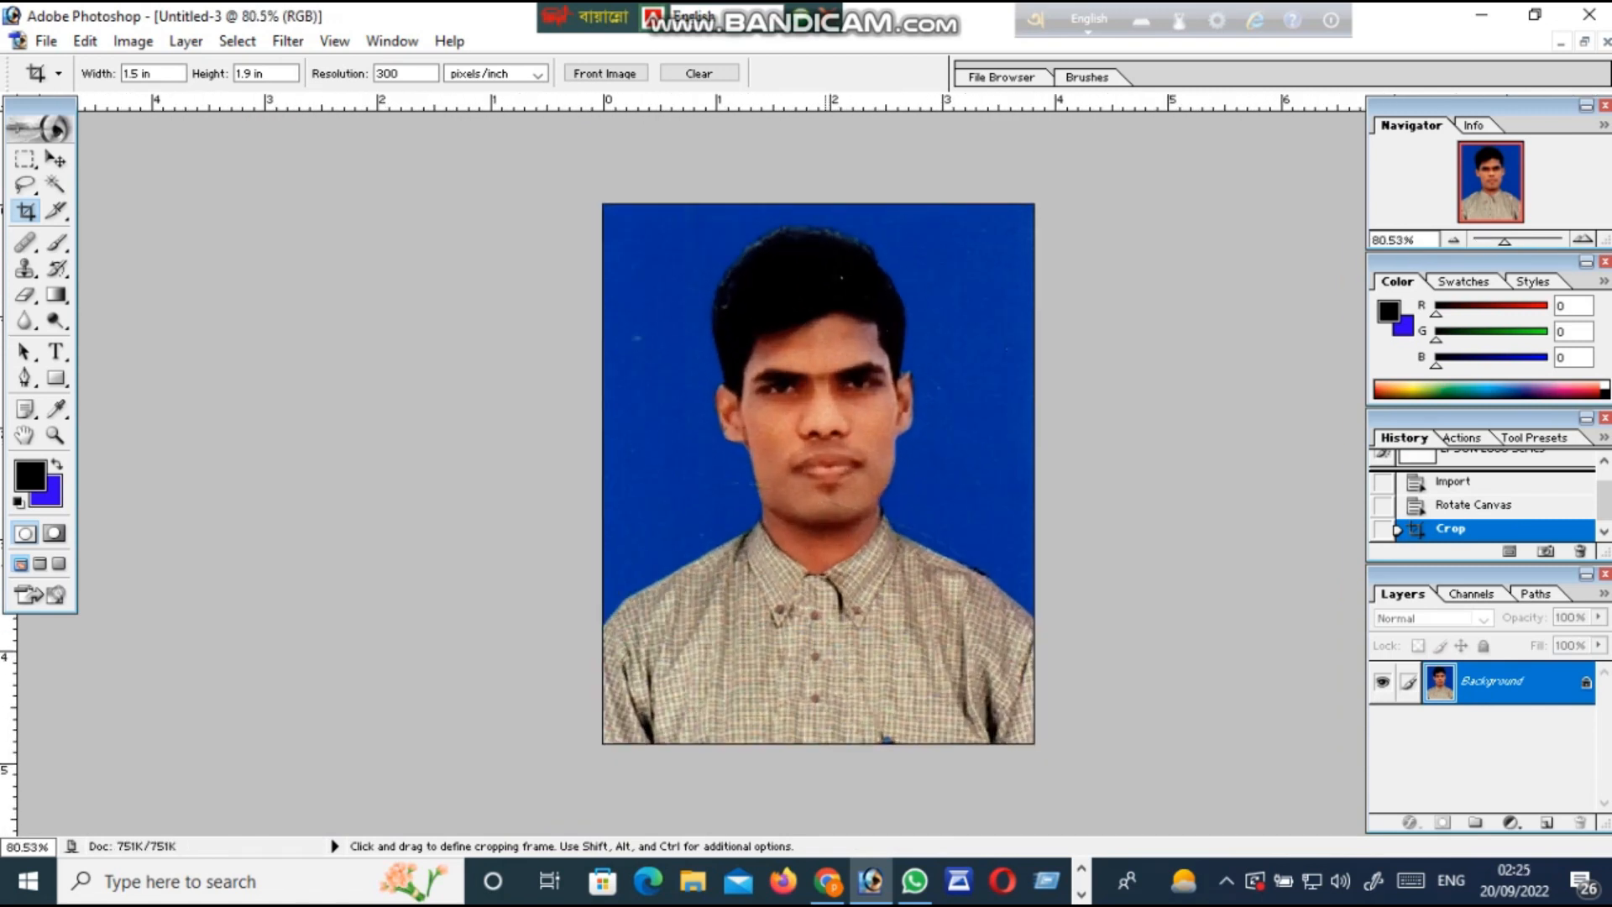
{"action": "scroll", "coordinate": [819, 472], "scroll_direction": "down", "scroll_amount": 1}
{"action": "scroll", "coordinate": [818, 473], "scroll_direction": "up", "scroll_amount": 1}
{"action": "scroll", "coordinate": [819, 472], "scroll_direction": "down", "scroll_amount": 1}
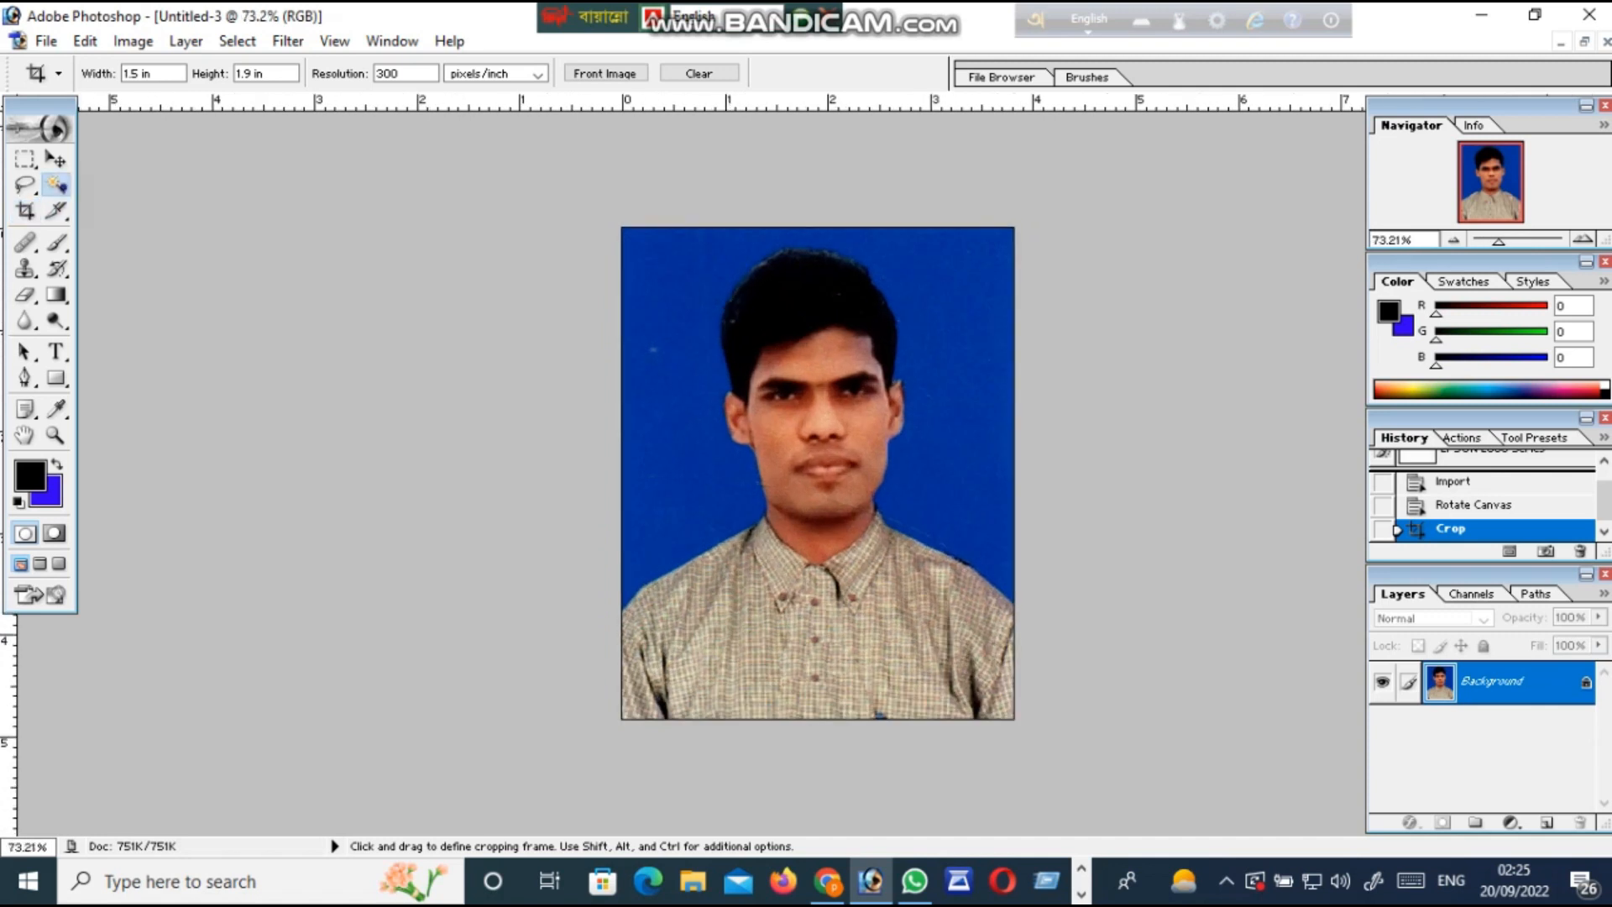
{"action": "left_click", "coordinate": [54, 184]}
{"action": "left_click", "coordinate": [662, 336]}
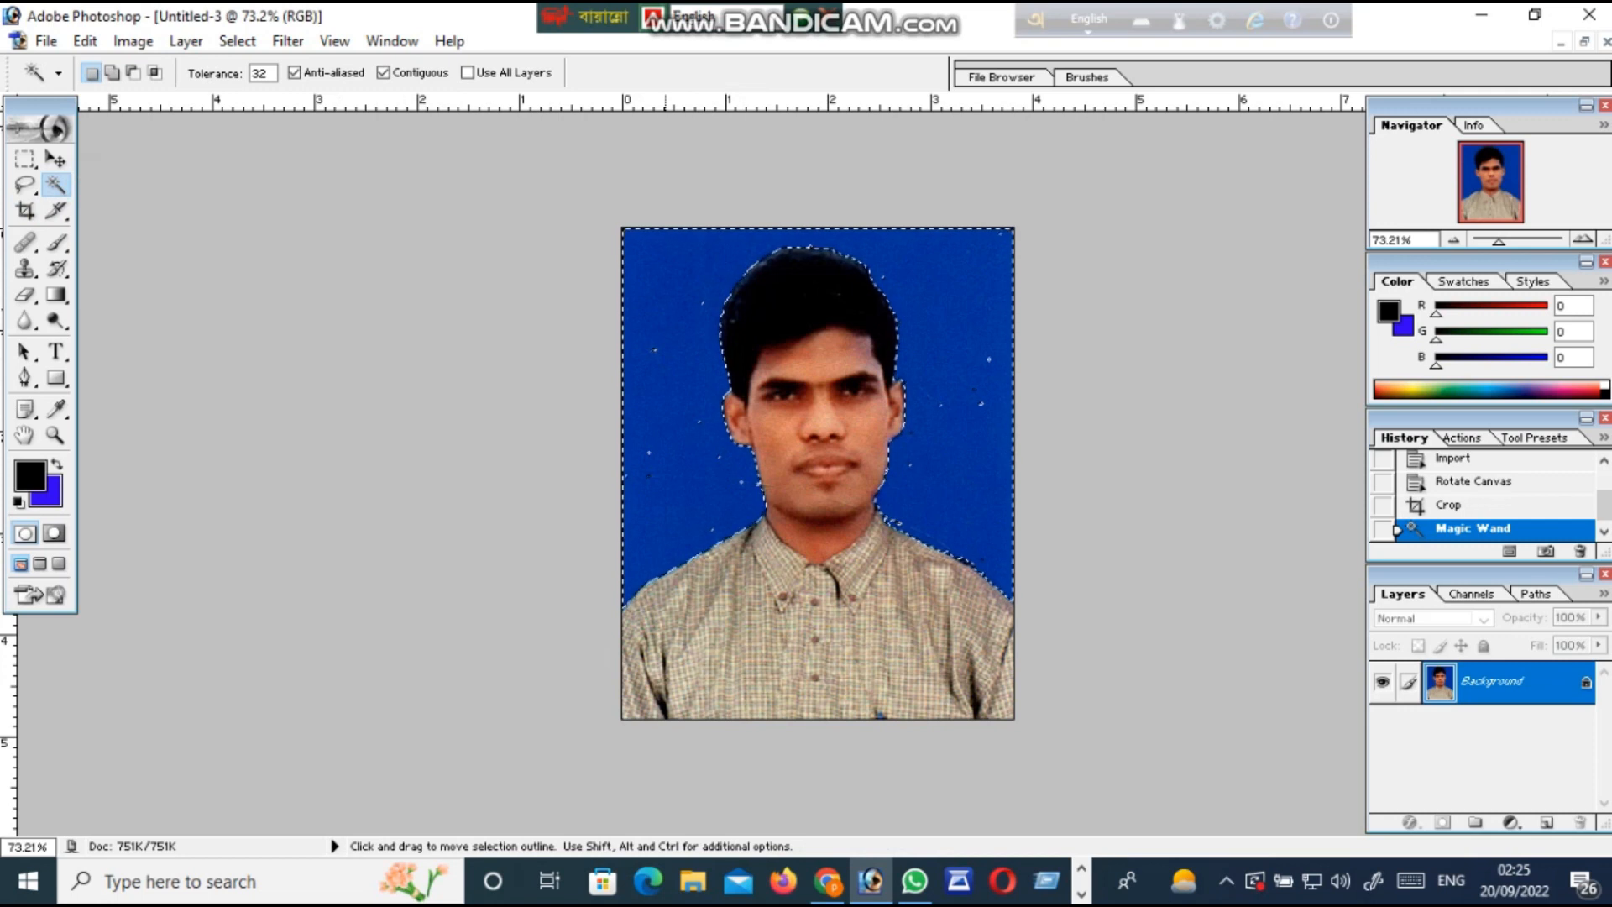
{"action": "left_click", "coordinate": [504, 313]}
{"action": "left_click", "coordinate": [65, 185]}
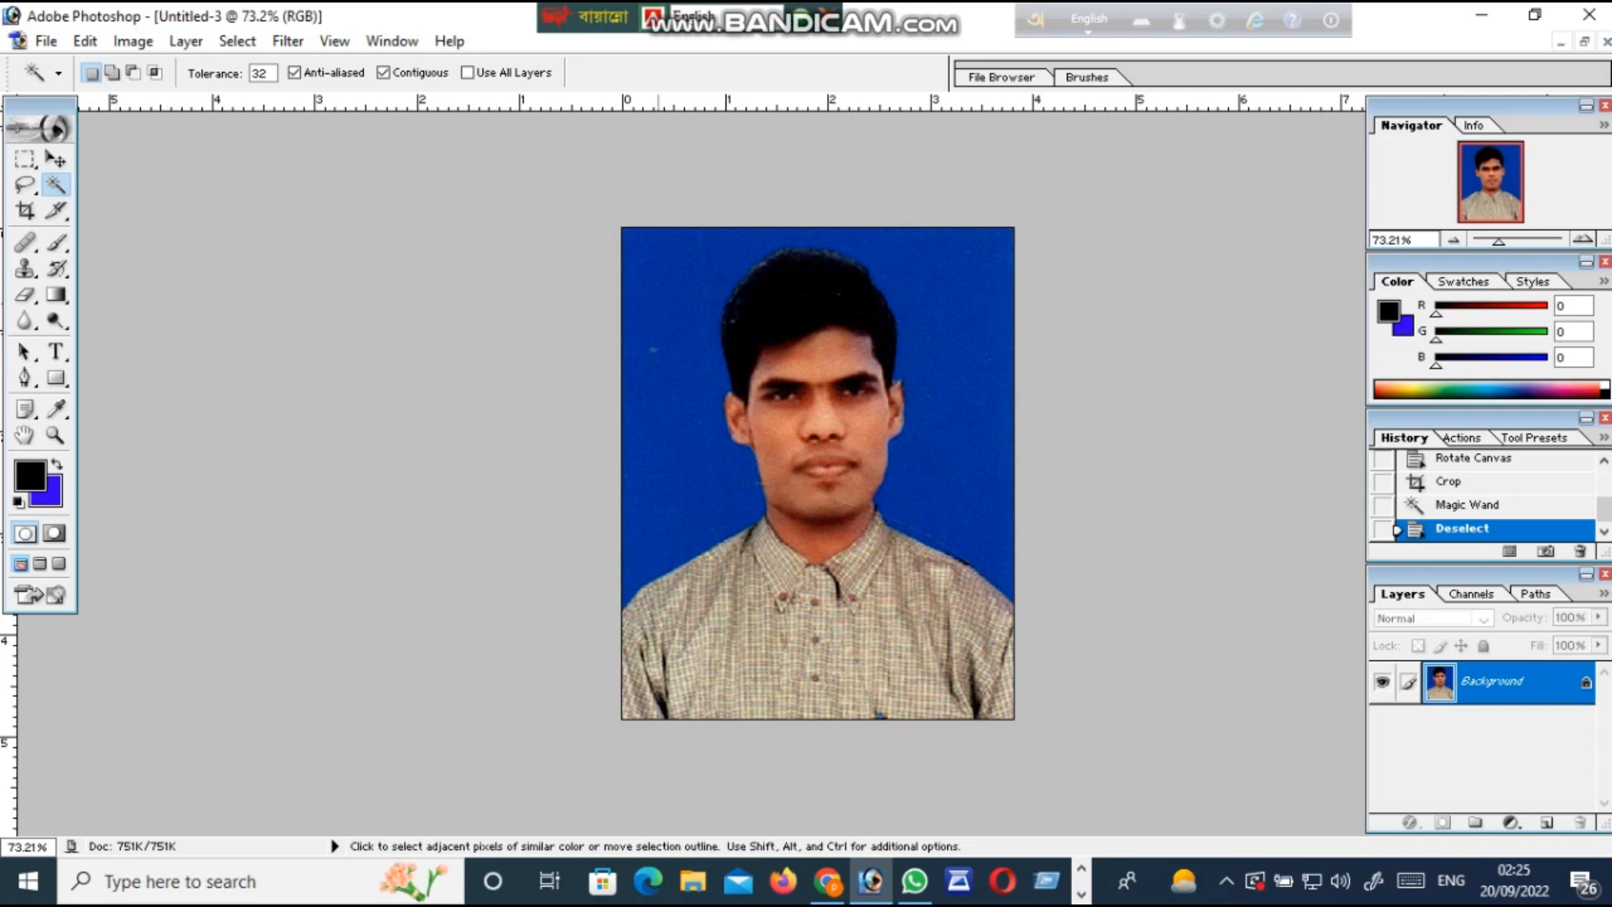
{"action": "left_click", "coordinate": [654, 348]}
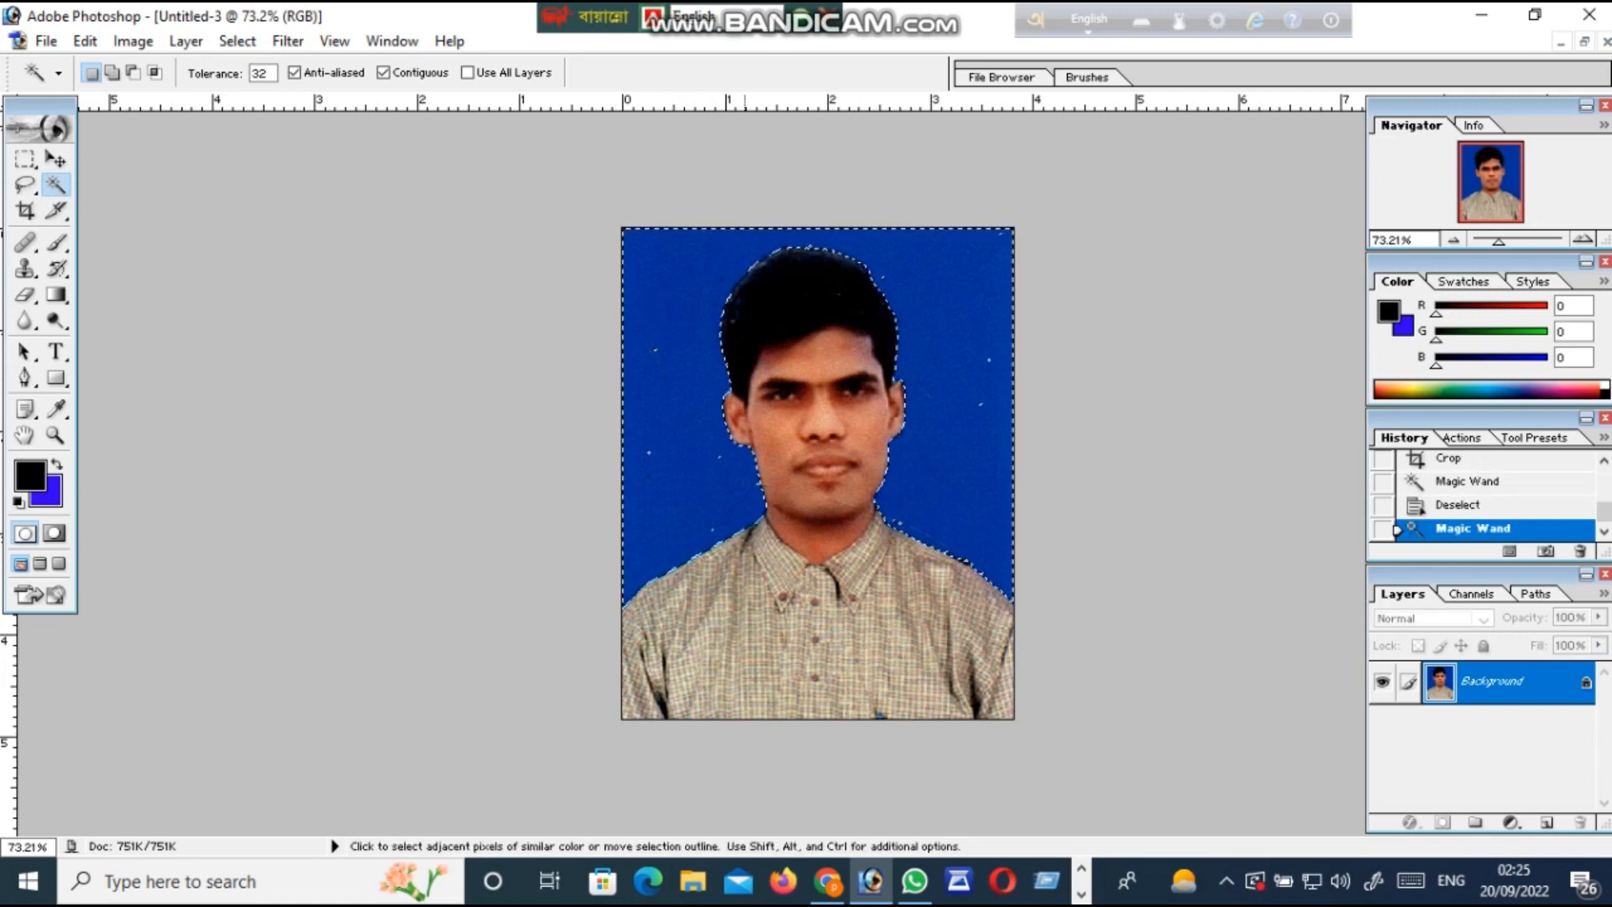
Step: Examine the selection edge around the man's hair and ears up close
{"action": "scroll", "coordinate": [742, 447], "scroll_direction": "down", "scroll_amount": 1}
{"action": "scroll", "coordinate": [741, 447], "scroll_direction": "up", "scroll_amount": 8}
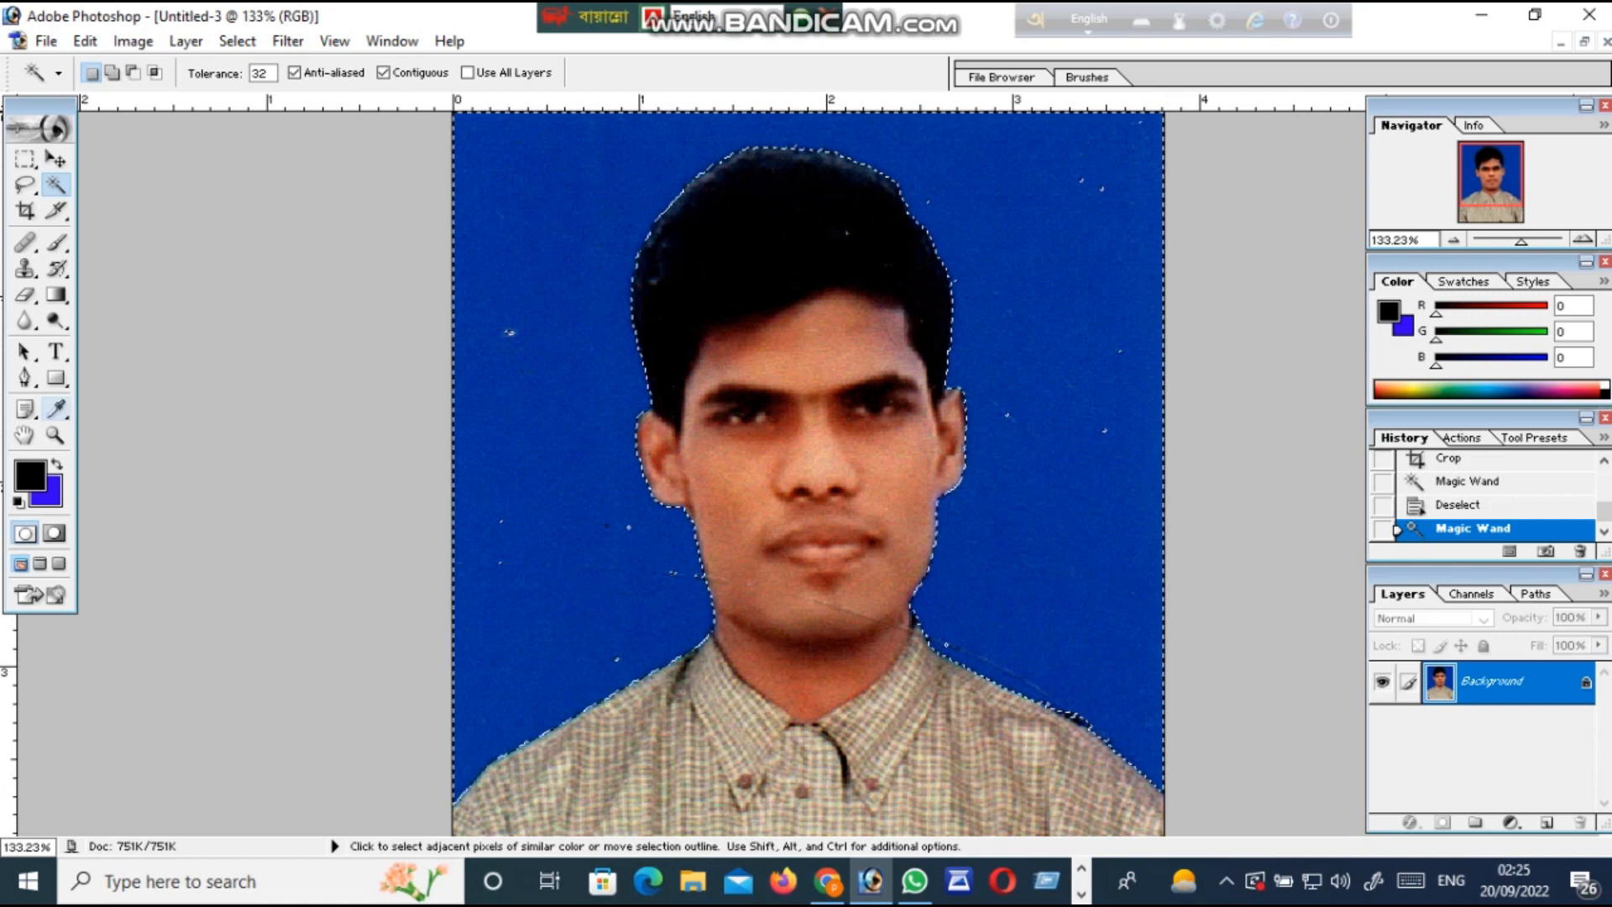
{"action": "left_click", "coordinate": [57, 434]}
{"action": "left_click_drag", "start_coordinate": [482, 148], "coordinate": [962, 636]}
{"action": "left_click_drag", "start_coordinate": [353, 143], "coordinate": [1110, 651]}
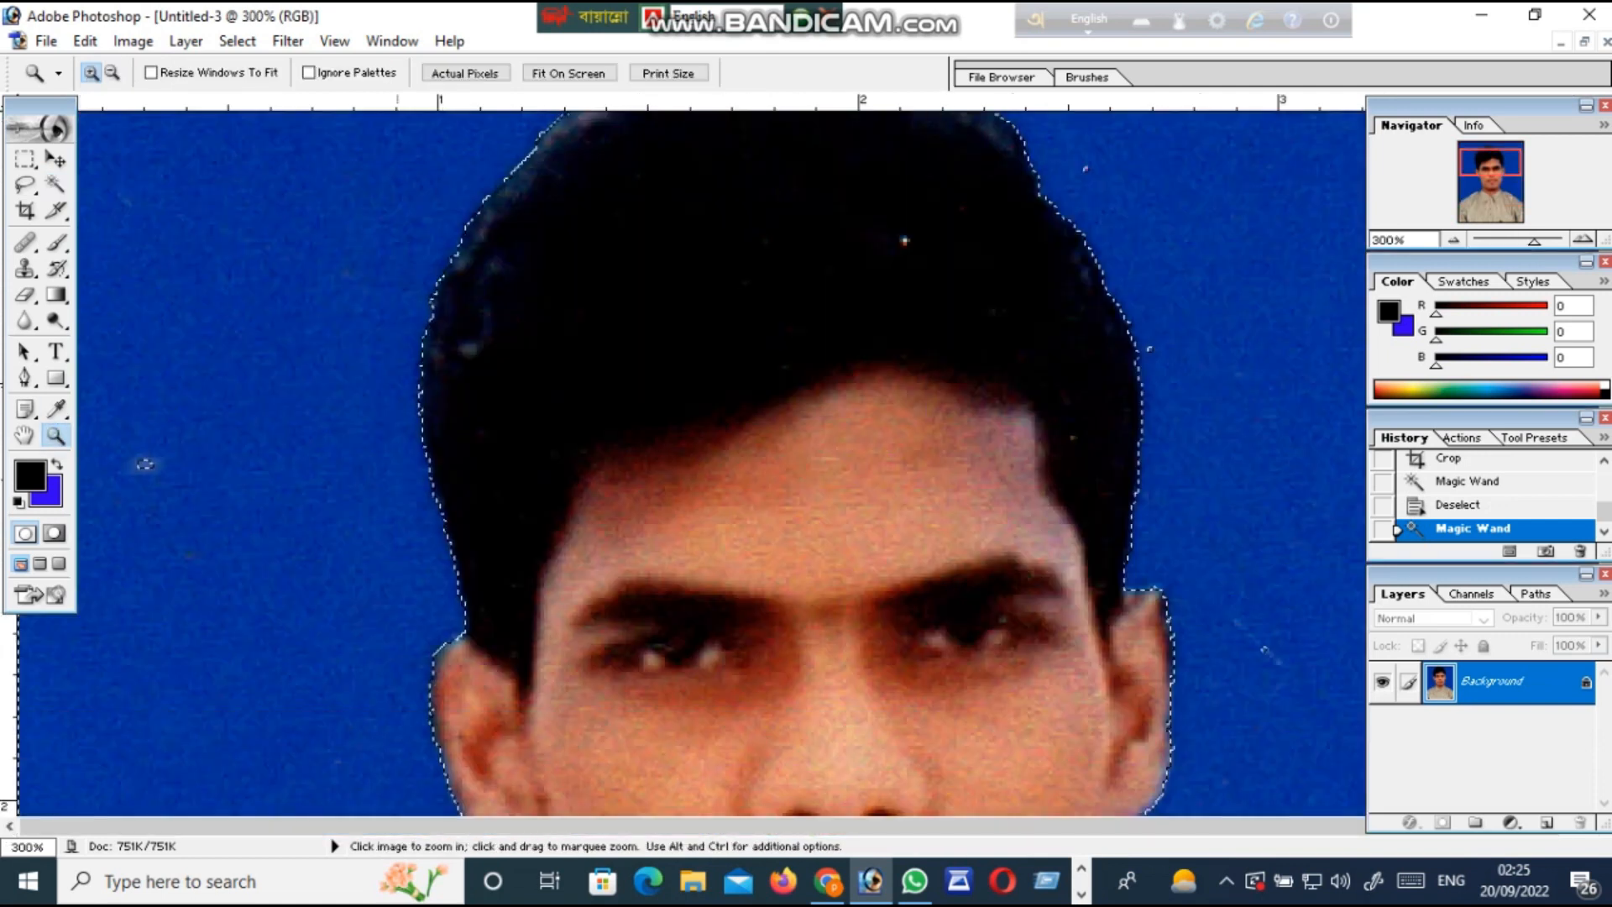
{"action": "scroll", "coordinate": [722, 462], "scroll_direction": "up", "scroll_amount": 3}
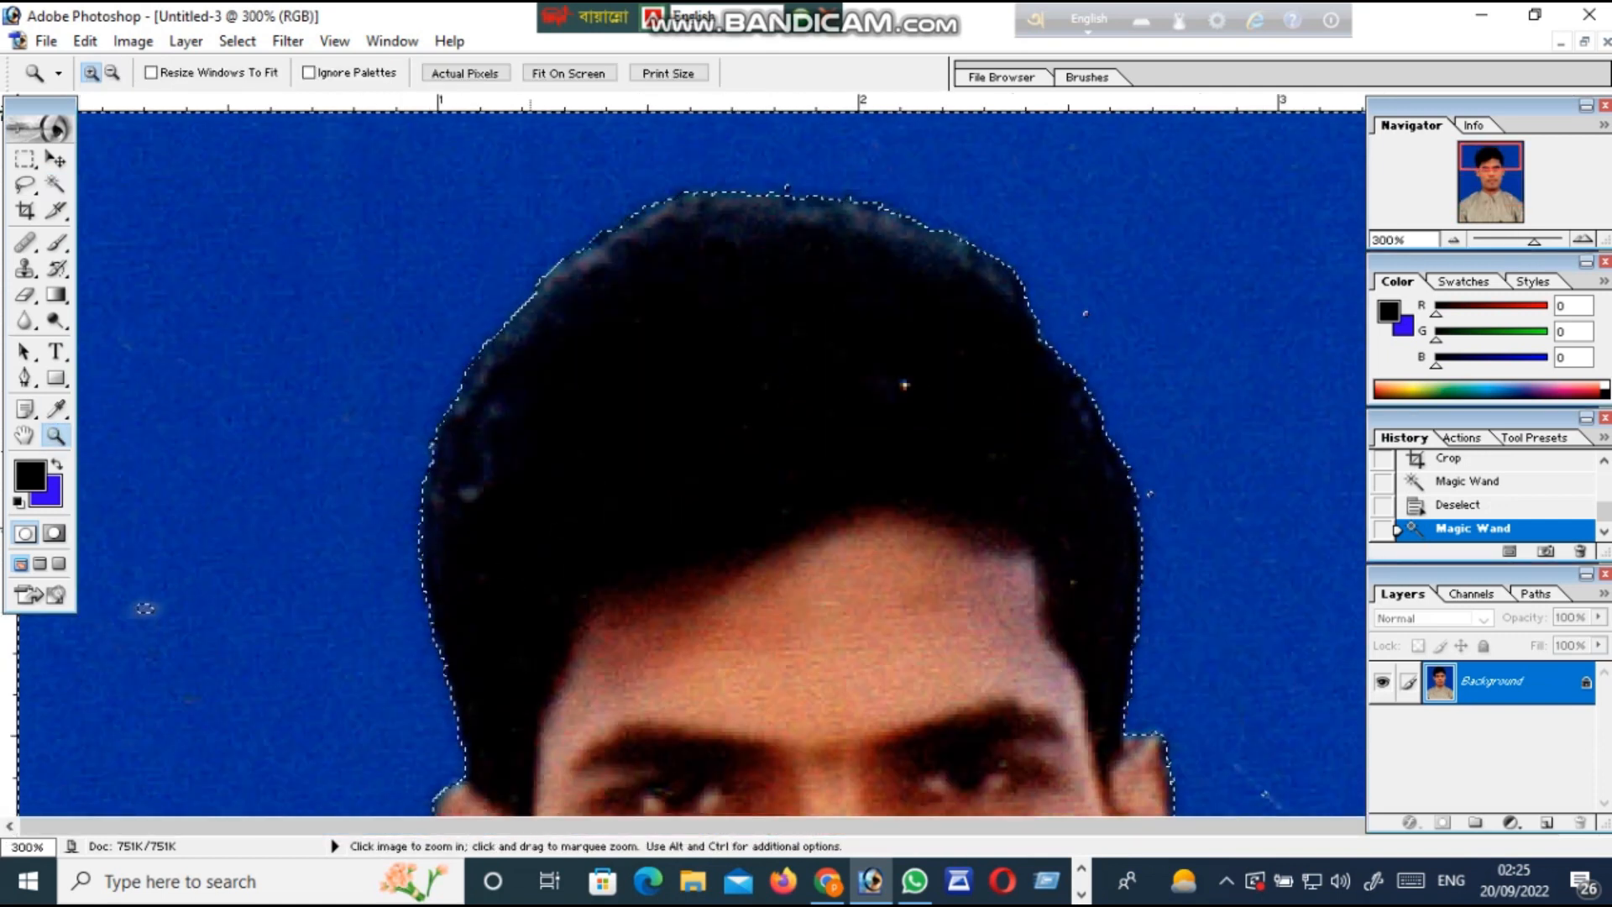
{"action": "right_click", "coordinate": [518, 418]}
{"action": "left_click", "coordinate": [538, 432]}
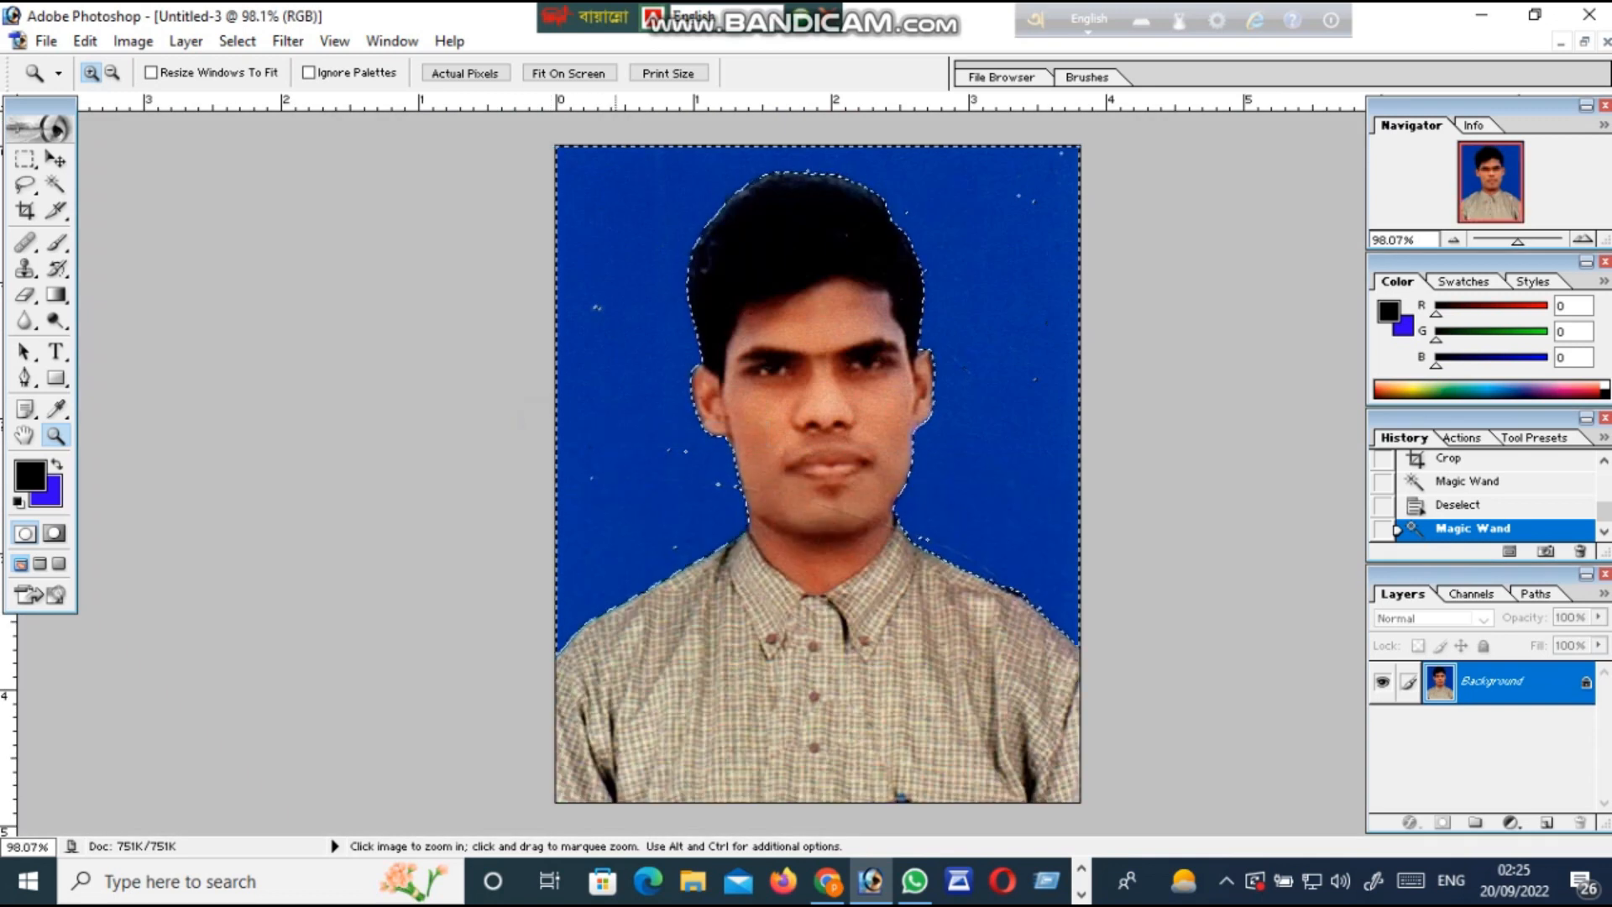
Step: Feather the blue background selection around the man by 1 pixel
{"action": "key", "text": "w"}
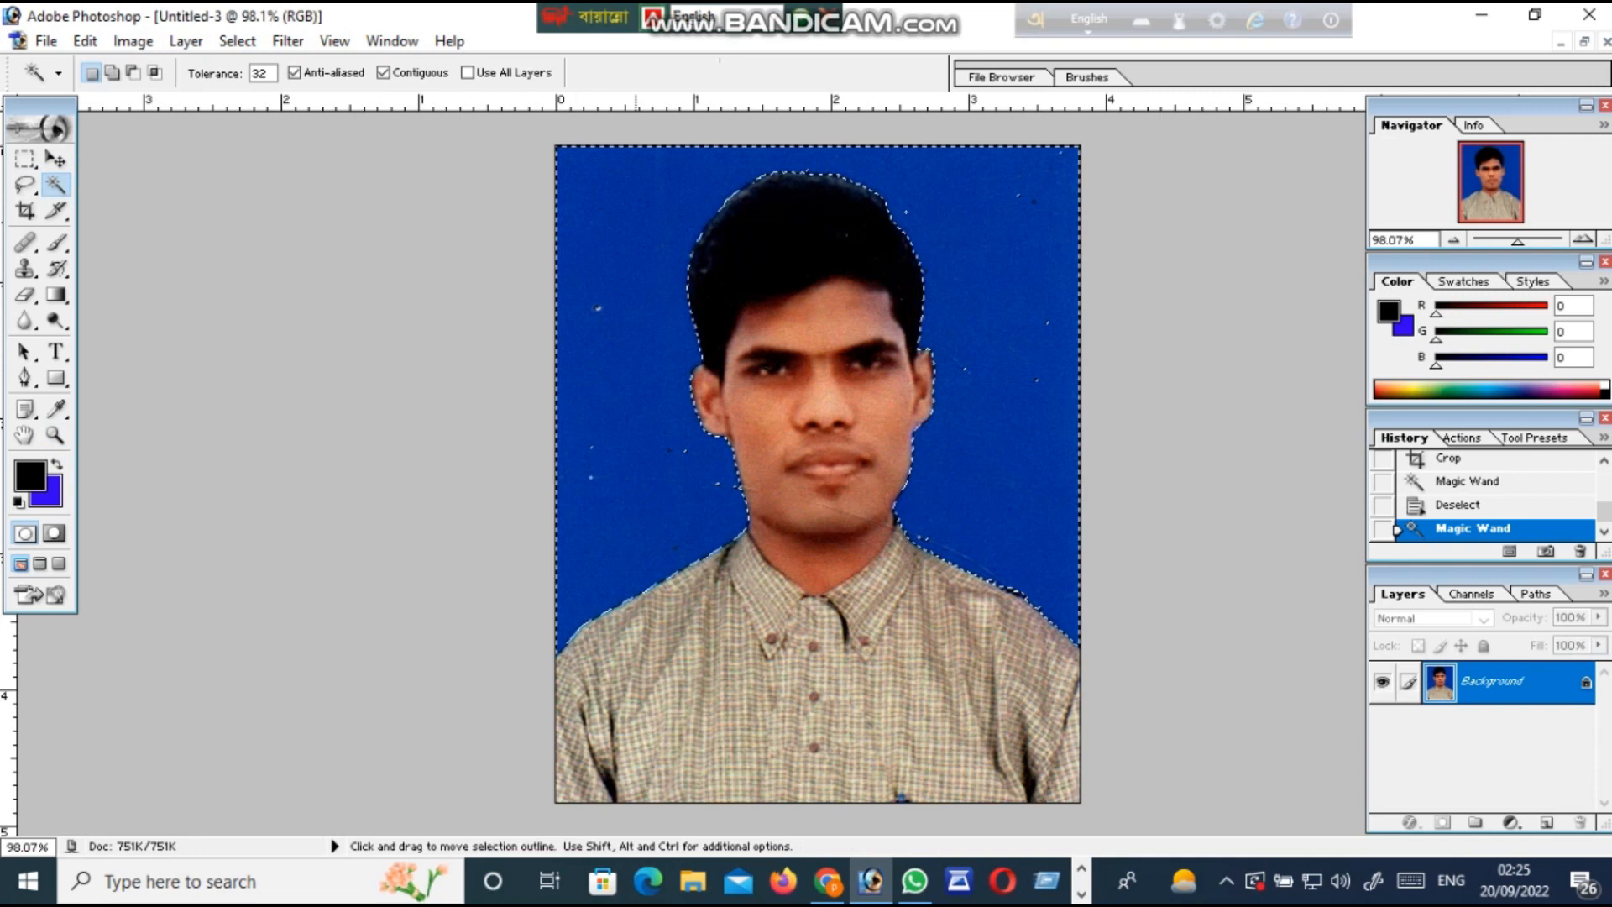
{"action": "right_click", "coordinate": [635, 223]}
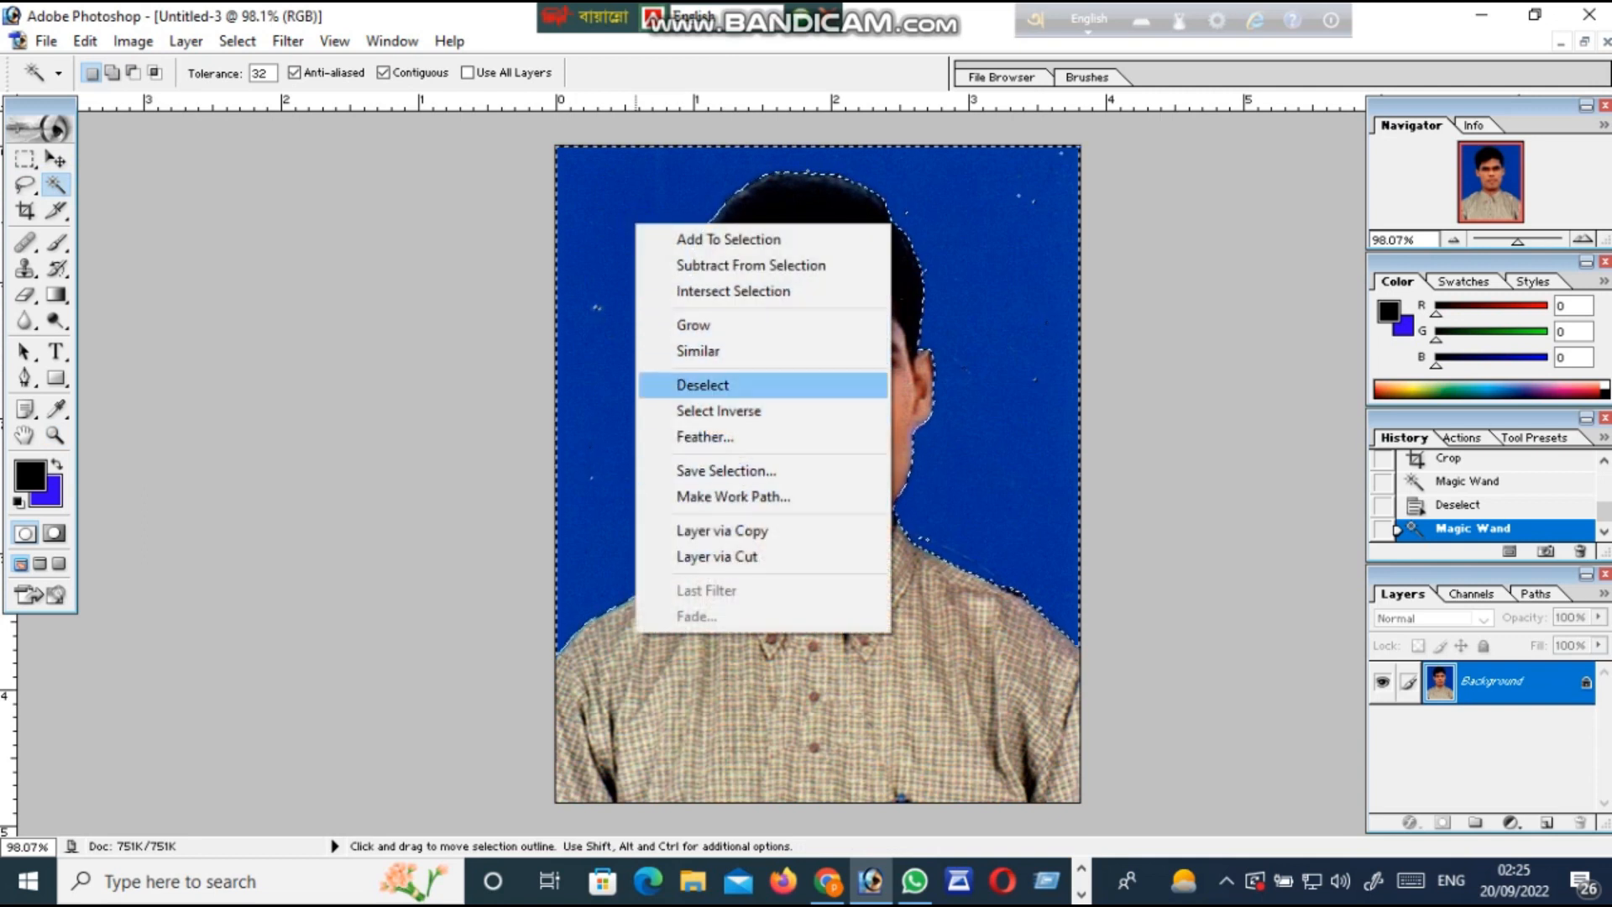
{"action": "left_click", "coordinate": [701, 438]}
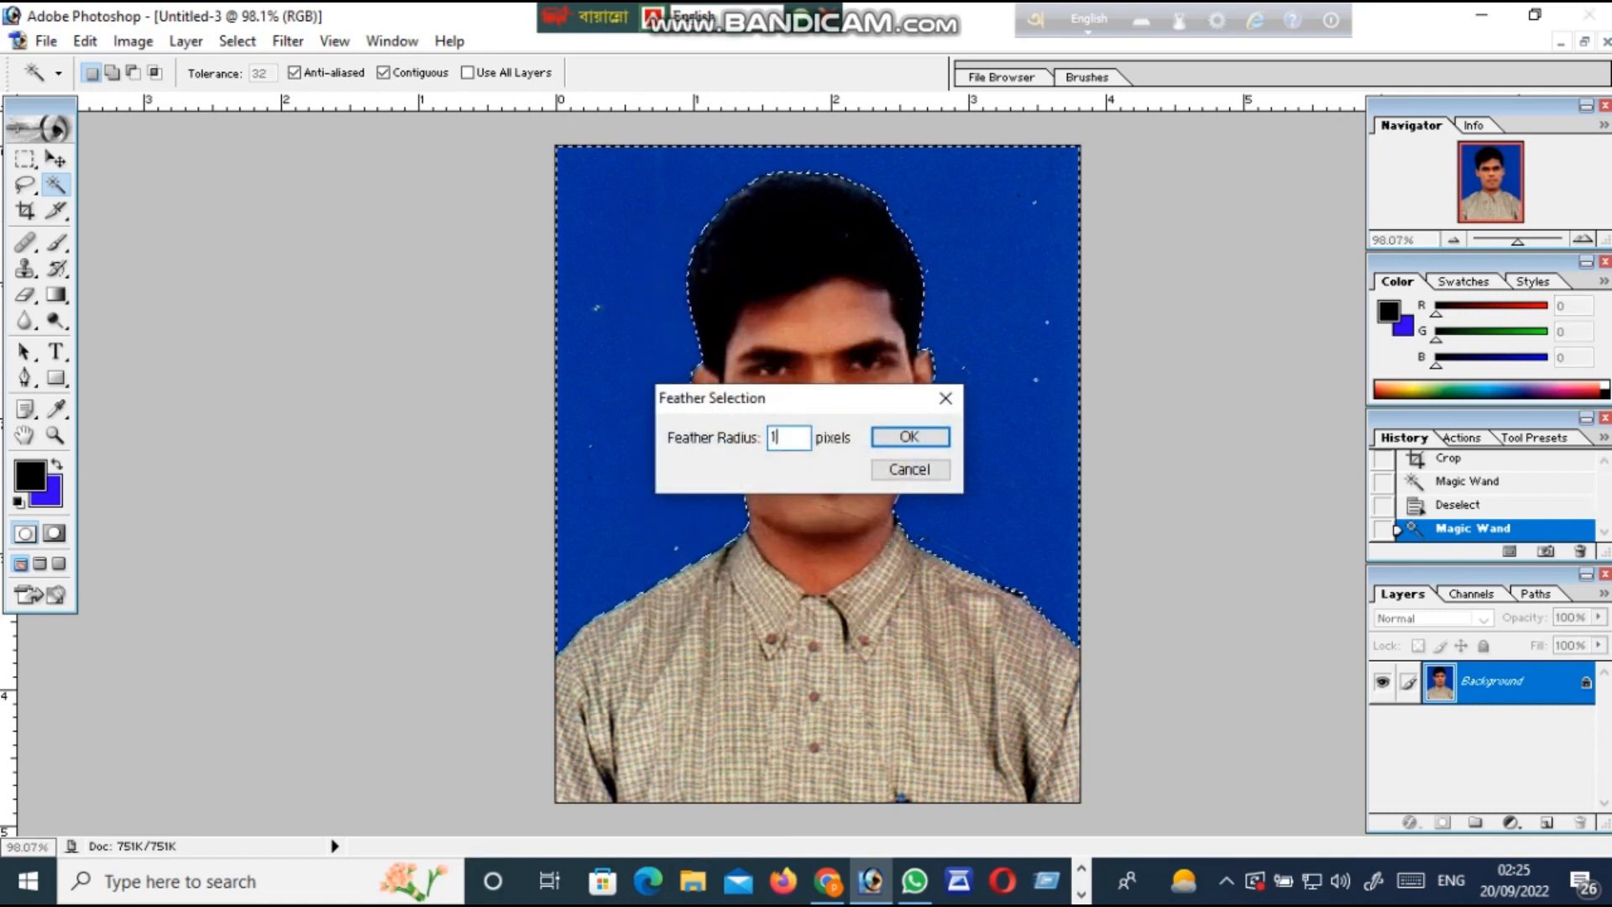
{"action": "type", "text": "1"}
{"action": "left_click", "coordinate": [911, 436]}
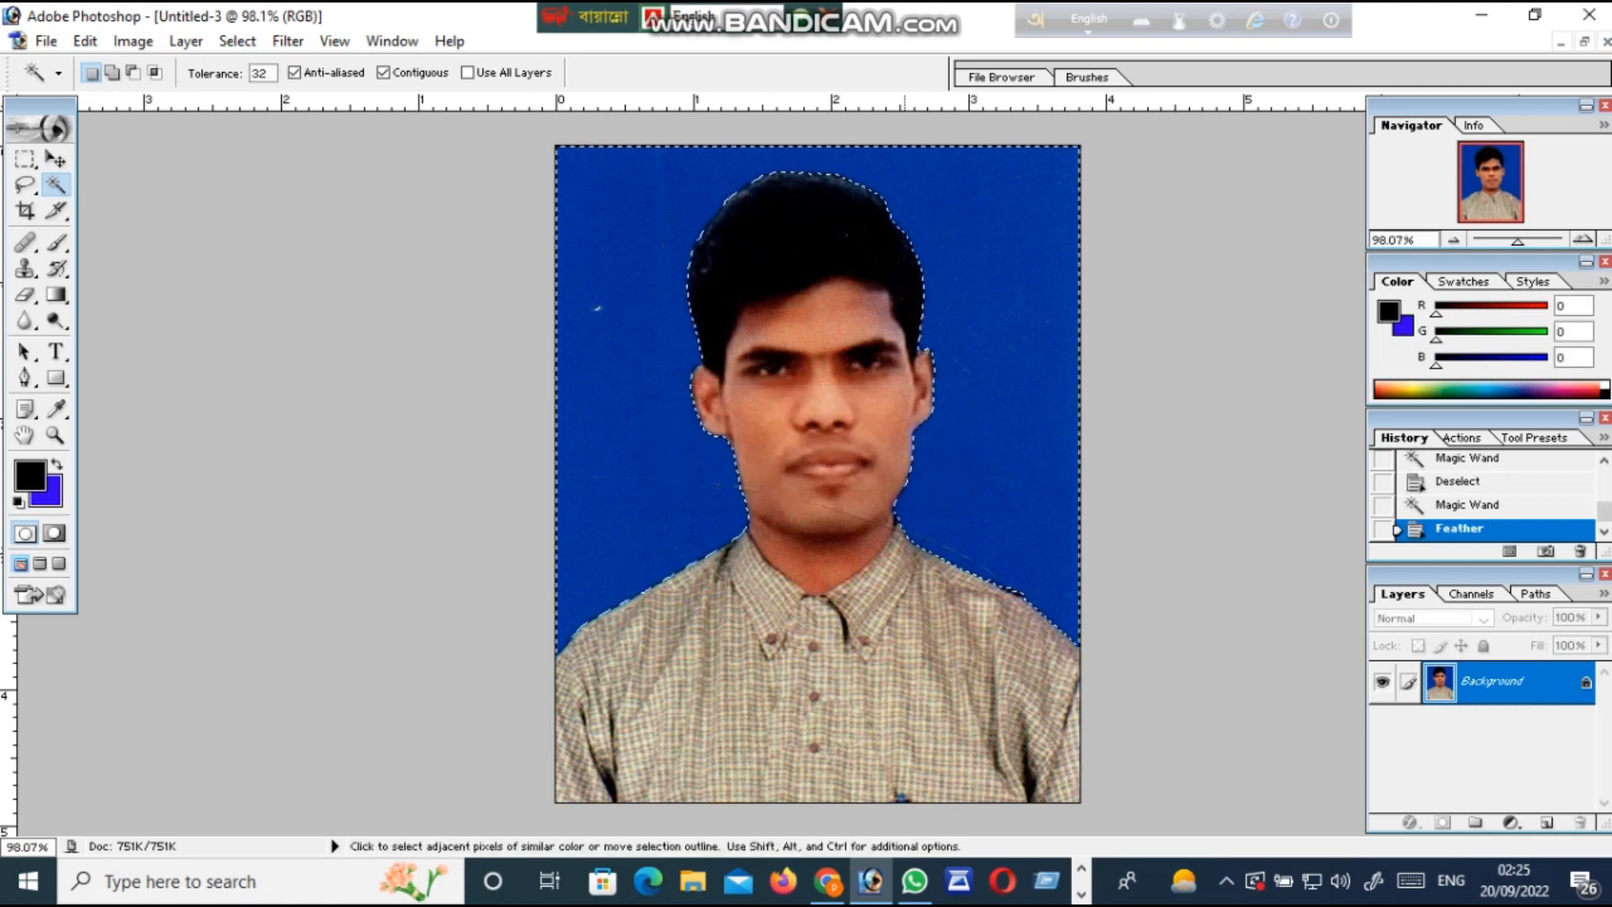
Step: Fill the feathered background selection with the current background colour, blue 3300FF, and deselect it
{"action": "key", "text": "ctrl+BackSpace"}
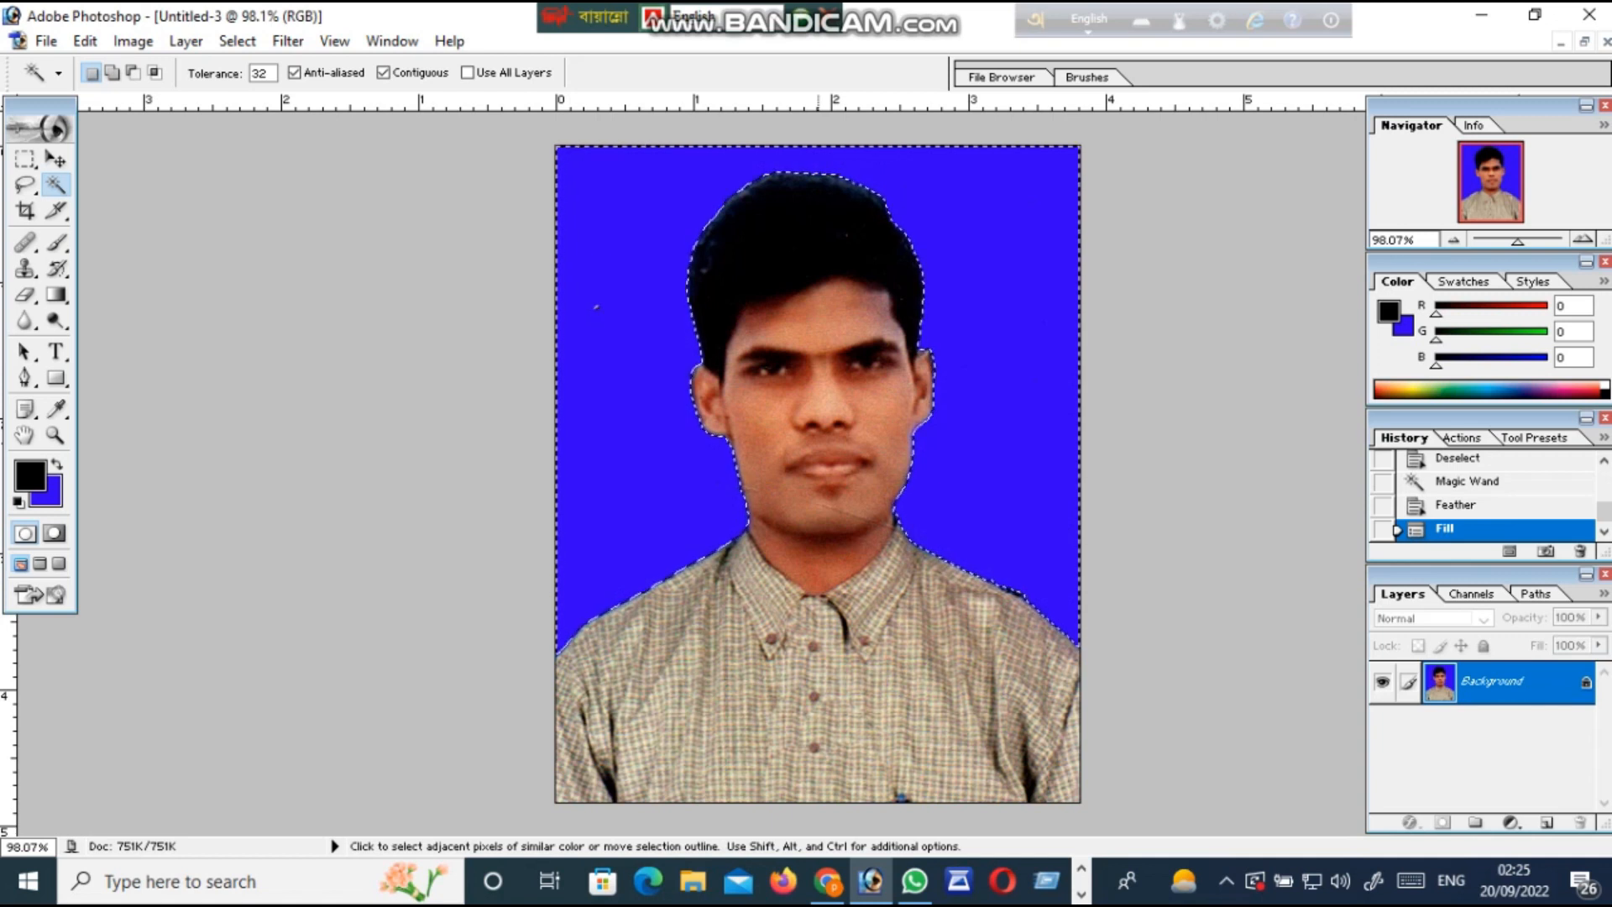
{"action": "scroll", "coordinate": [858, 470], "scroll_direction": "down", "scroll_amount": 4}
{"action": "scroll", "coordinate": [858, 470], "scroll_direction": "up", "scroll_amount": 4}
{"action": "scroll", "coordinate": [858, 470], "scroll_direction": "down", "scroll_amount": 4}
{"action": "scroll", "coordinate": [814, 475], "scroll_direction": "up", "scroll_amount": 4}
{"action": "scroll", "coordinate": [814, 475], "scroll_direction": "down", "scroll_amount": 3}
{"action": "scroll", "coordinate": [813, 476], "scroll_direction": "up", "scroll_amount": 3}
{"action": "left_click", "coordinate": [46, 490]}
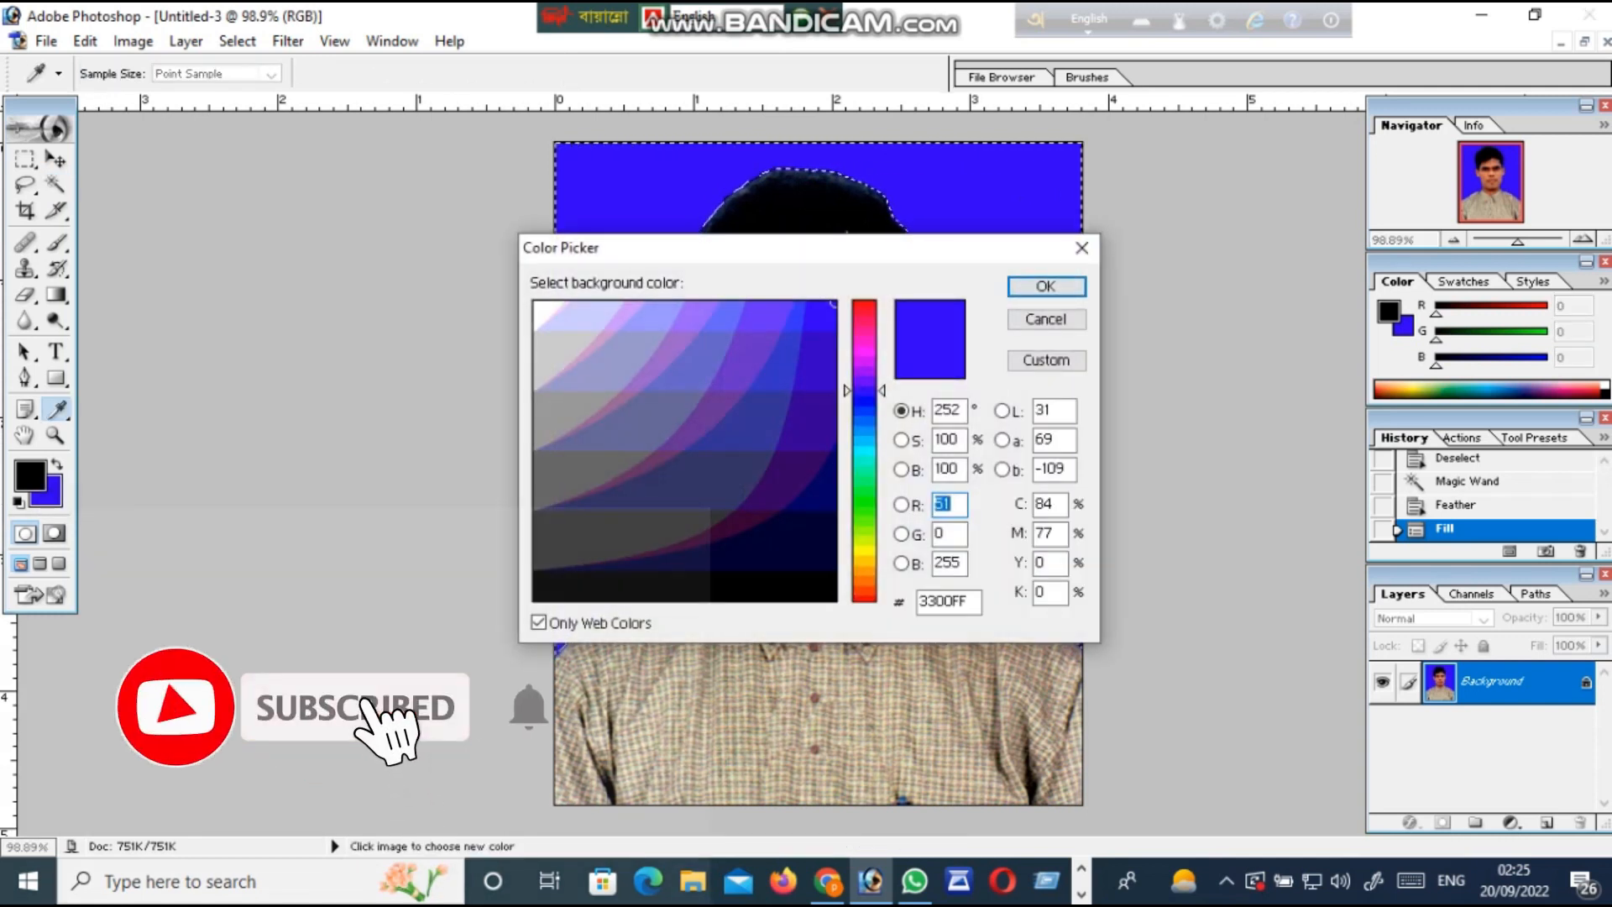
{"action": "left_click", "coordinate": [1045, 286]}
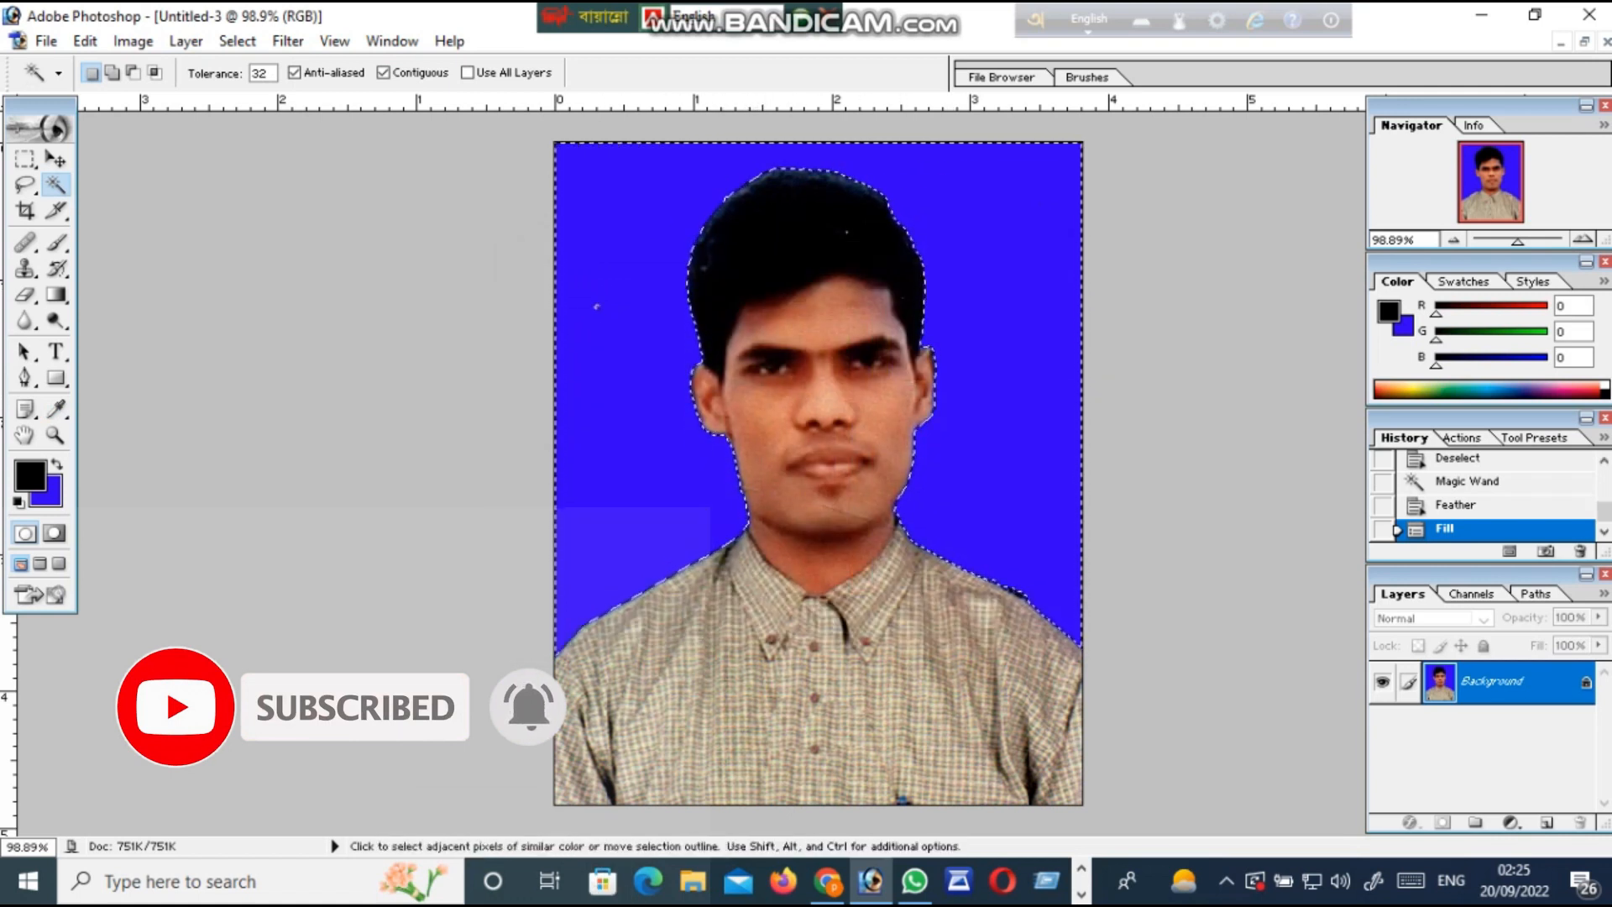
{"action": "key", "text": "c"}
{"action": "key", "text": "ctrl+d"}
Step: Examine the new background's edges and the marks on the man's face, chin and collar up close
{"action": "scroll", "coordinate": [722, 436], "scroll_direction": "up", "scroll_amount": 1}
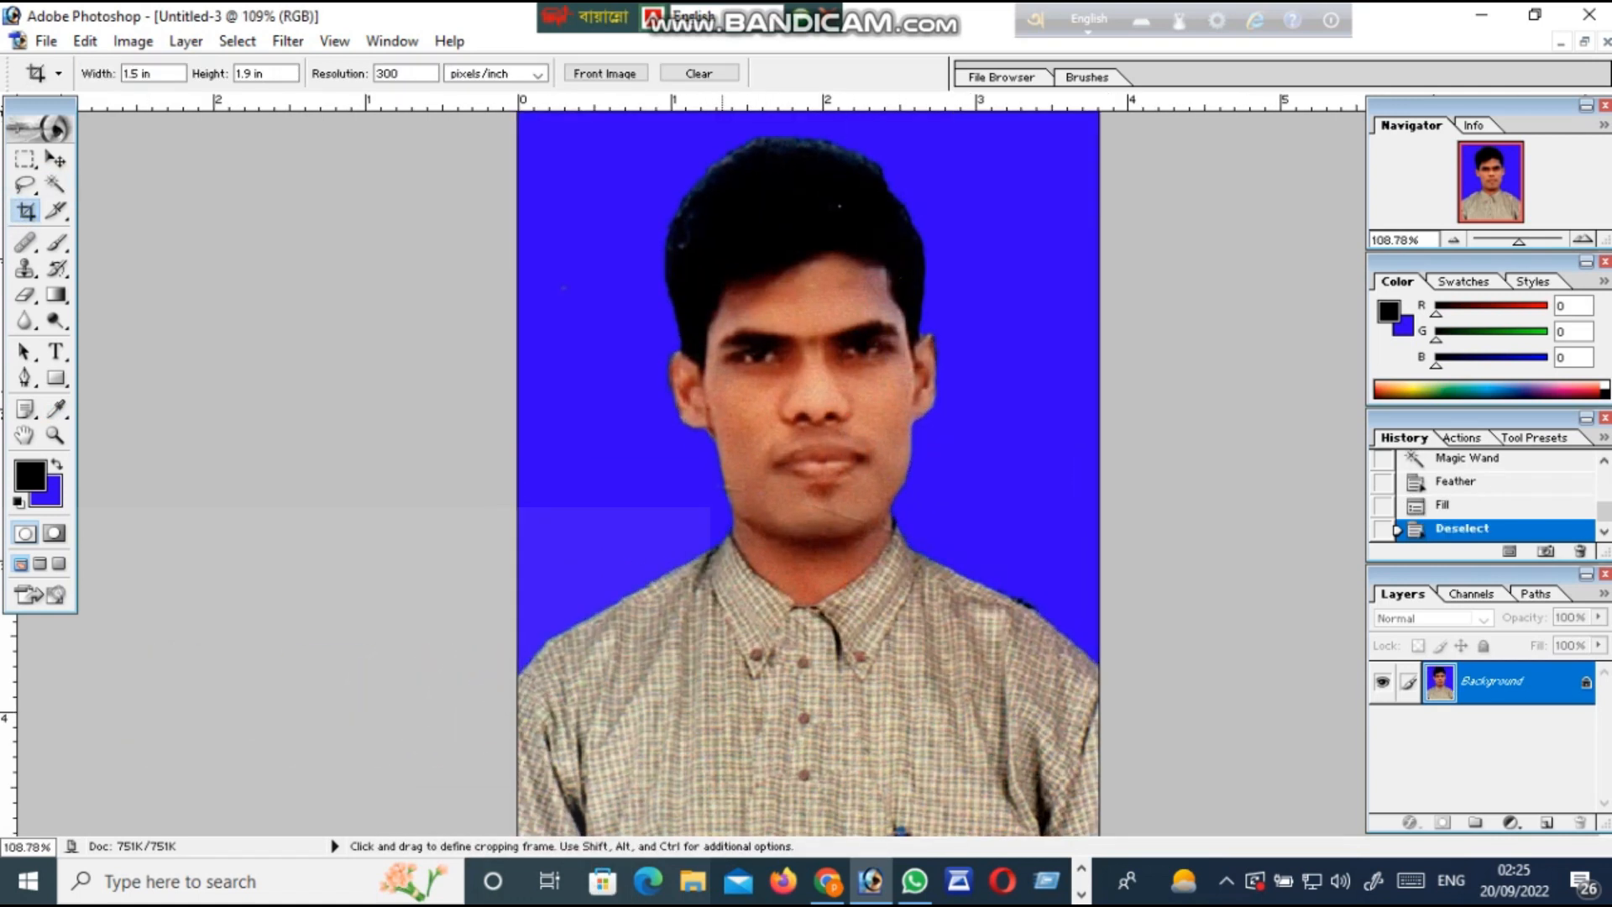
{"action": "left_click", "coordinate": [54, 435]}
{"action": "left_click", "coordinate": [962, 420]}
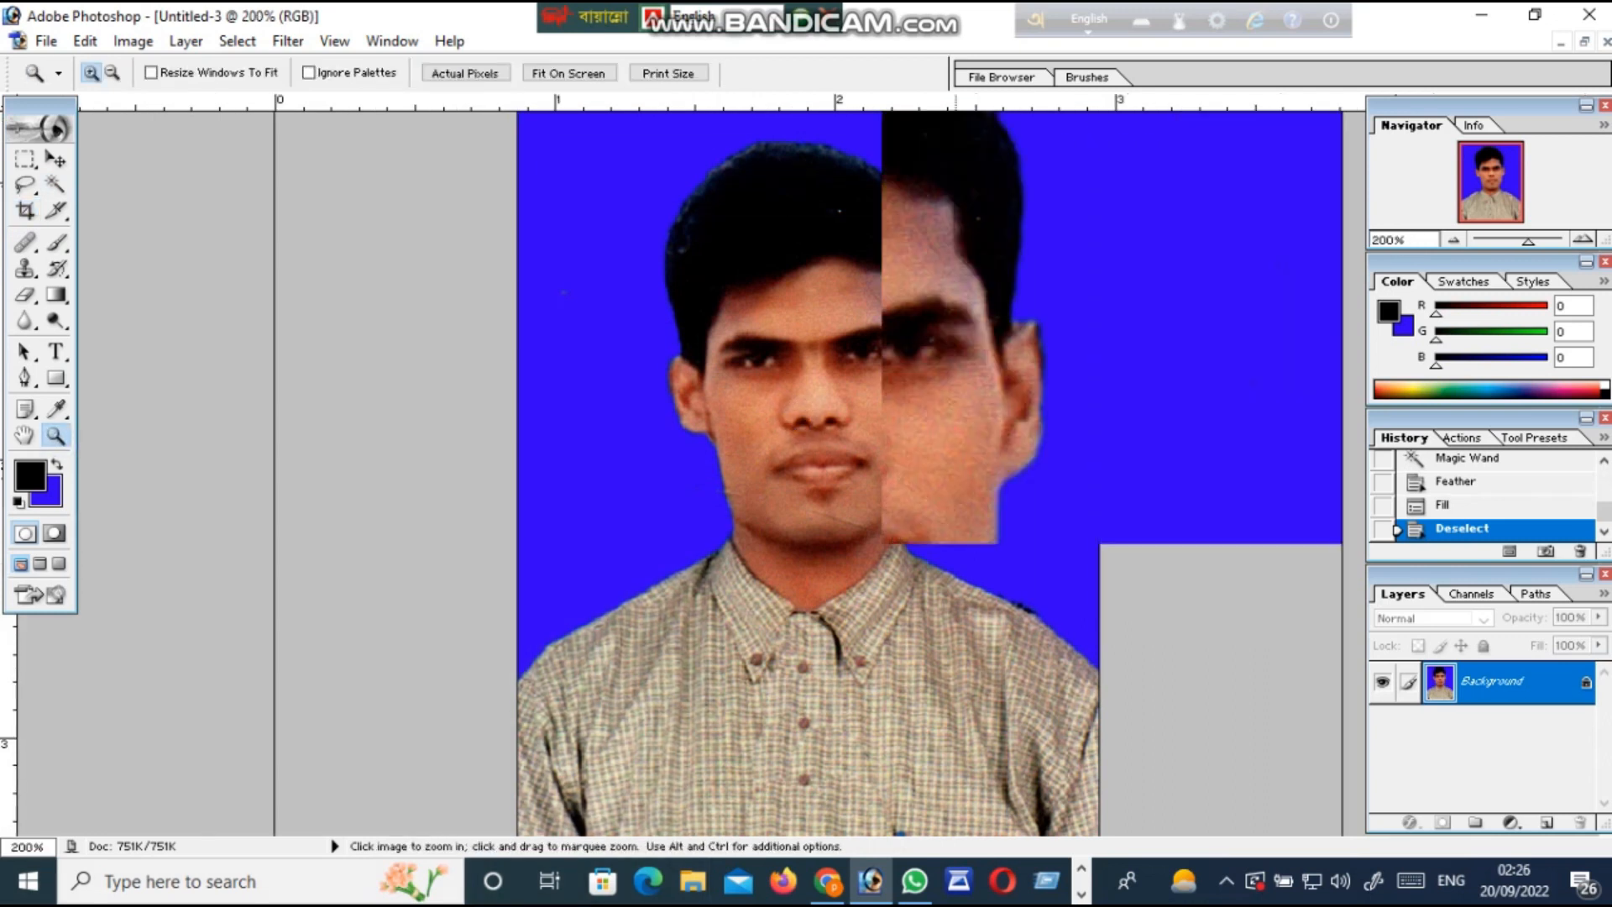
{"action": "scroll", "coordinate": [962, 420], "scroll_direction": "up", "scroll_amount": 2}
{"action": "scroll", "coordinate": [962, 419], "scroll_direction": "down", "scroll_amount": 1}
{"action": "scroll", "coordinate": [805, 470], "scroll_direction": "down", "scroll_amount": 5}
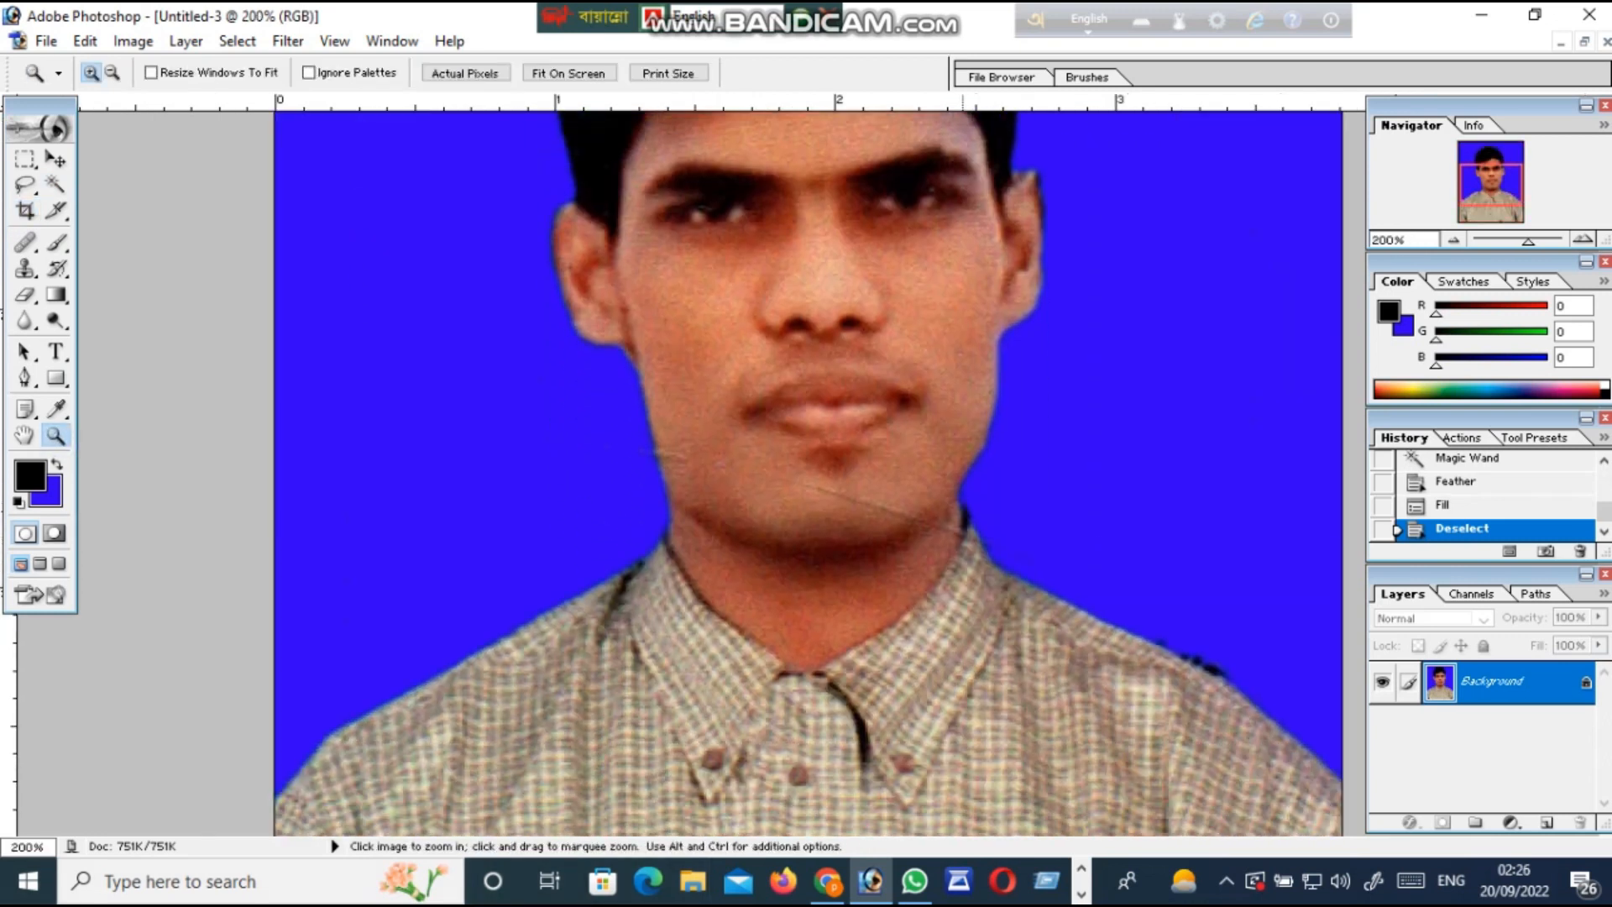
{"action": "left_click", "coordinate": [883, 513]}
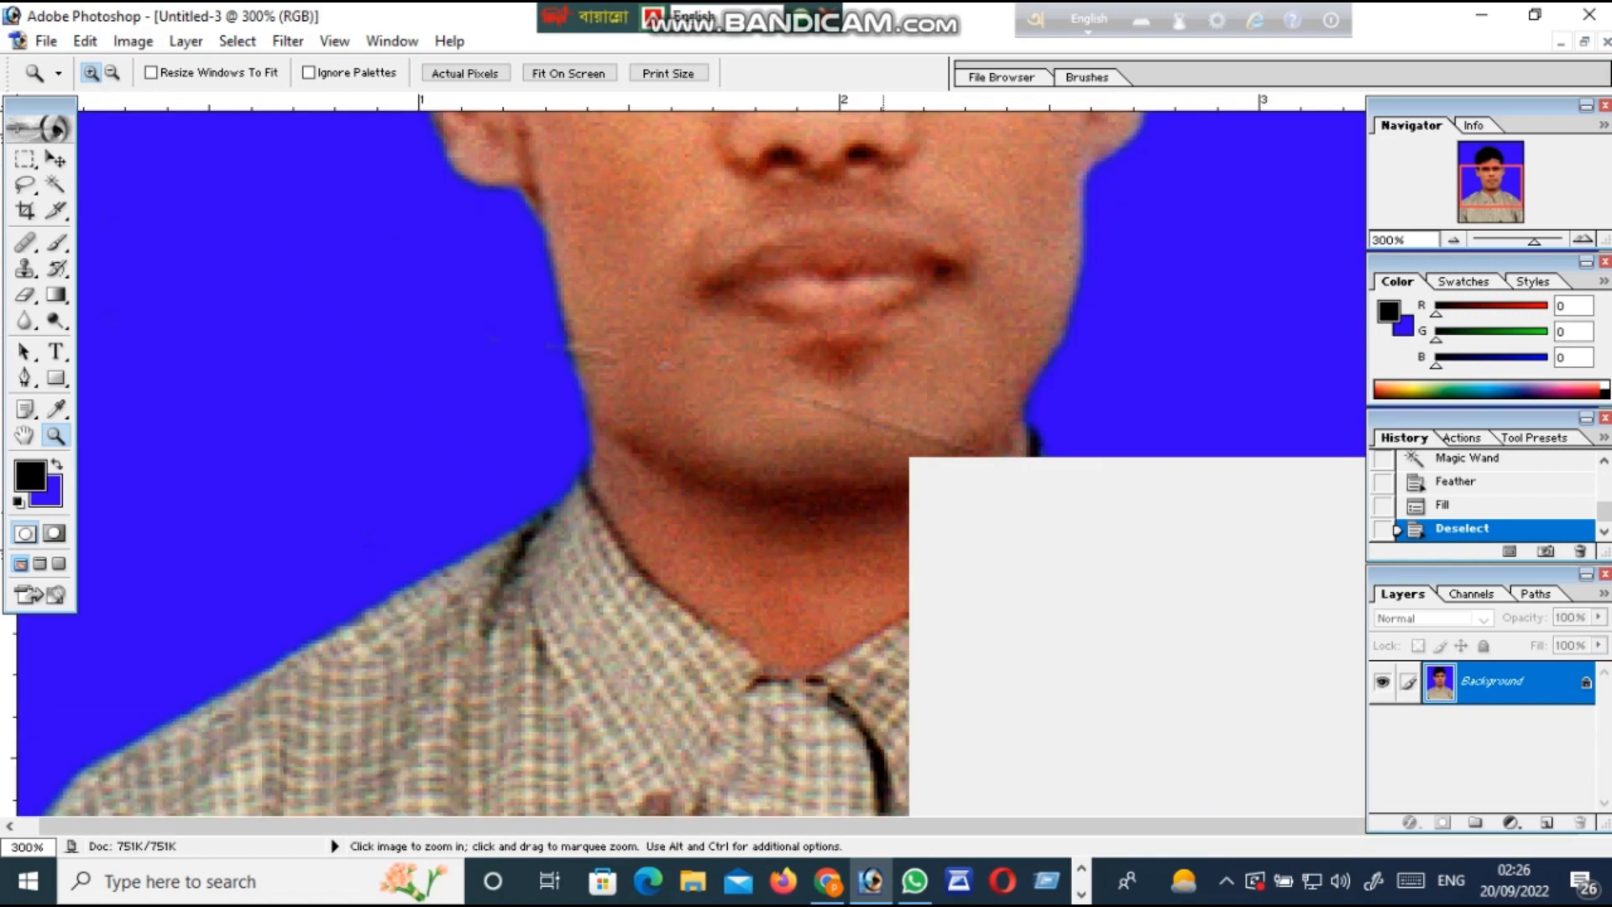
{"action": "scroll", "coordinate": [839, 487], "scroll_direction": "up", "scroll_amount": 2}
{"action": "scroll", "coordinate": [806, 462], "scroll_direction": "up", "scroll_amount": 5}
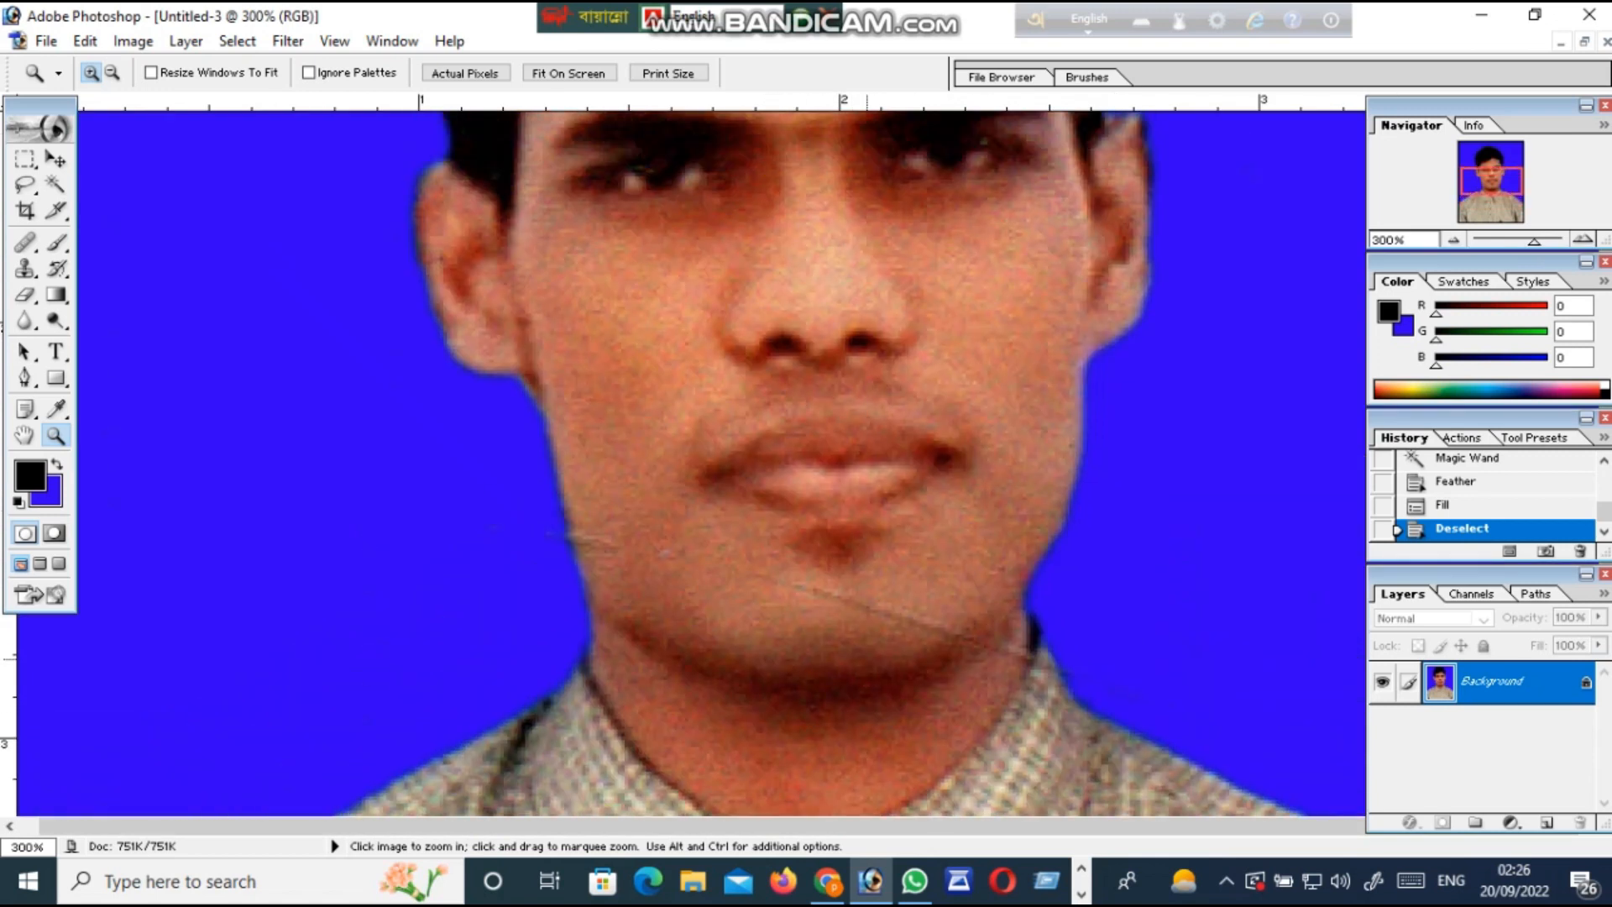
{"action": "scroll", "coordinate": [646, 529], "scroll_direction": "down", "scroll_amount": 3}
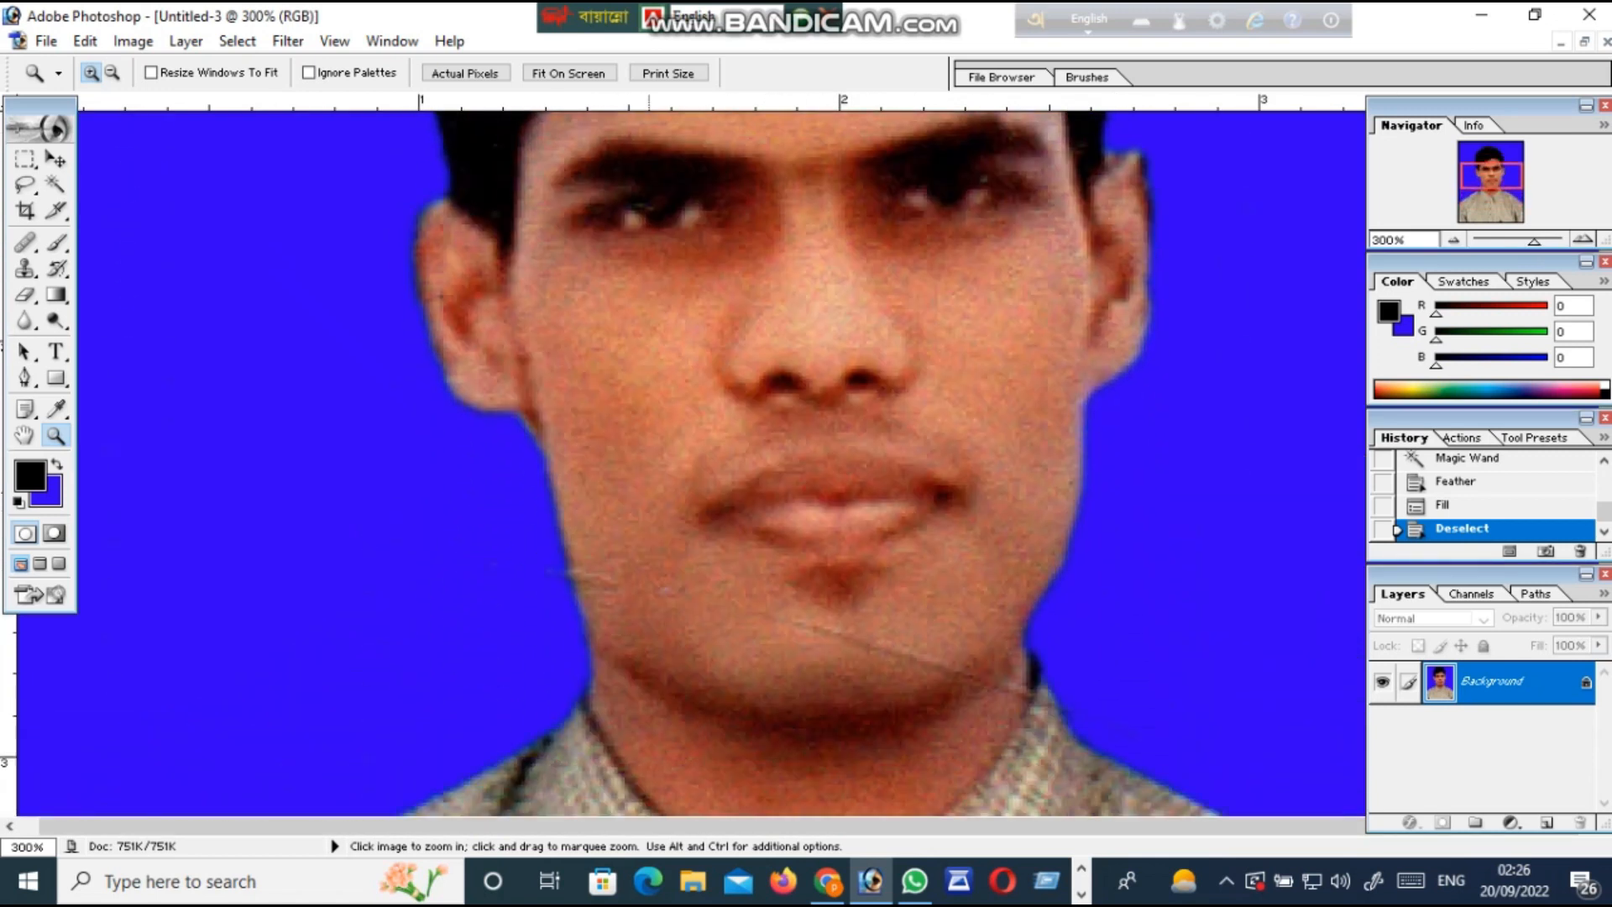
{"action": "right_click", "coordinate": [647, 529]}
{"action": "left_click", "coordinate": [675, 546]}
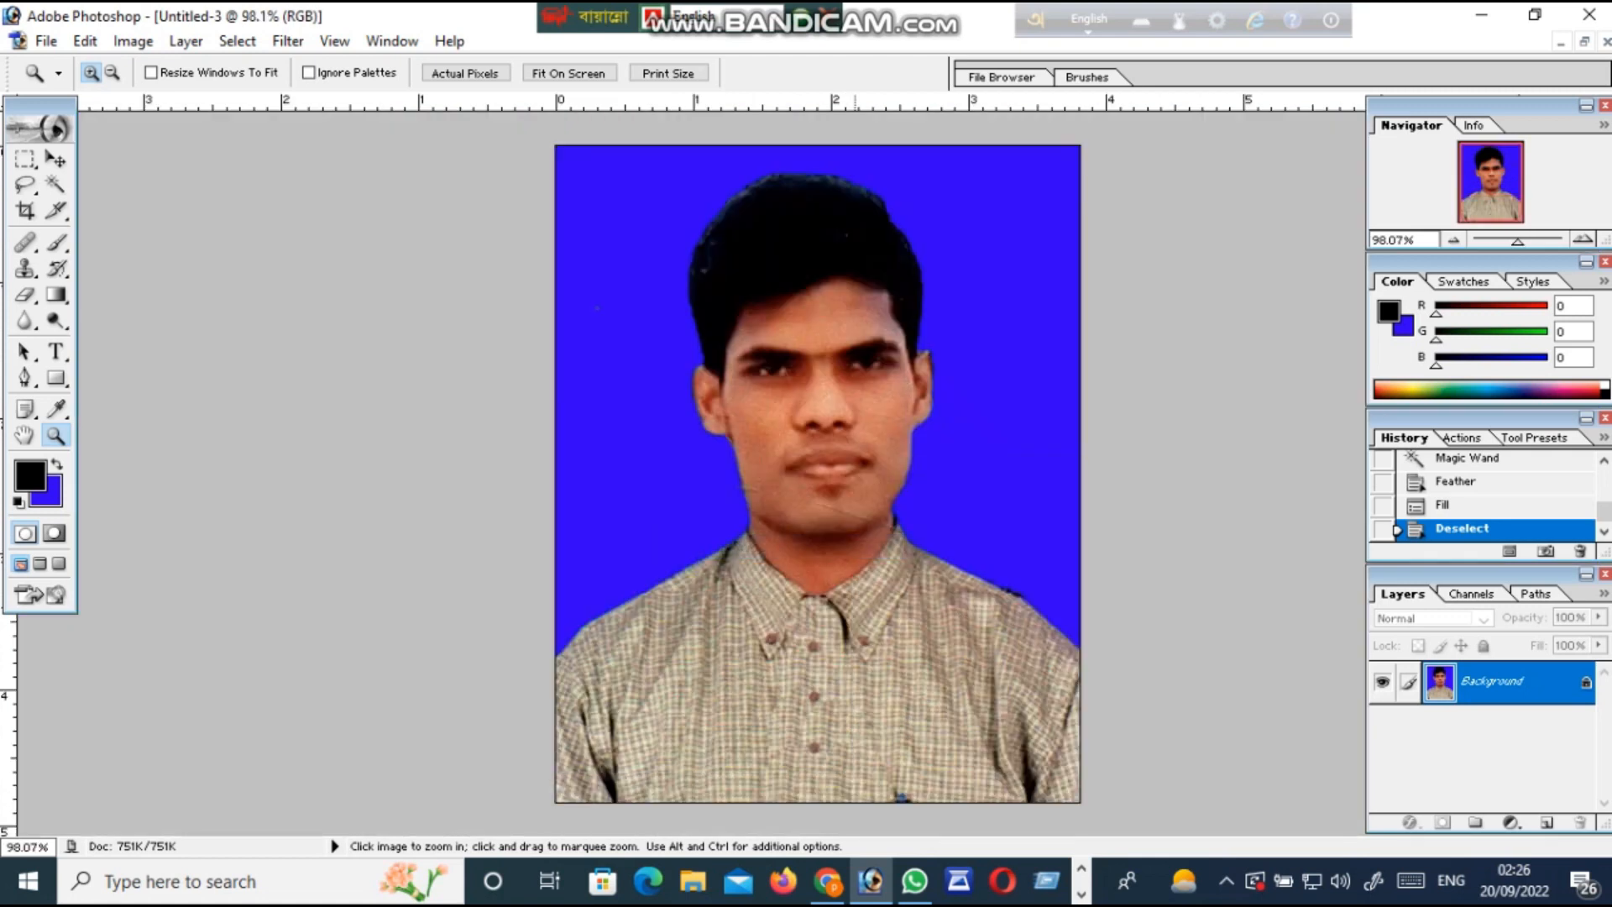
{"action": "left_click_drag", "start_coordinate": [684, 323], "coordinate": [1011, 697]}
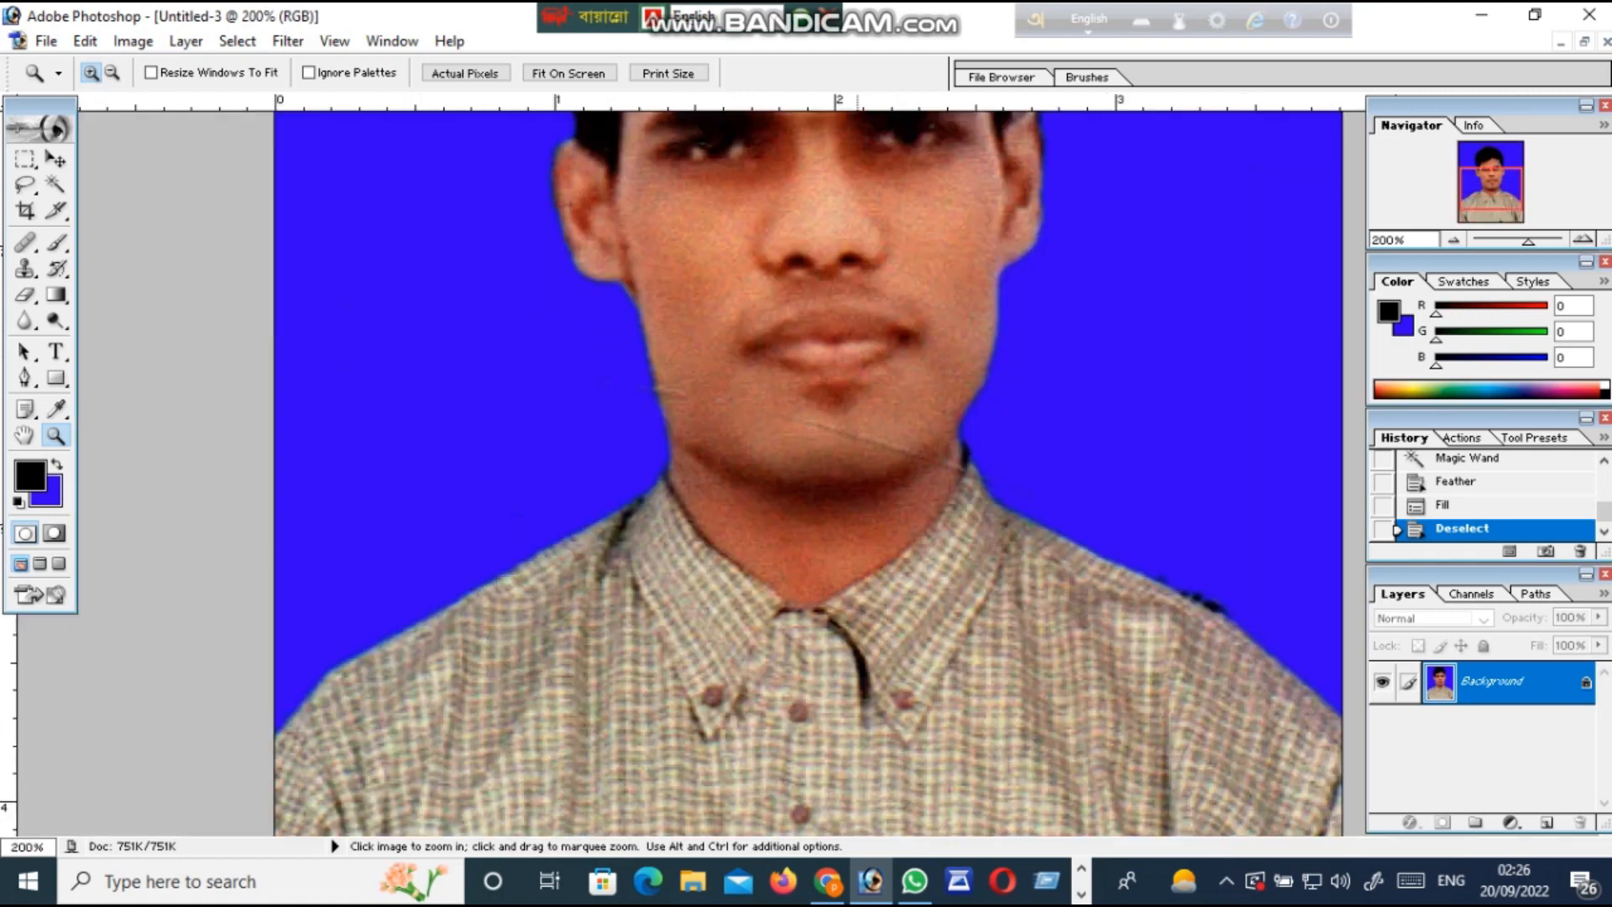
{"action": "scroll", "coordinate": [806, 470], "scroll_direction": "up", "scroll_amount": 3}
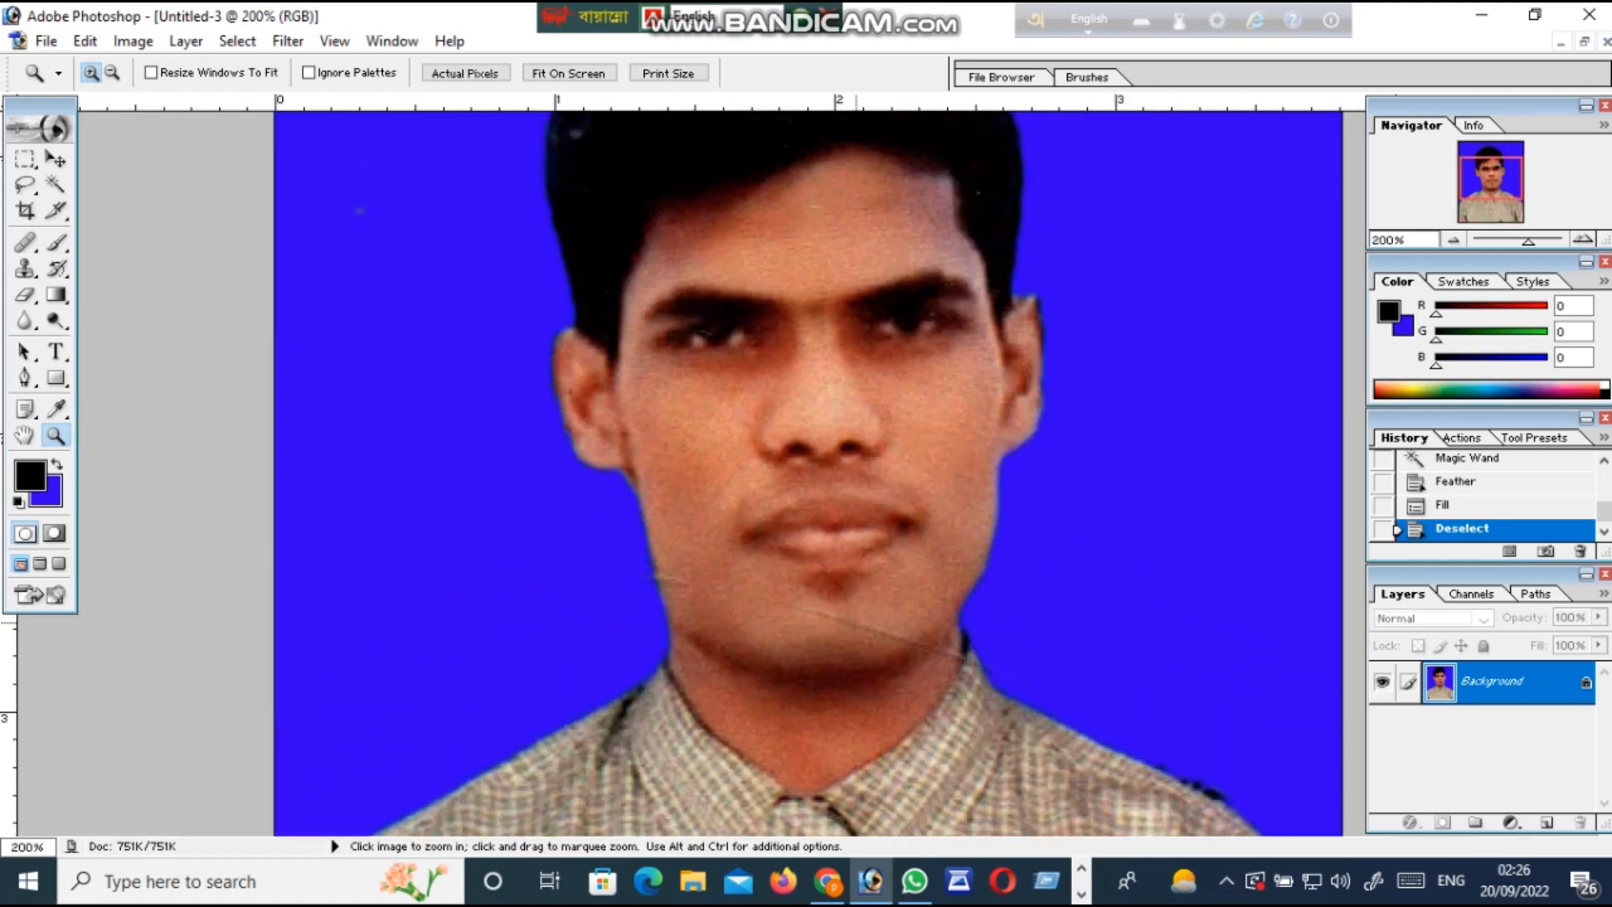
Step: Apply a Color Balance adjustment to the midtones with the Cyan–Red level at -35
{"action": "key", "text": "ctrl"}
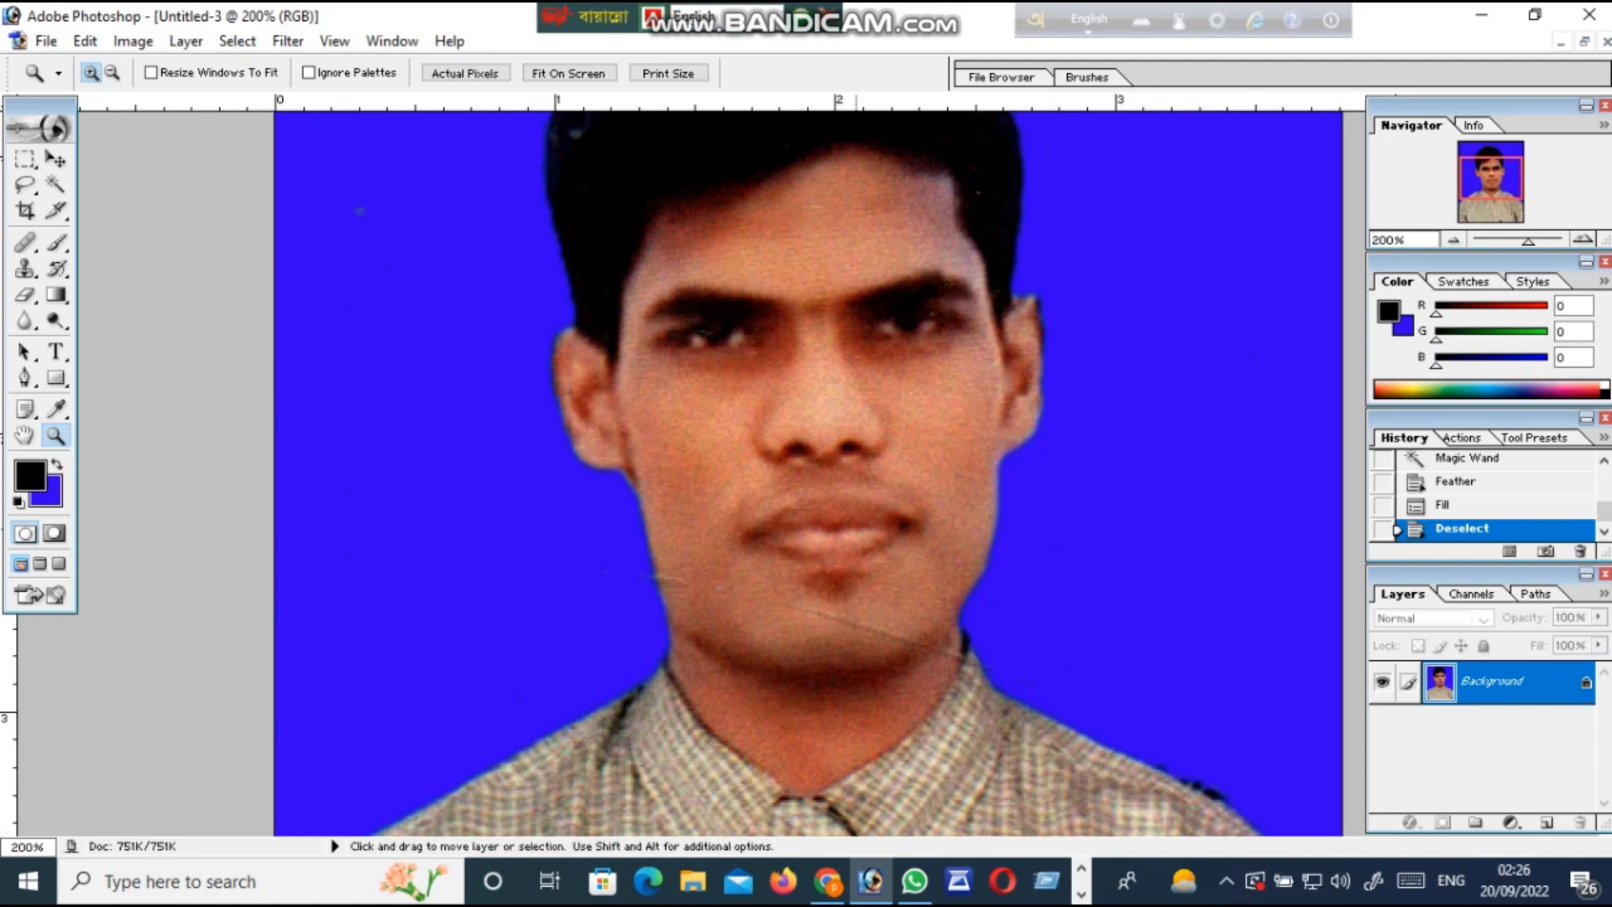
{"action": "key", "text": "i"}
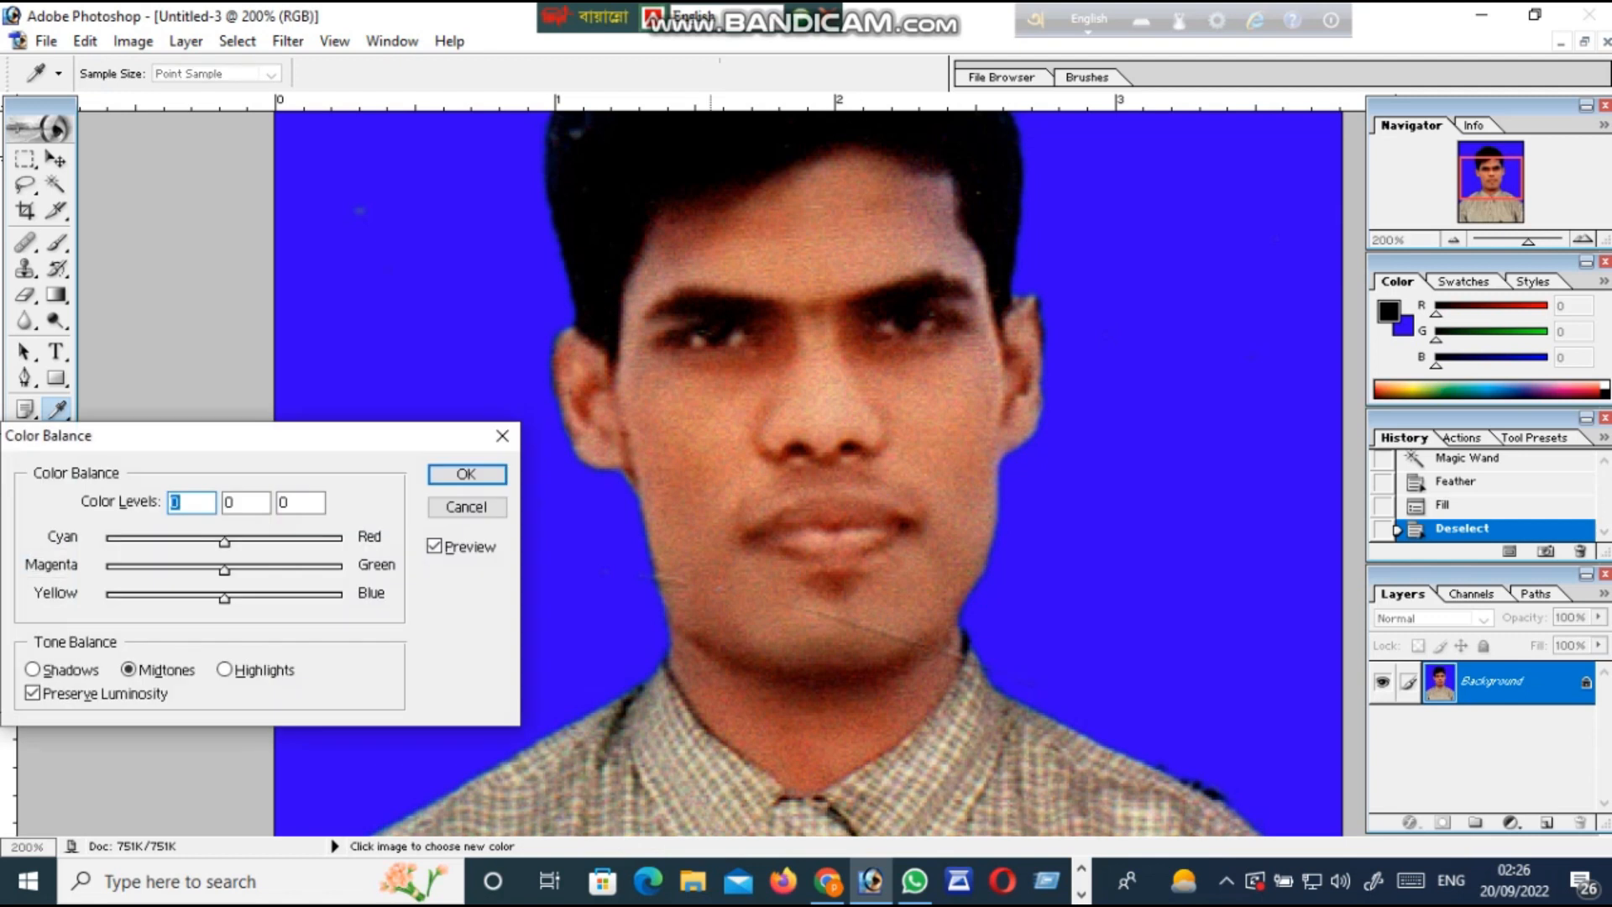
{"action": "left_click_drag", "start_coordinate": [314, 436], "coordinate": [527, 304]}
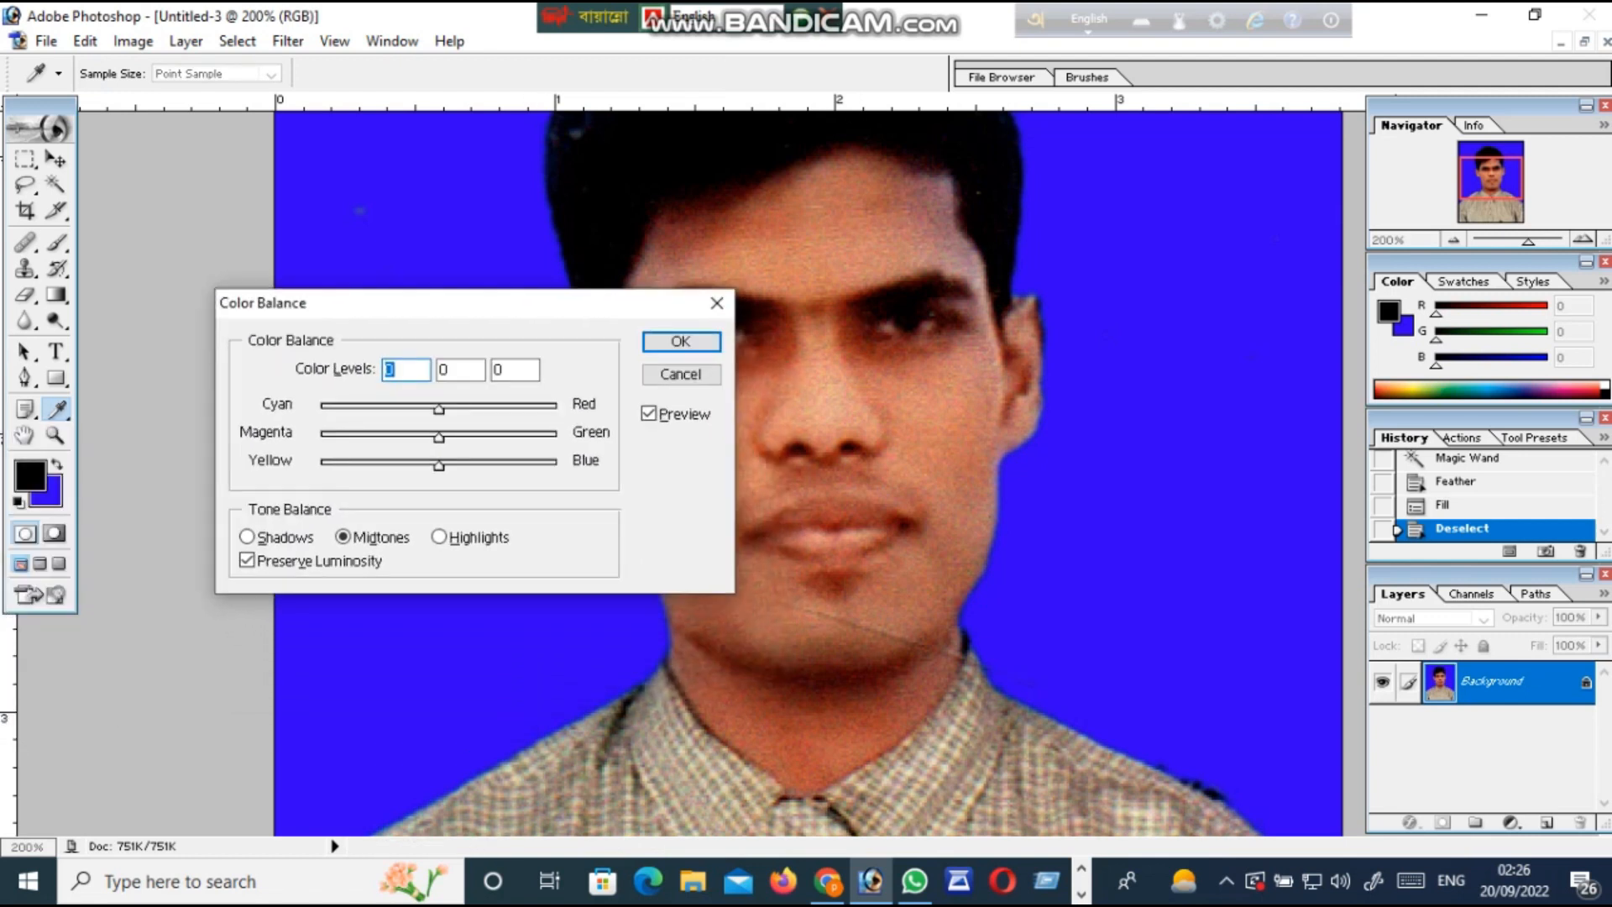
{"action": "left_click_drag", "start_coordinate": [672, 302], "coordinate": [568, 364]}
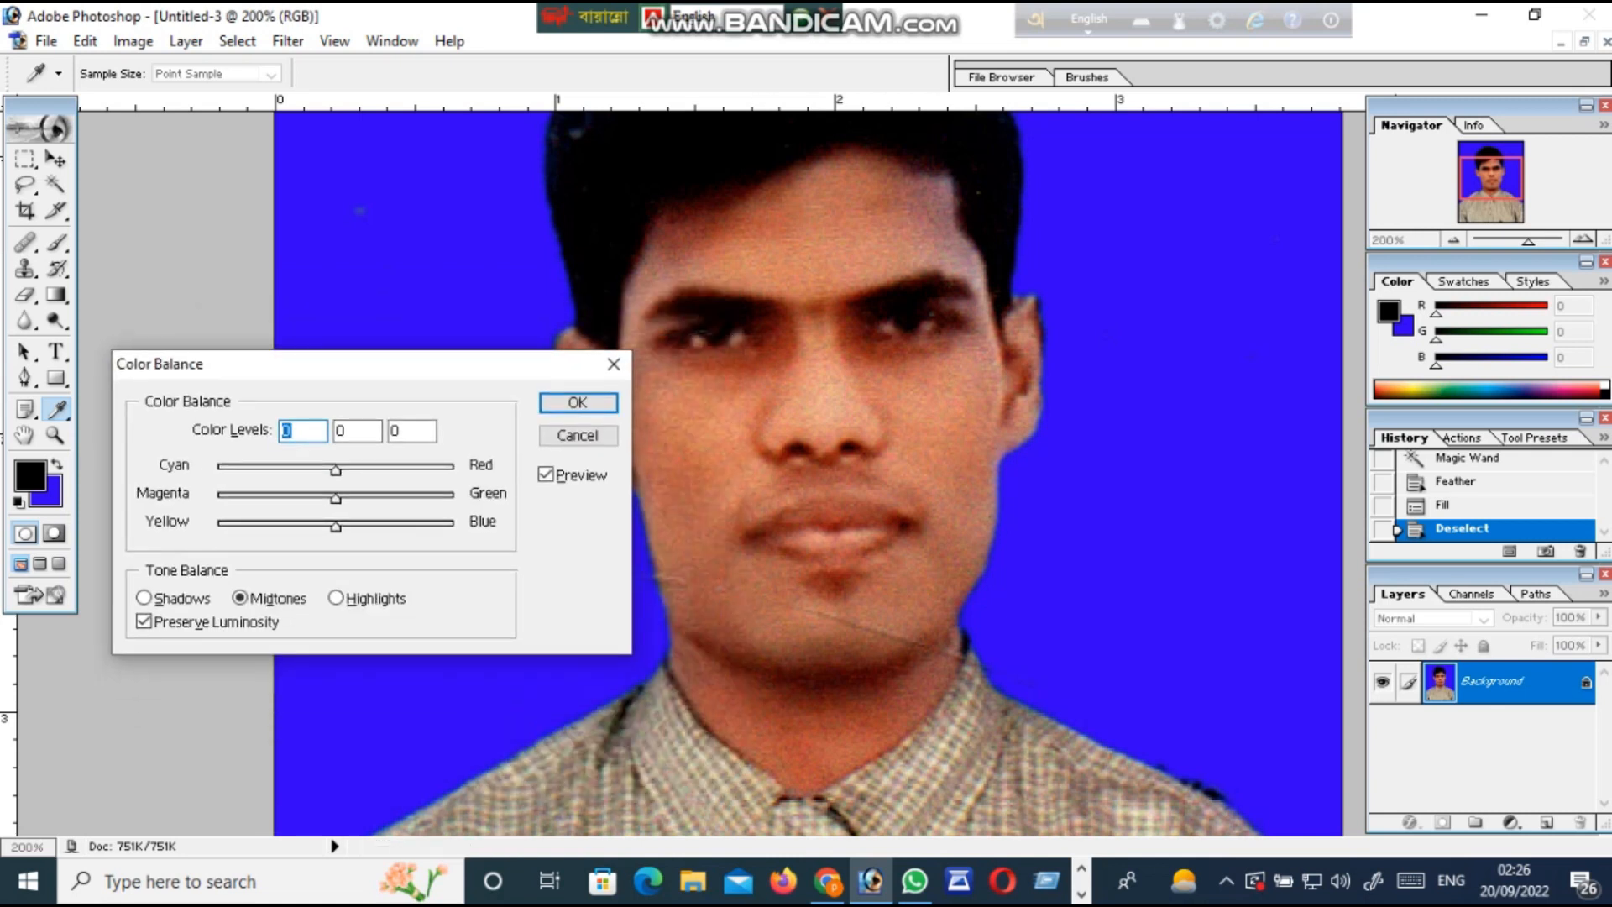
{"action": "left_click_drag", "start_coordinate": [336, 470], "coordinate": [218, 471]}
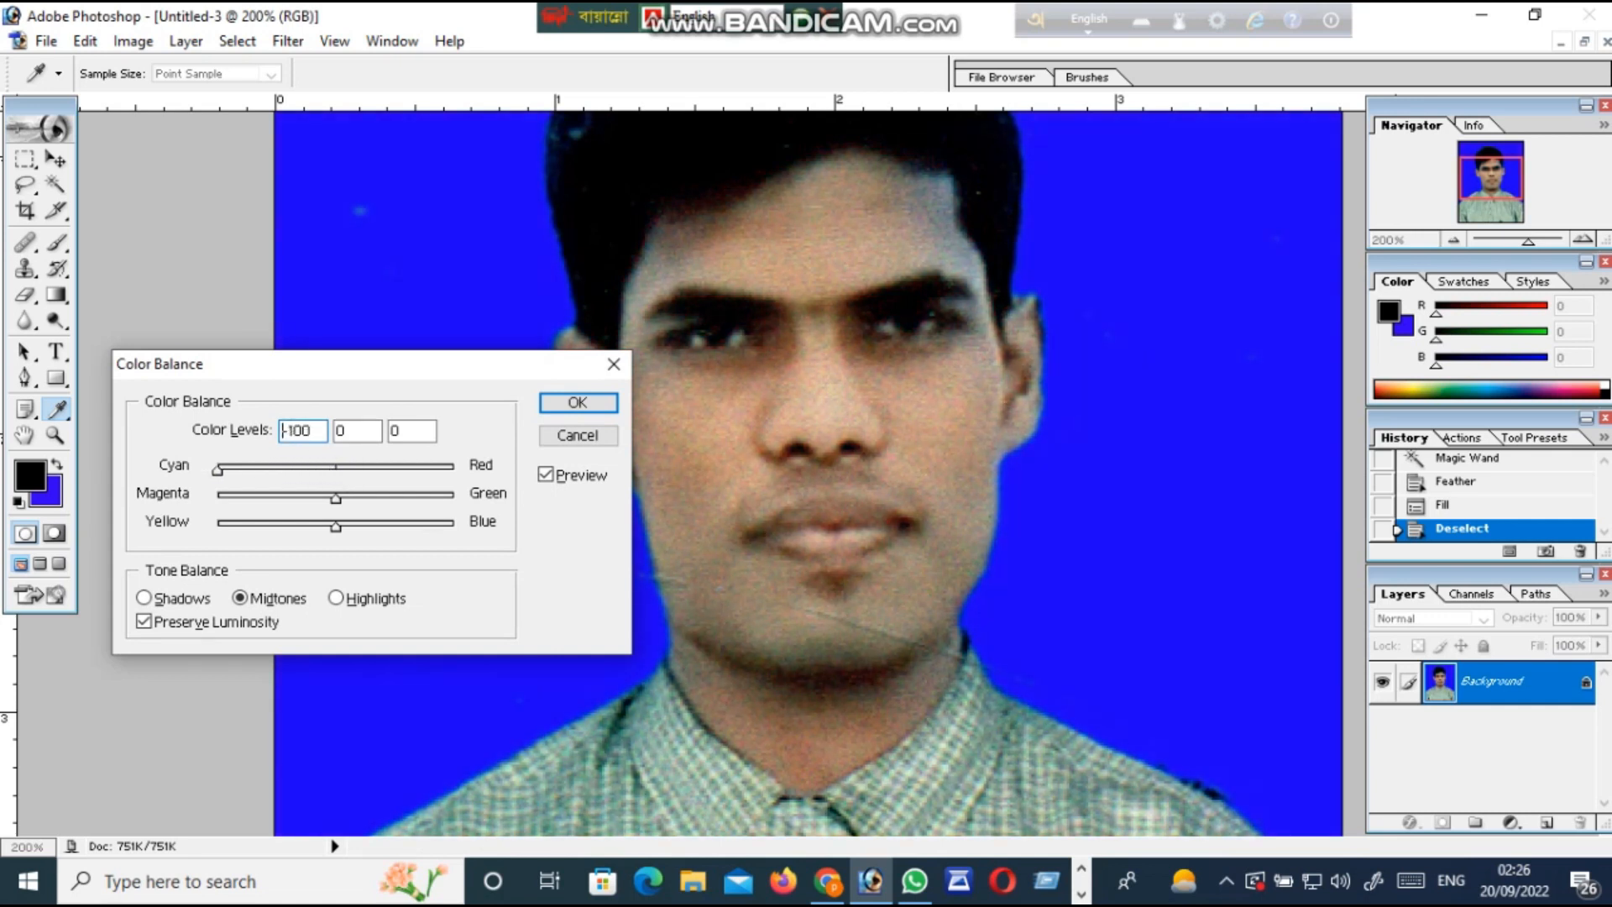
{"action": "double_click", "coordinate": [284, 430]}
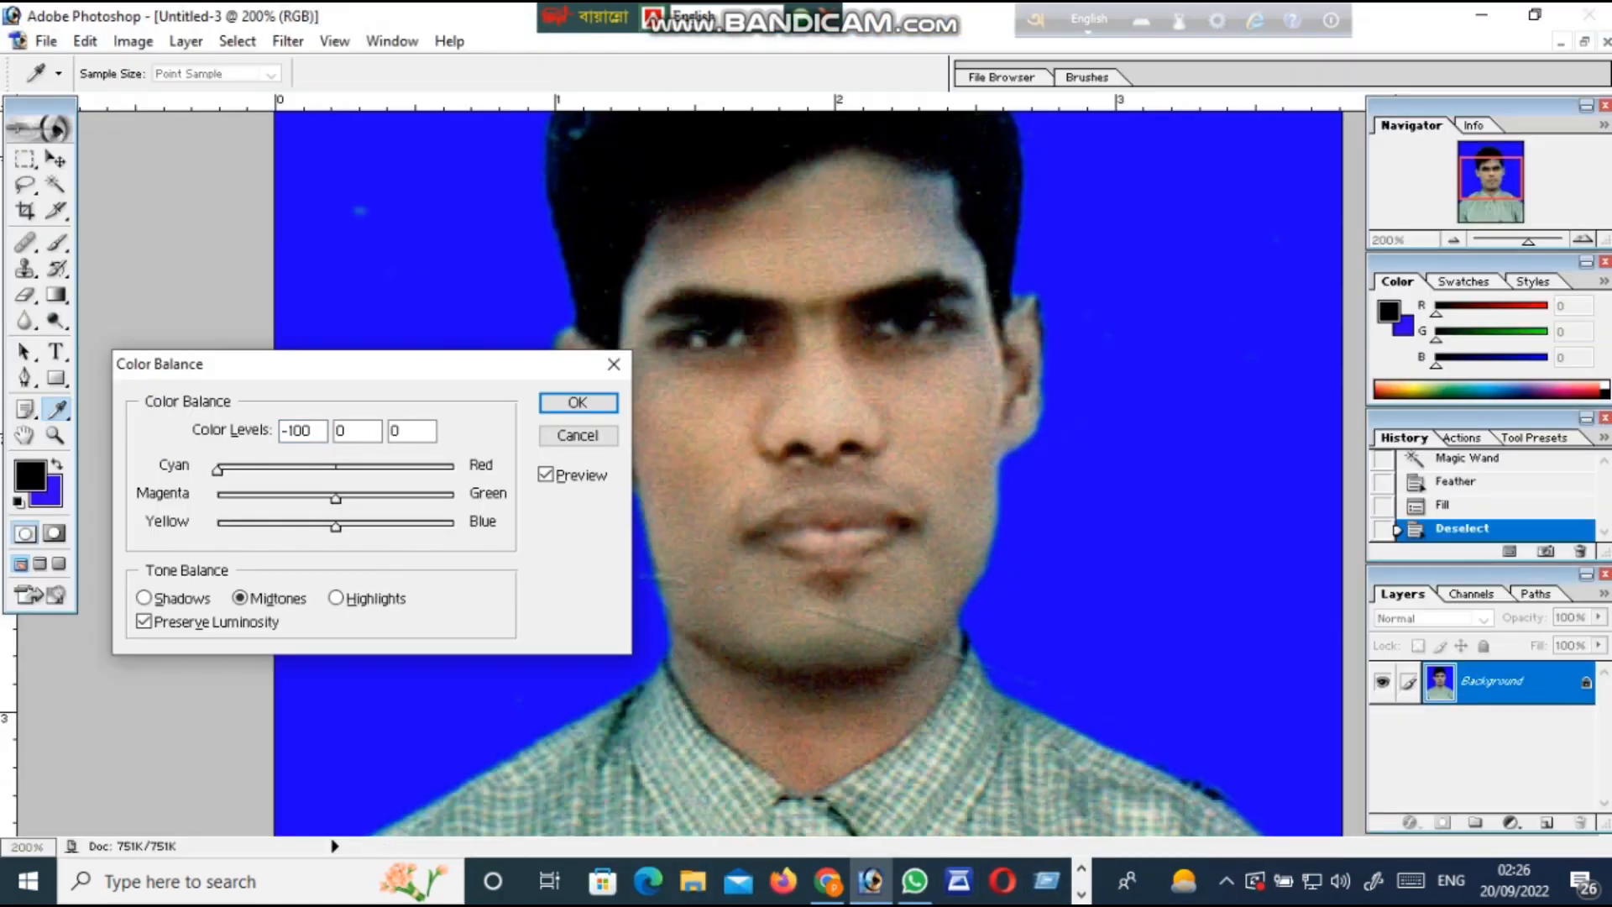
{"action": "left_click_drag", "start_coordinate": [218, 470], "coordinate": [293, 471]}
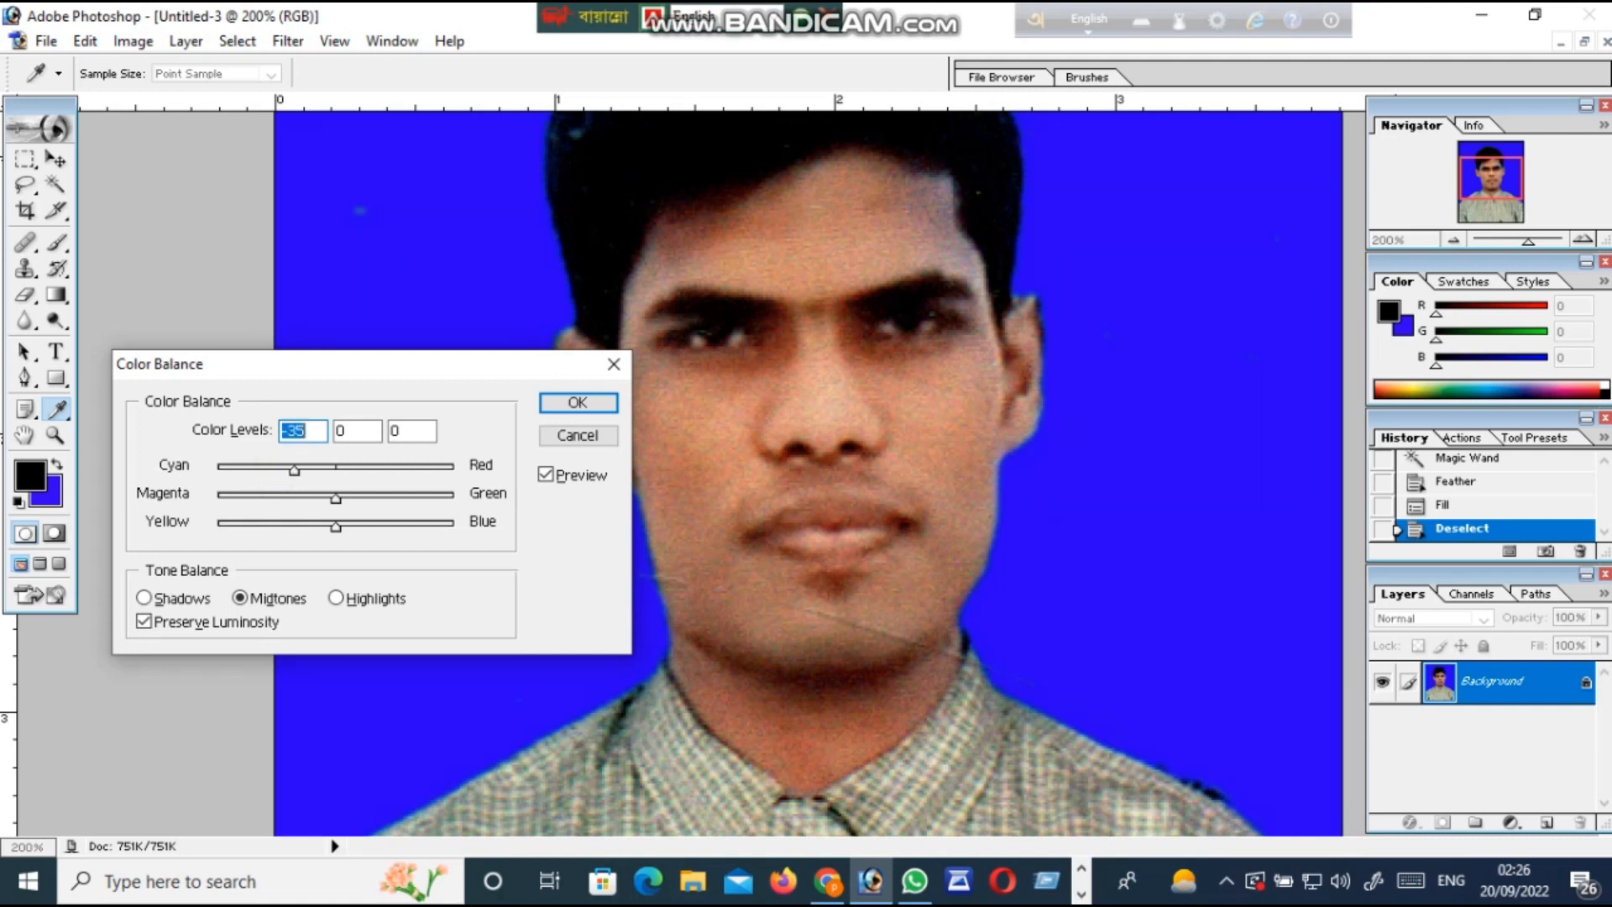
{"action": "left_click", "coordinate": [577, 402]}
Step: Brighten the photo with a Curves adjustment on the RGB channel, placing a point at input 146, output 164
{"action": "key", "text": "z"}
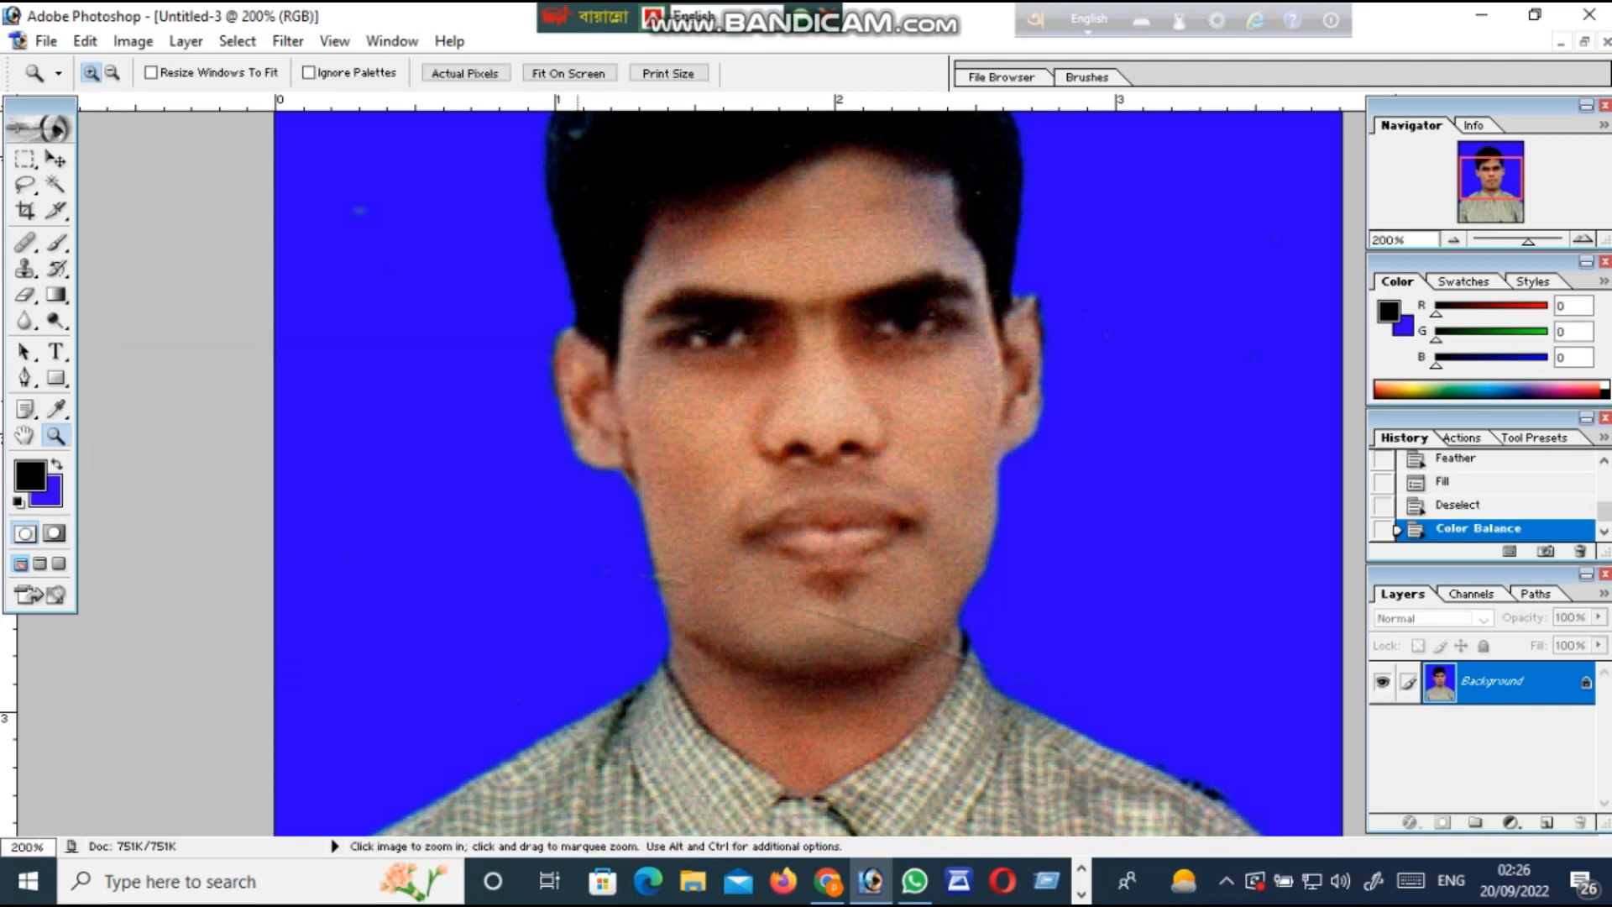
{"action": "key", "text": "ctrl"}
{"action": "key", "text": "ctrl+m"}
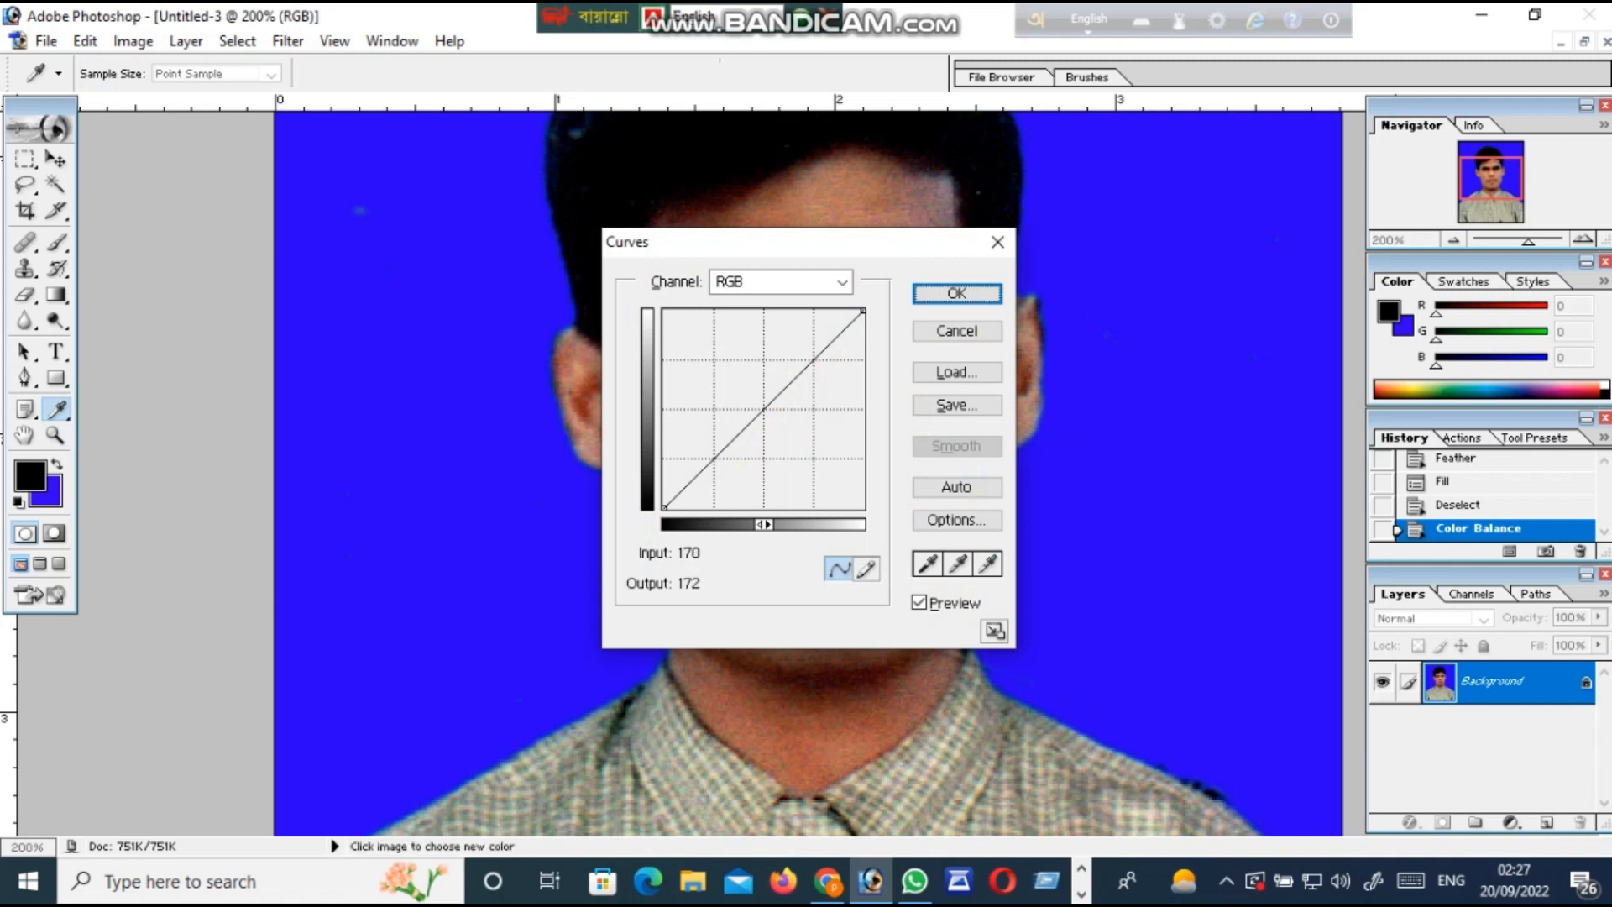
{"action": "left_click_drag", "start_coordinate": [713, 241], "coordinate": [260, 299]}
{"action": "left_click", "coordinate": [331, 440]}
{"action": "left_click_drag", "start_coordinate": [330, 440], "coordinate": [325, 440]}
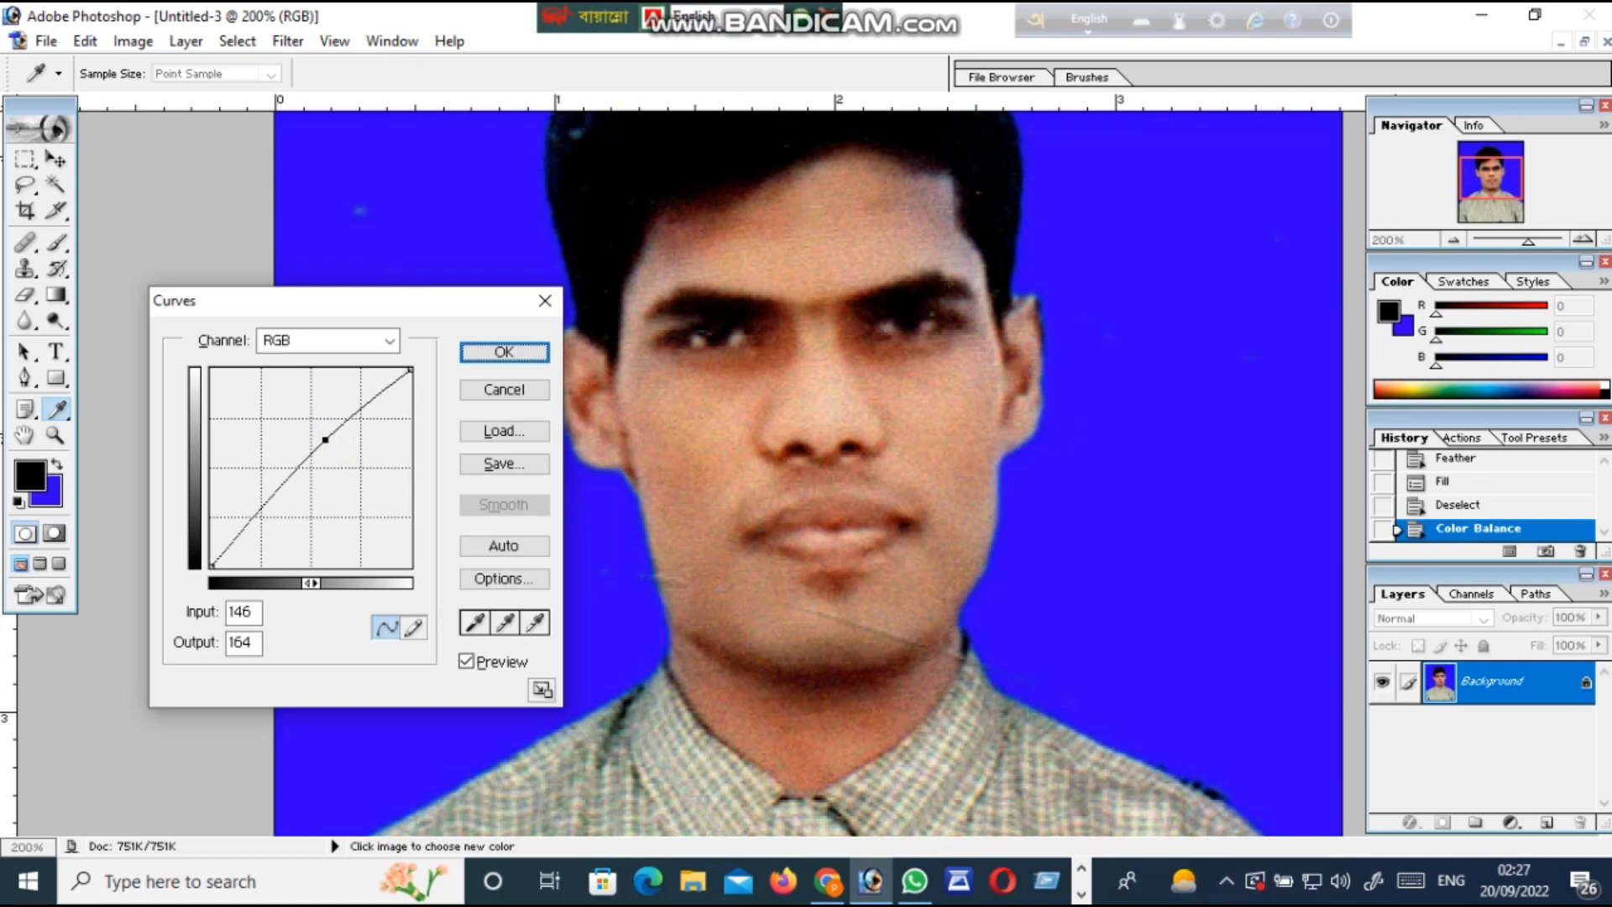
{"action": "key", "text": "Return"}
Step: Repair the long scratch across the man's chin with the Patch tool, sampling clean skin, and deselect the patch
{"action": "key", "text": "z"}
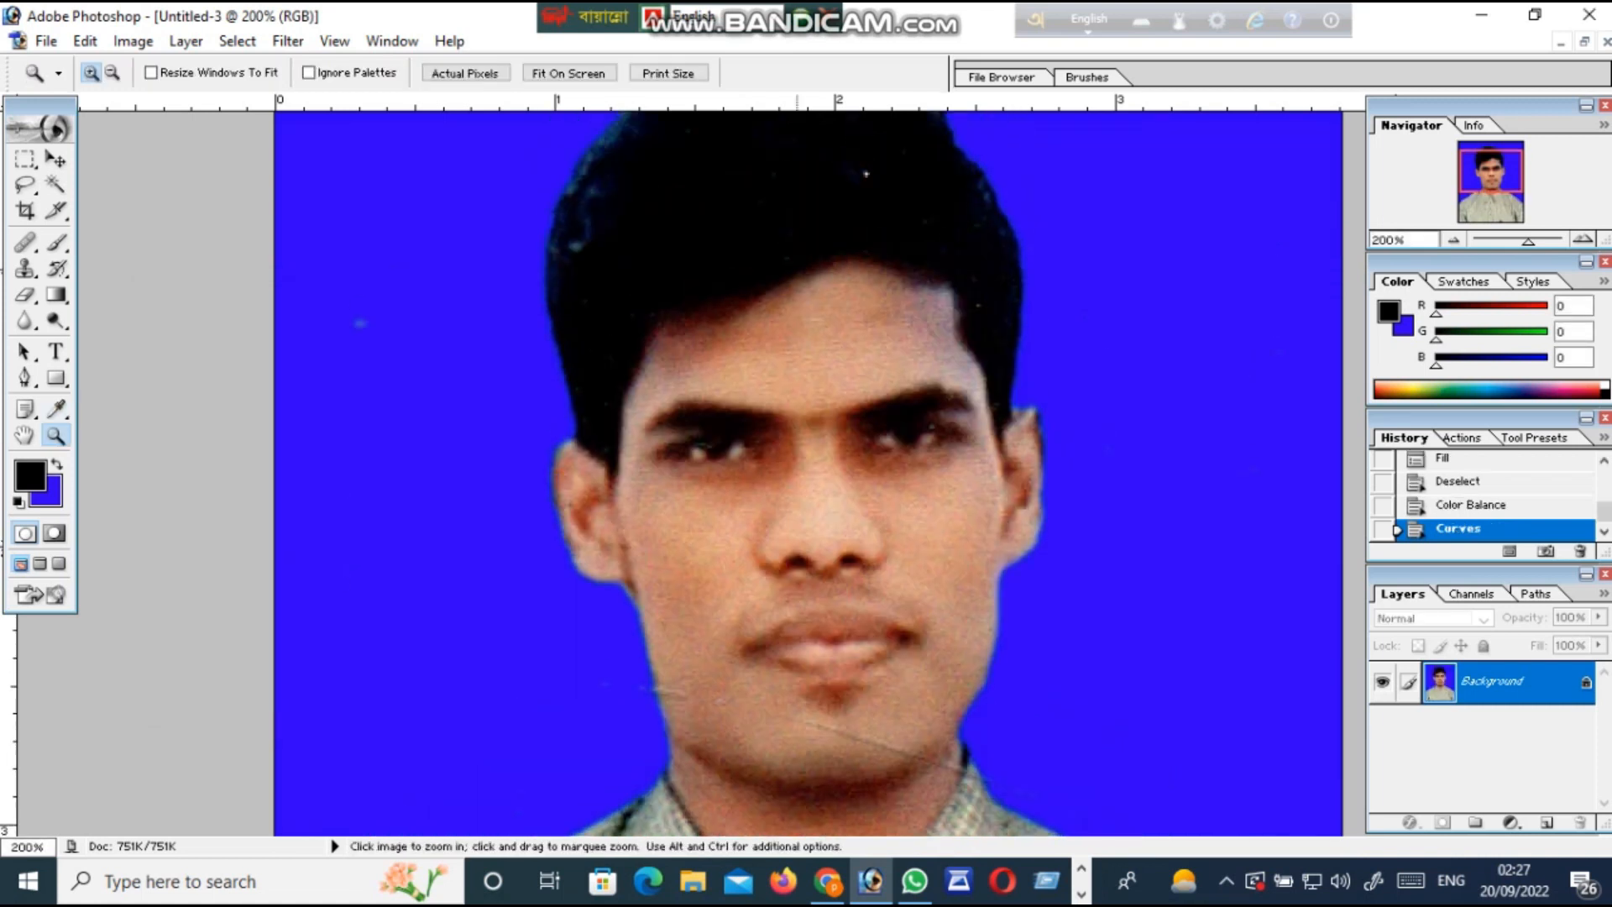
{"action": "left_click", "coordinate": [856, 639]}
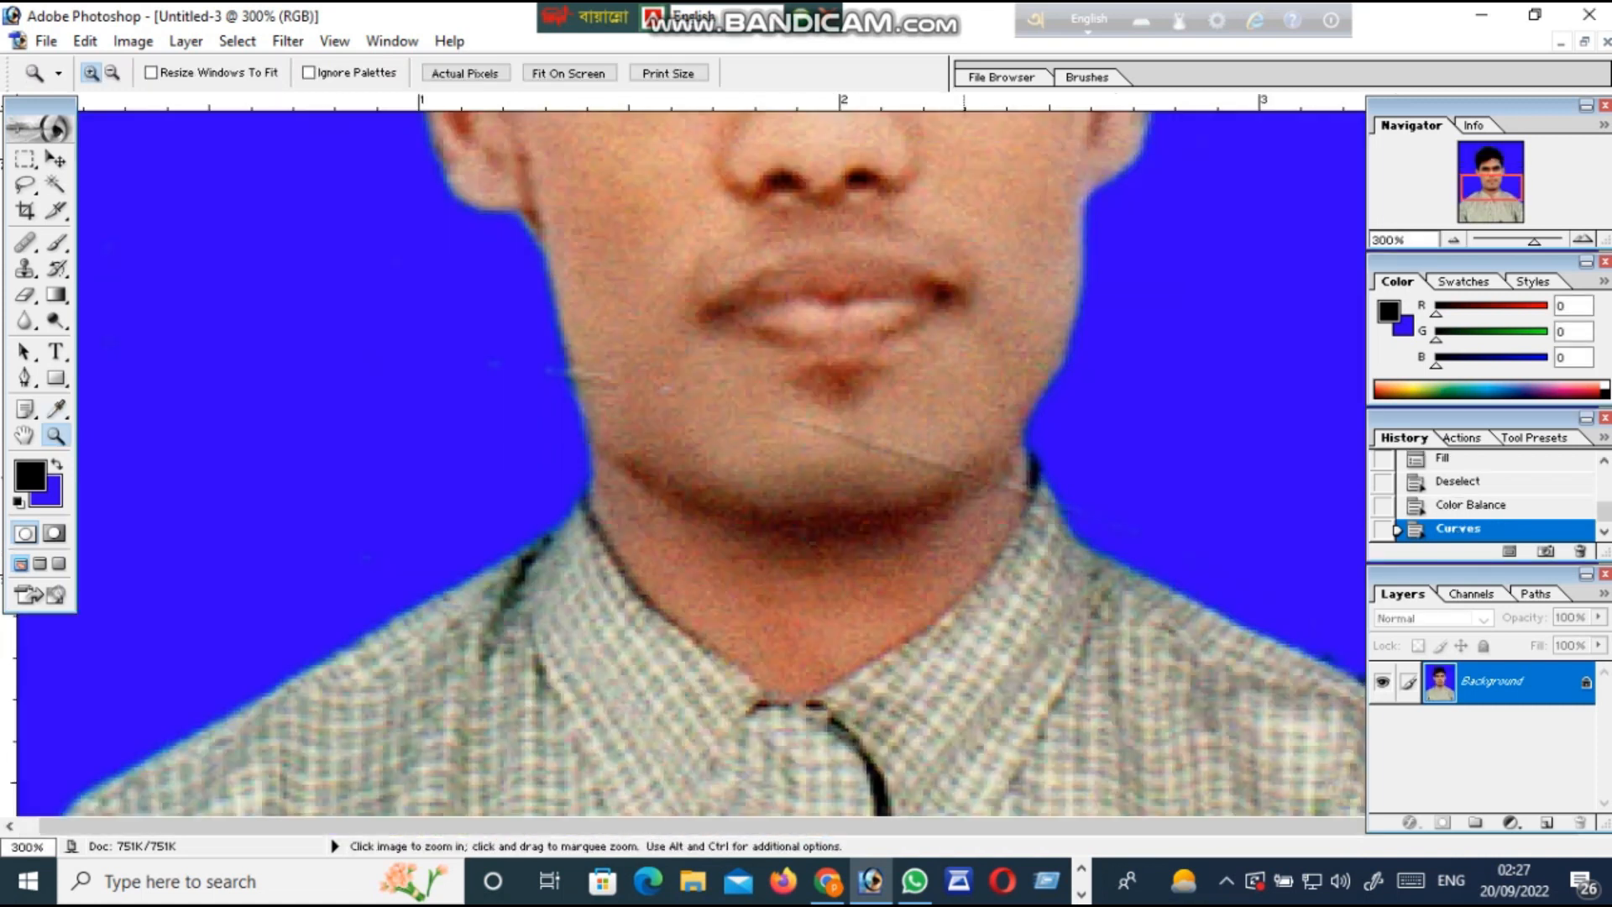
{"action": "scroll", "coordinate": [965, 532], "scroll_direction": "up", "scroll_amount": 1}
{"action": "left_click", "coordinate": [967, 532]}
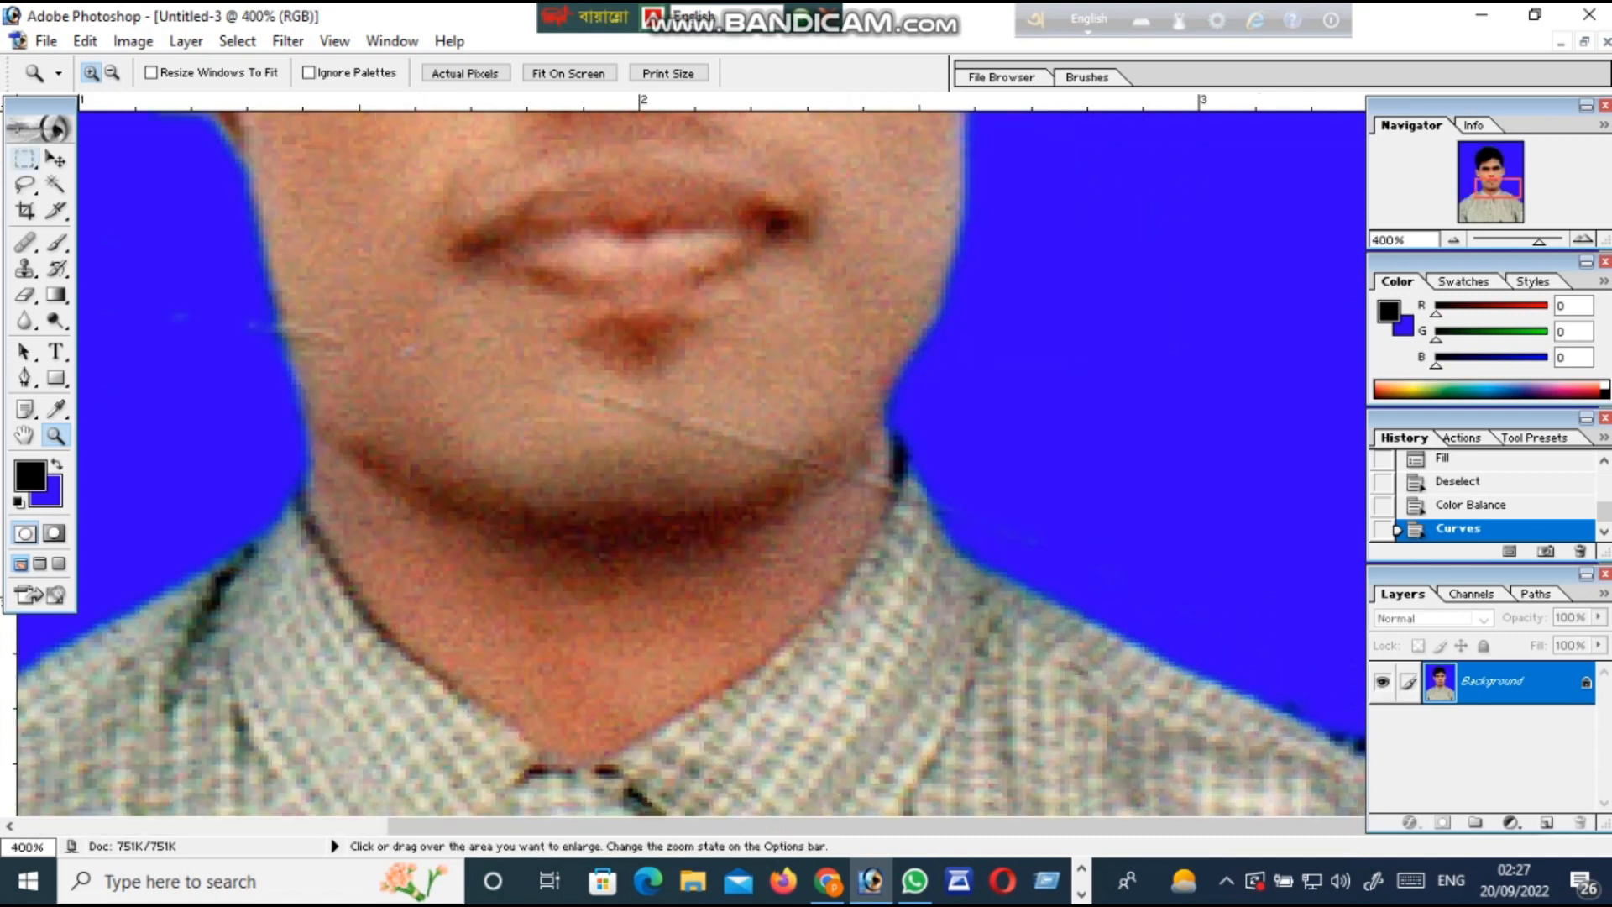
{"action": "left_click", "coordinate": [25, 242]}
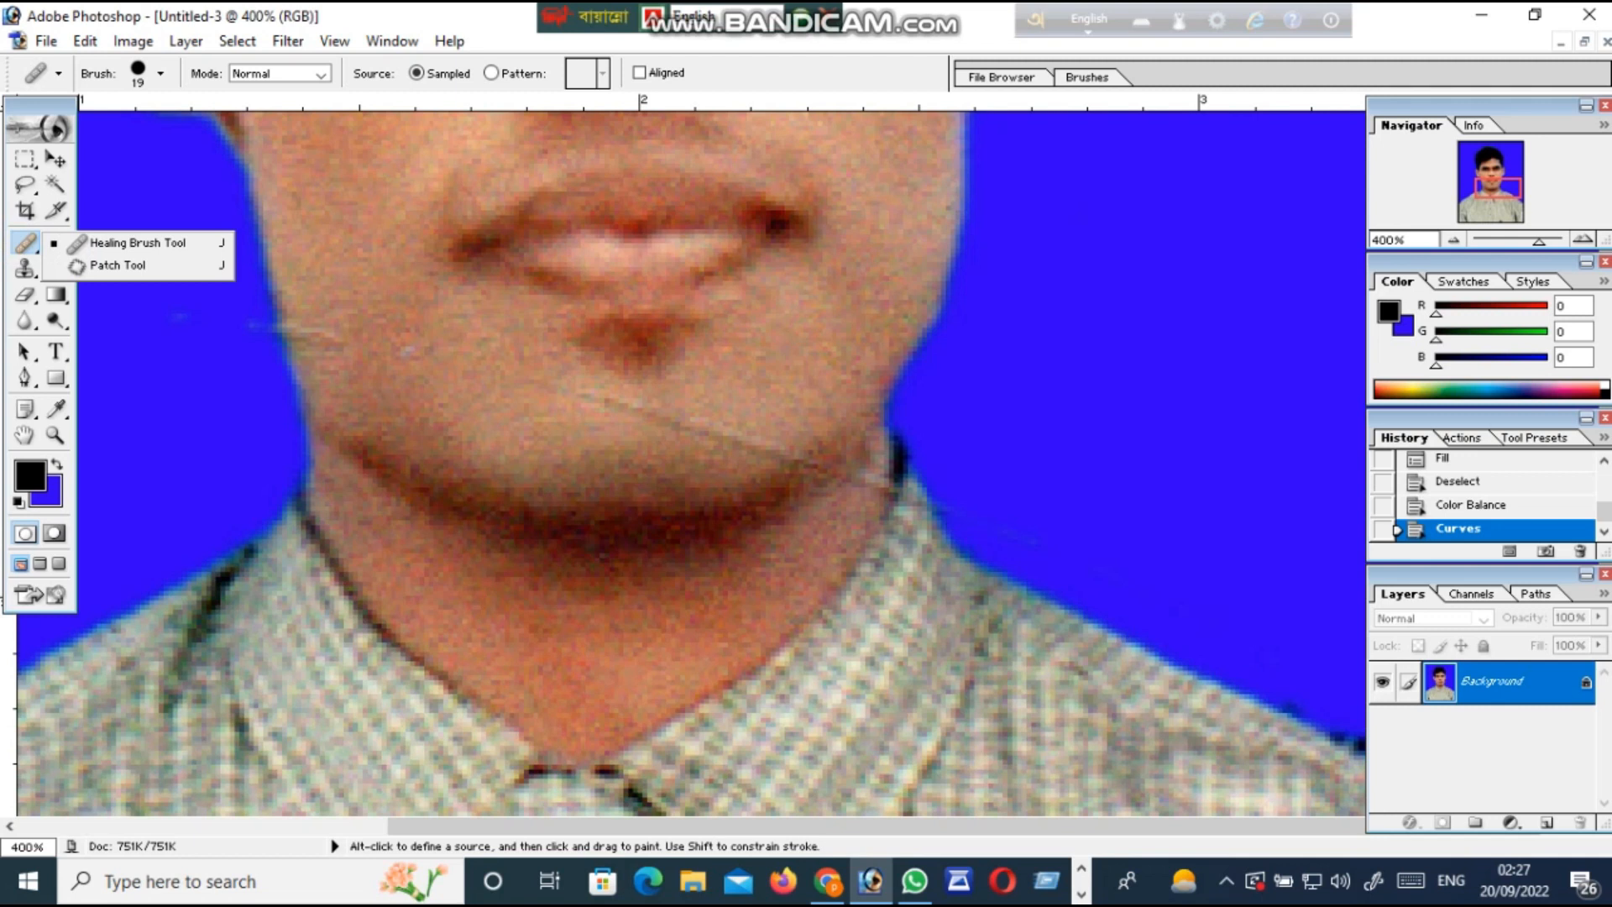
{"action": "left_click", "coordinate": [25, 242]}
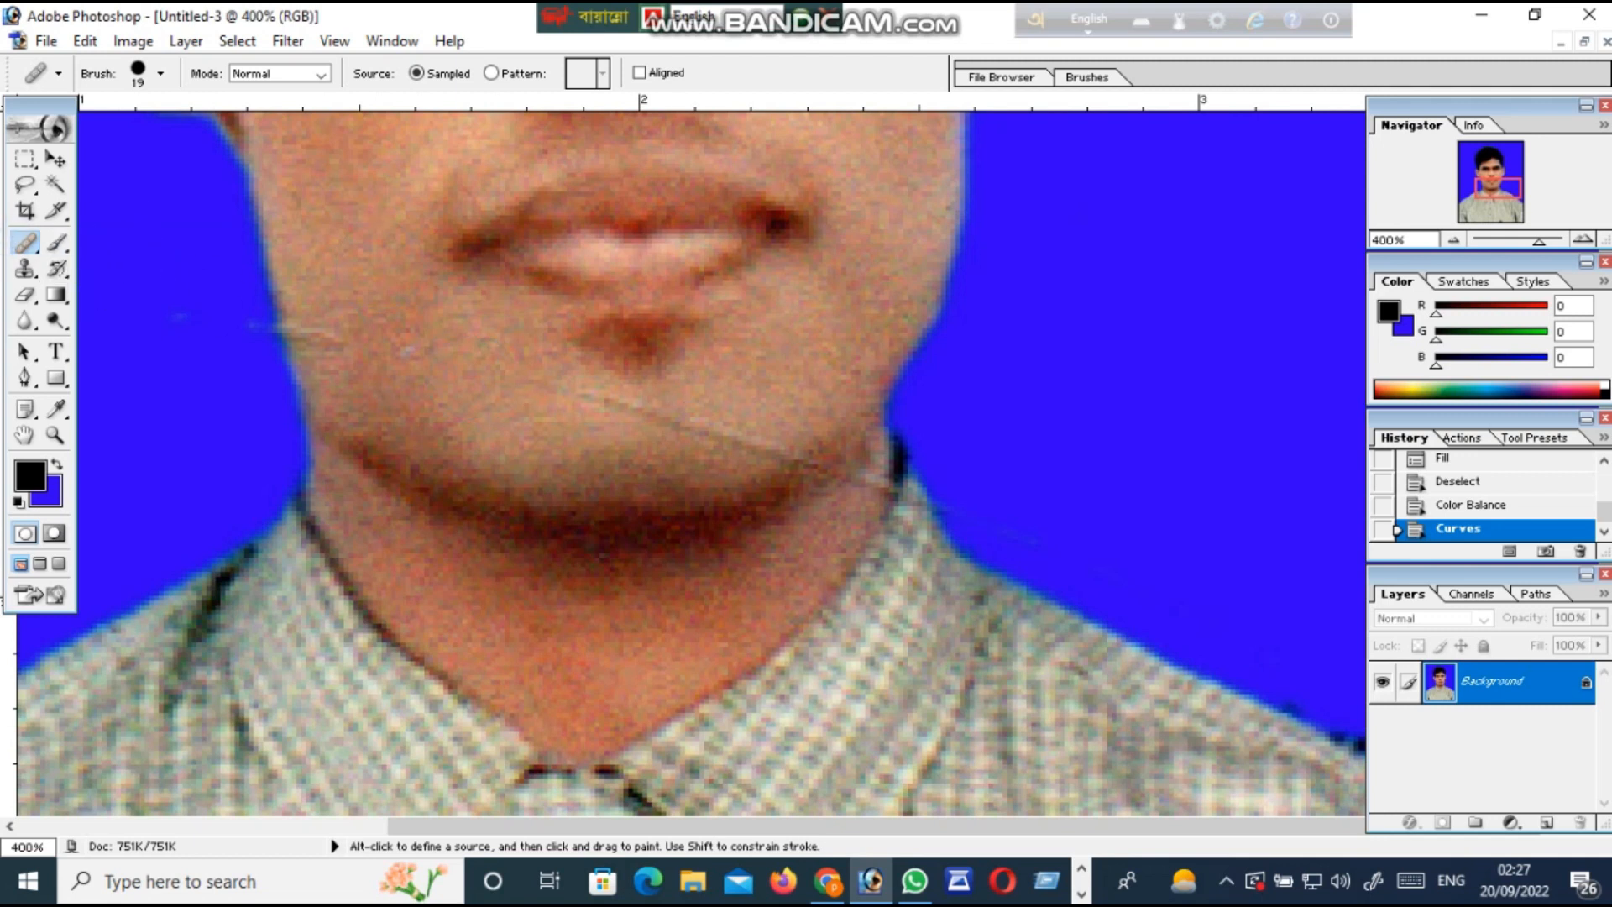
{"action": "left_click", "coordinate": [26, 243]}
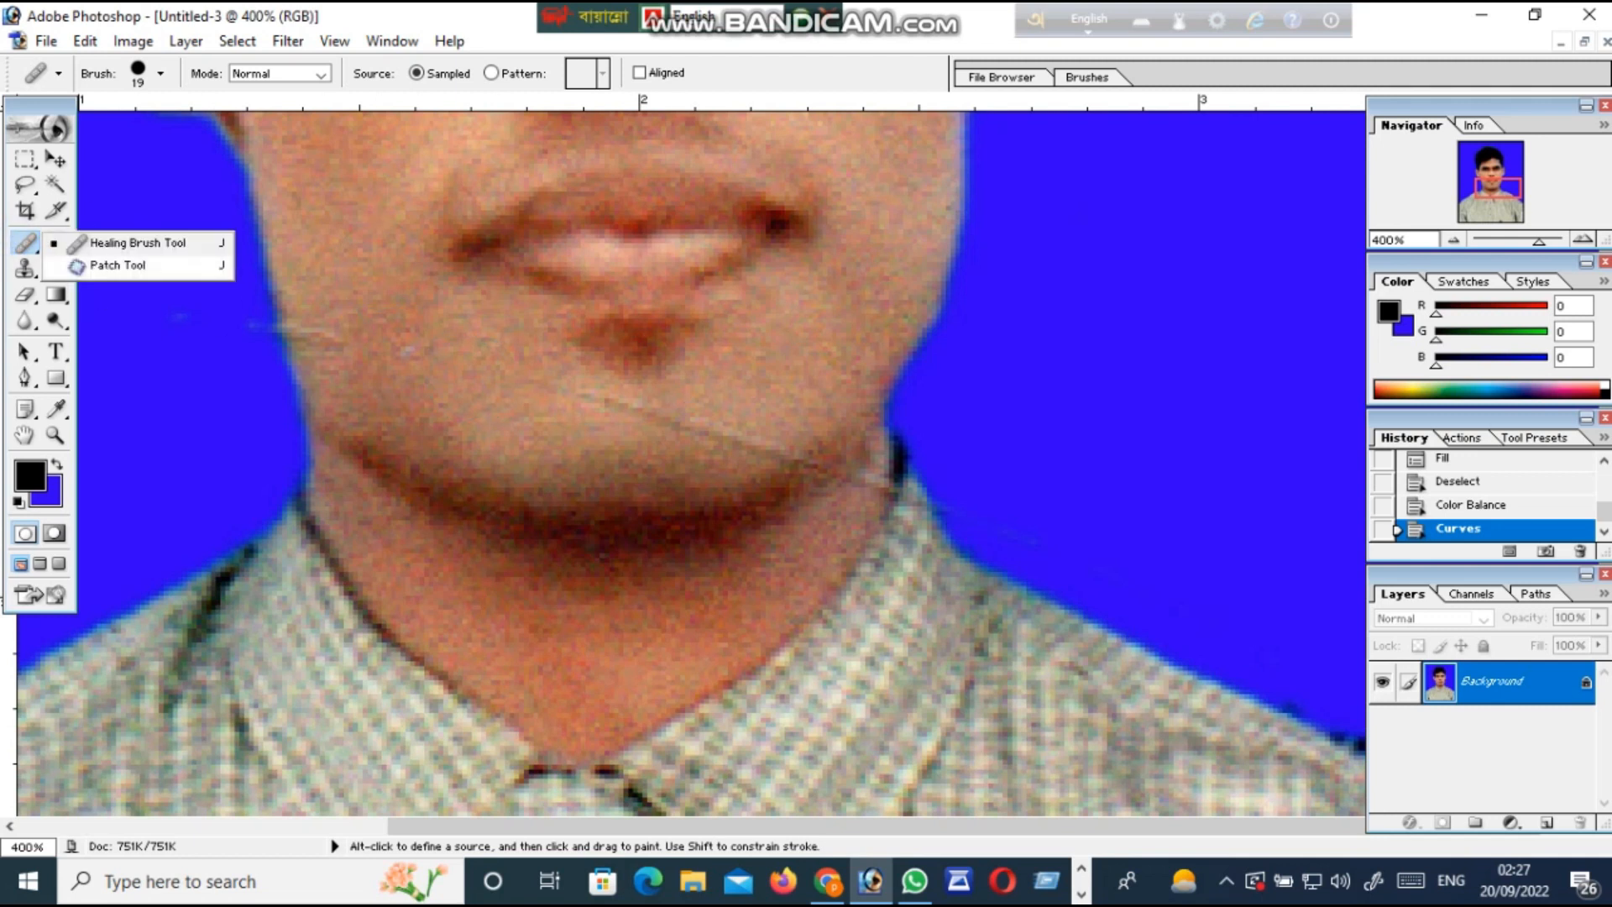
{"action": "left_click", "coordinate": [118, 265]}
{"action": "mouse_move", "coordinate": [560, 383]}
{"action": "left_mouse_down"}
{"action": "mouse_move", "coordinate": [731, 407]}
{"action": "mouse_move", "coordinate": [764, 444]}
{"action": "mouse_move", "coordinate": [709, 458]}
{"action": "mouse_move", "coordinate": [577, 404]}
{"action": "mouse_move", "coordinate": [585, 449]}
{"action": "left_mouse_up"}
{"action": "left_click", "coordinate": [707, 372]}
Step: Patch the small scratch marks on the lower cheek at the image's left with clean skin, deselecting after each patch
{"action": "mouse_move", "coordinate": [368, 343]}
{"action": "left_mouse_down"}
{"action": "mouse_move", "coordinate": [297, 347]}
{"action": "mouse_move", "coordinate": [344, 331]}
{"action": "mouse_move", "coordinate": [338, 297]}
{"action": "left_mouse_up"}
{"action": "left_click", "coordinate": [457, 342]}
{"action": "mouse_move", "coordinate": [461, 353]}
{"action": "left_mouse_down"}
{"action": "mouse_move", "coordinate": [349, 365]}
{"action": "mouse_move", "coordinate": [380, 304]}
{"action": "mouse_move", "coordinate": [422, 402]}
{"action": "left_mouse_up"}
{"action": "left_click", "coordinate": [550, 396]}
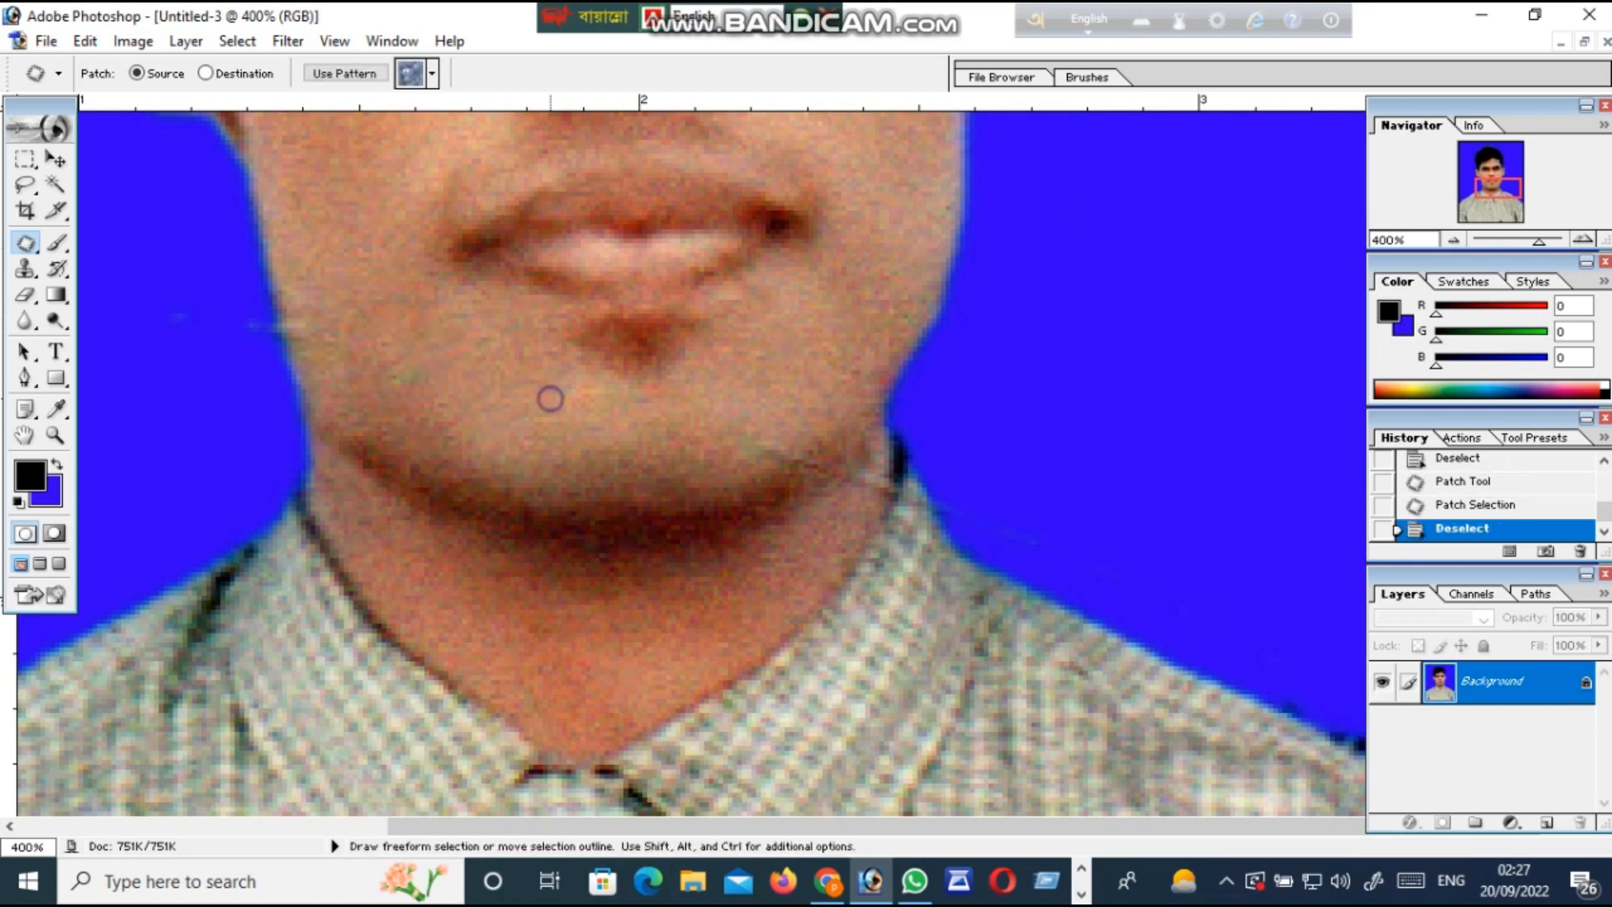
Step: Patch the remaining piece of scratch along the jaw at the image's right and deselect it
{"action": "mouse_move", "coordinate": [806, 437]}
{"action": "left_mouse_down"}
{"action": "mouse_move", "coordinate": [758, 474]}
{"action": "mouse_move", "coordinate": [753, 414]}
{"action": "mouse_move", "coordinate": [774, 411]}
{"action": "mouse_move", "coordinate": [803, 441]}
{"action": "mouse_move", "coordinate": [649, 416]}
{"action": "left_mouse_up"}
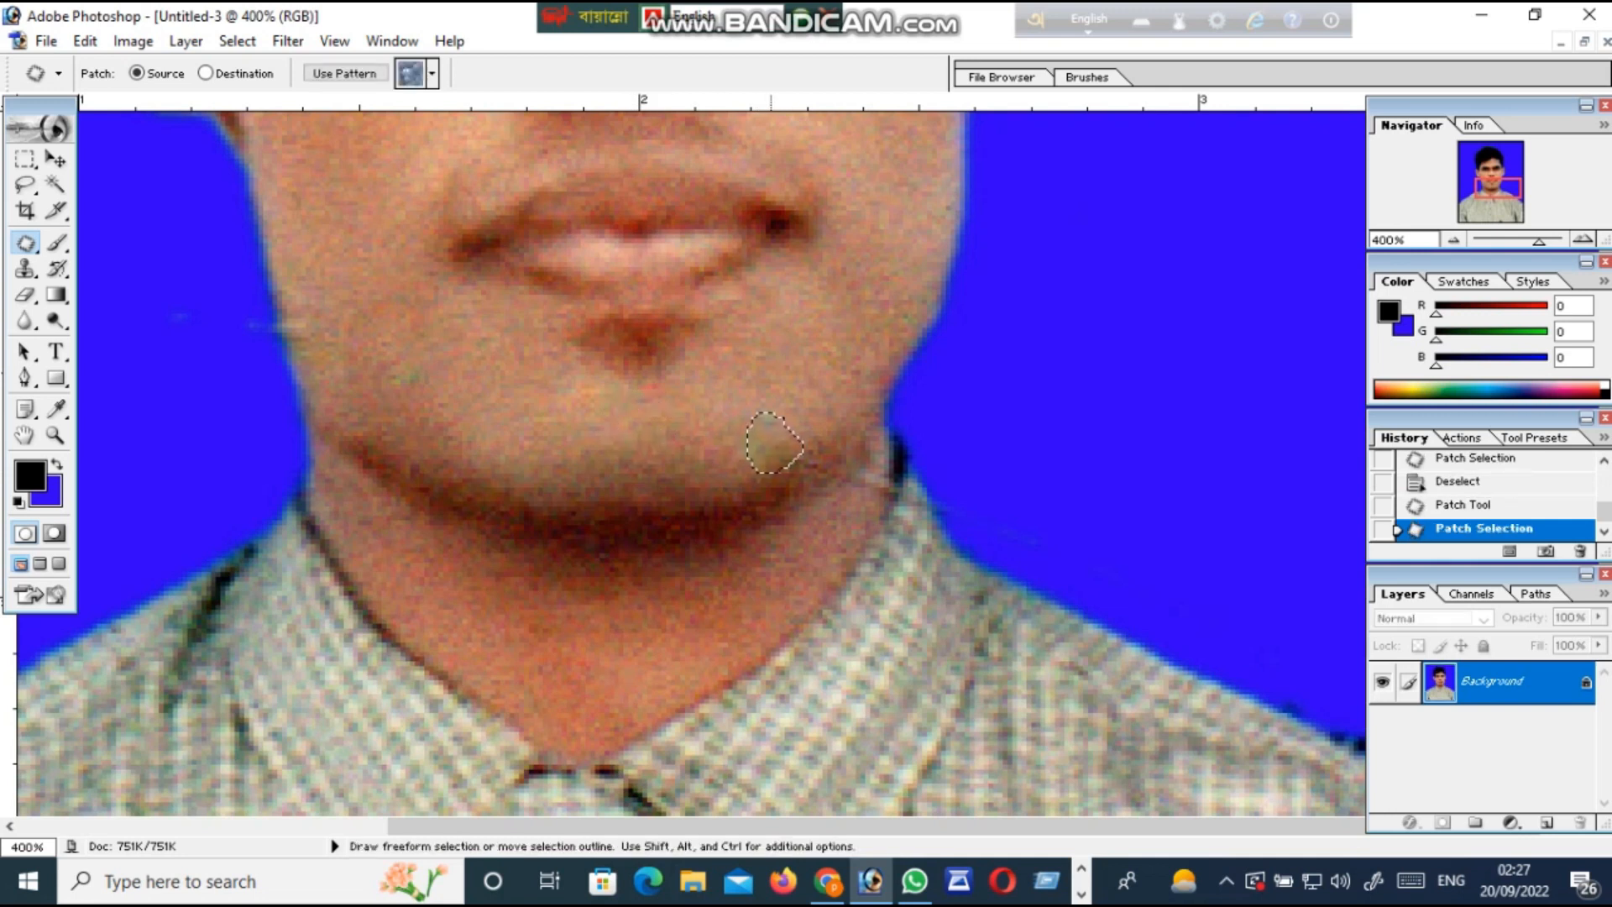
{"action": "left_click", "coordinate": [538, 310]}
{"action": "scroll", "coordinate": [538, 310], "scroll_direction": "up", "scroll_amount": 3}
{"action": "scroll", "coordinate": [554, 453], "scroll_direction": "up", "scroll_amount": 5}
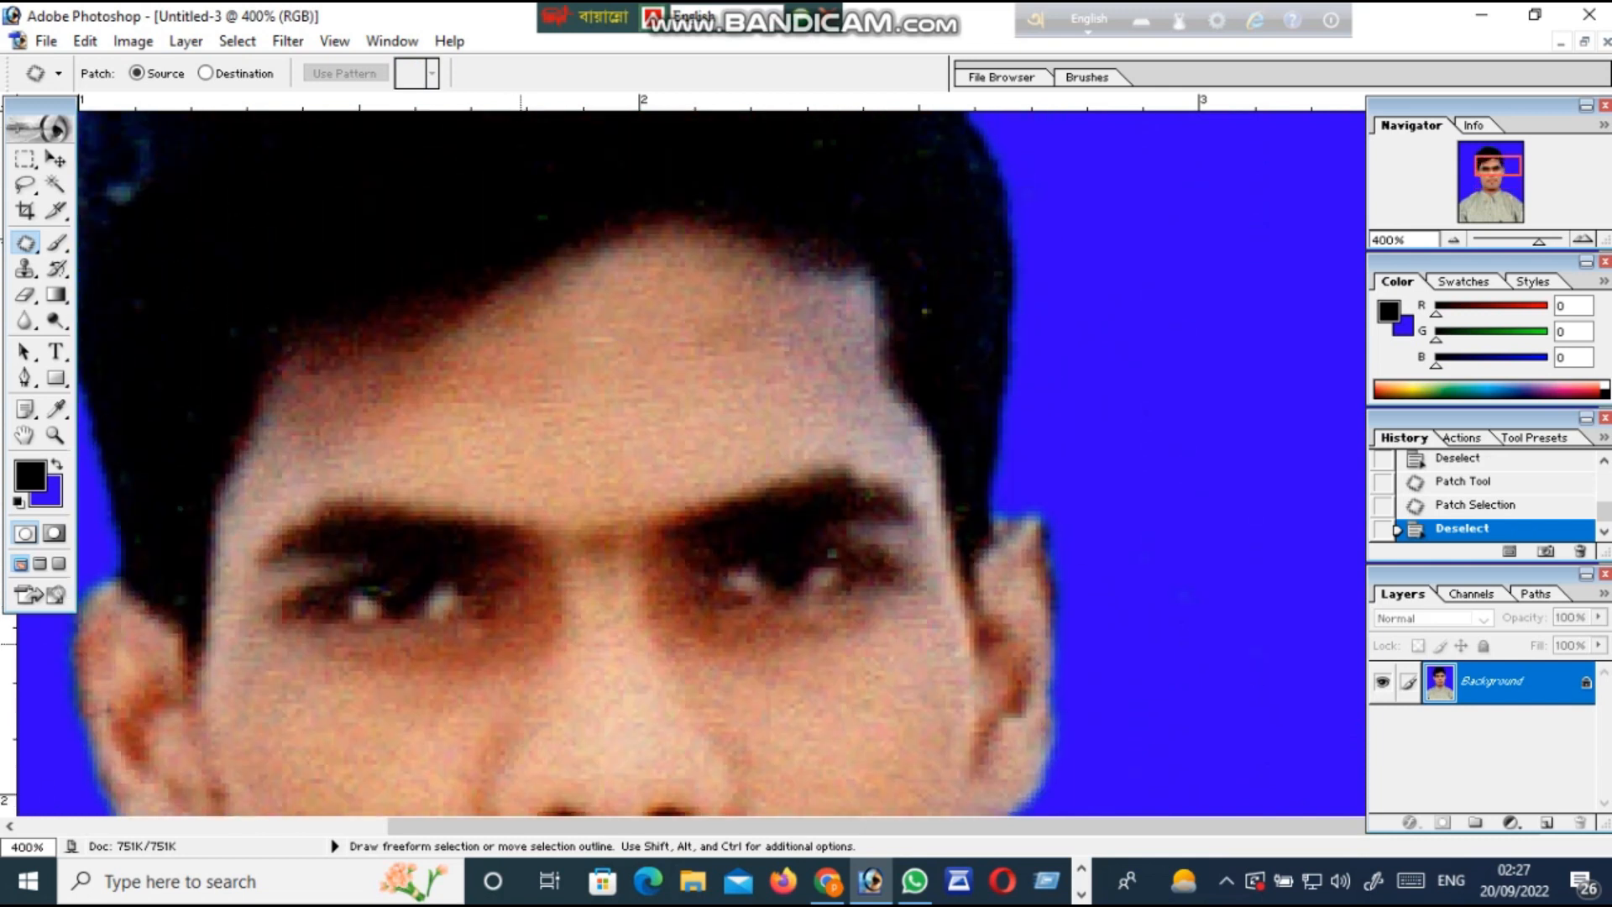
Step: Fit the whole portrait on screen and examine the retouched photo at several zoom levels
{"action": "key", "text": "z"}
{"action": "right_click", "coordinate": [433, 432]}
{"action": "left_click", "coordinate": [507, 440]}
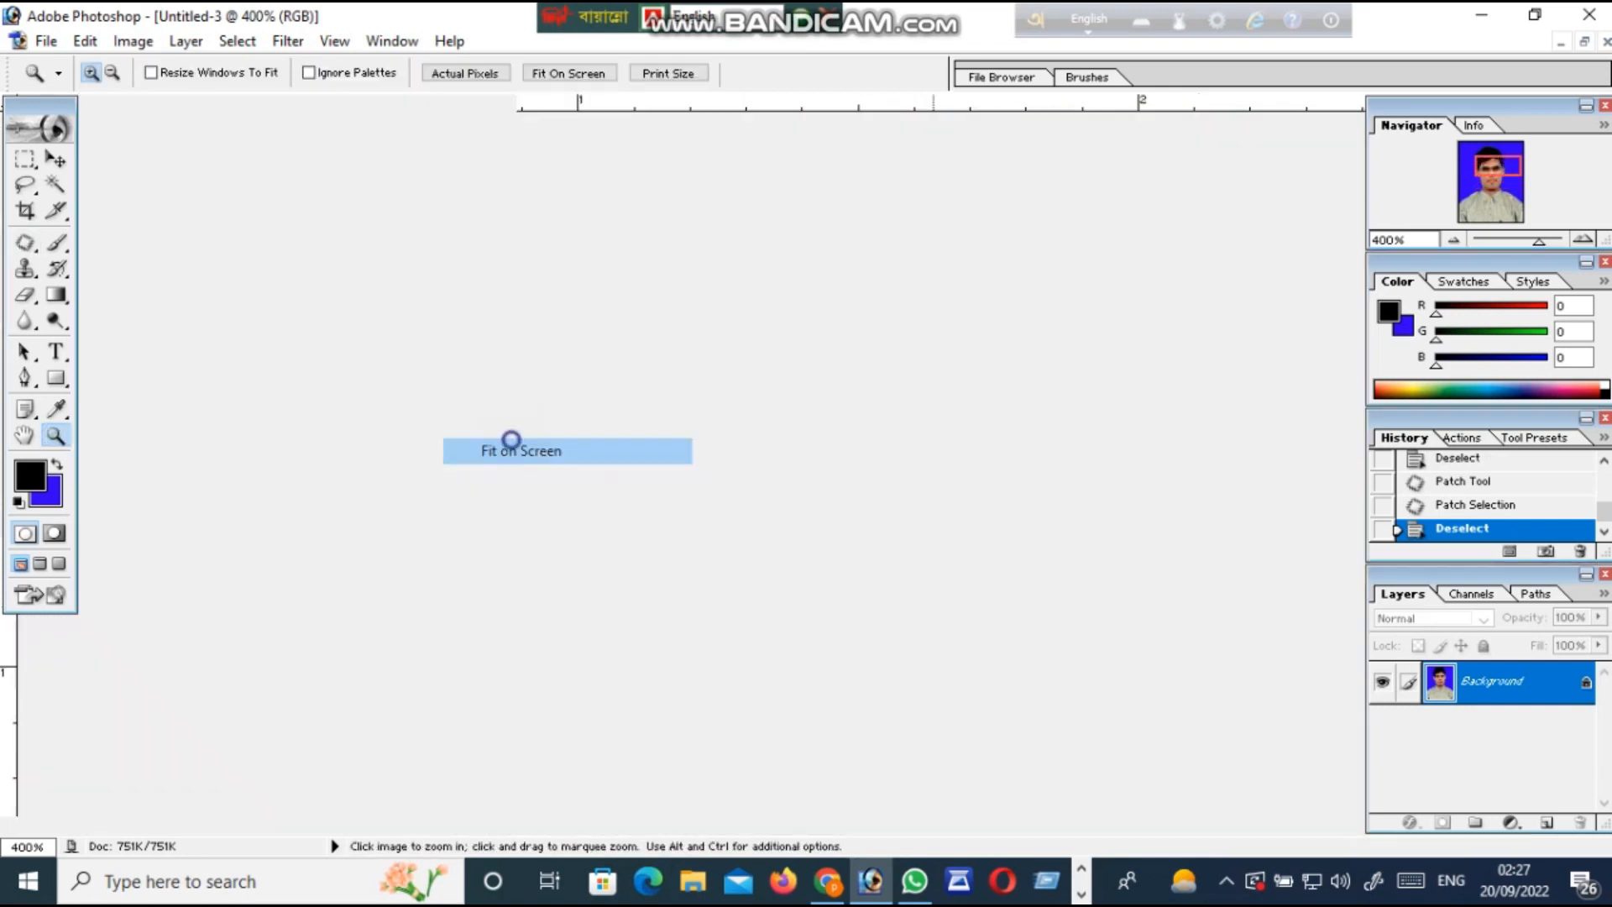
{"action": "scroll", "coordinate": [510, 441], "scroll_direction": "up", "scroll_amount": 4}
{"action": "scroll", "coordinate": [511, 442], "scroll_direction": "down", "scroll_amount": 4}
{"action": "scroll", "coordinate": [512, 442], "scroll_direction": "up", "scroll_amount": 3}
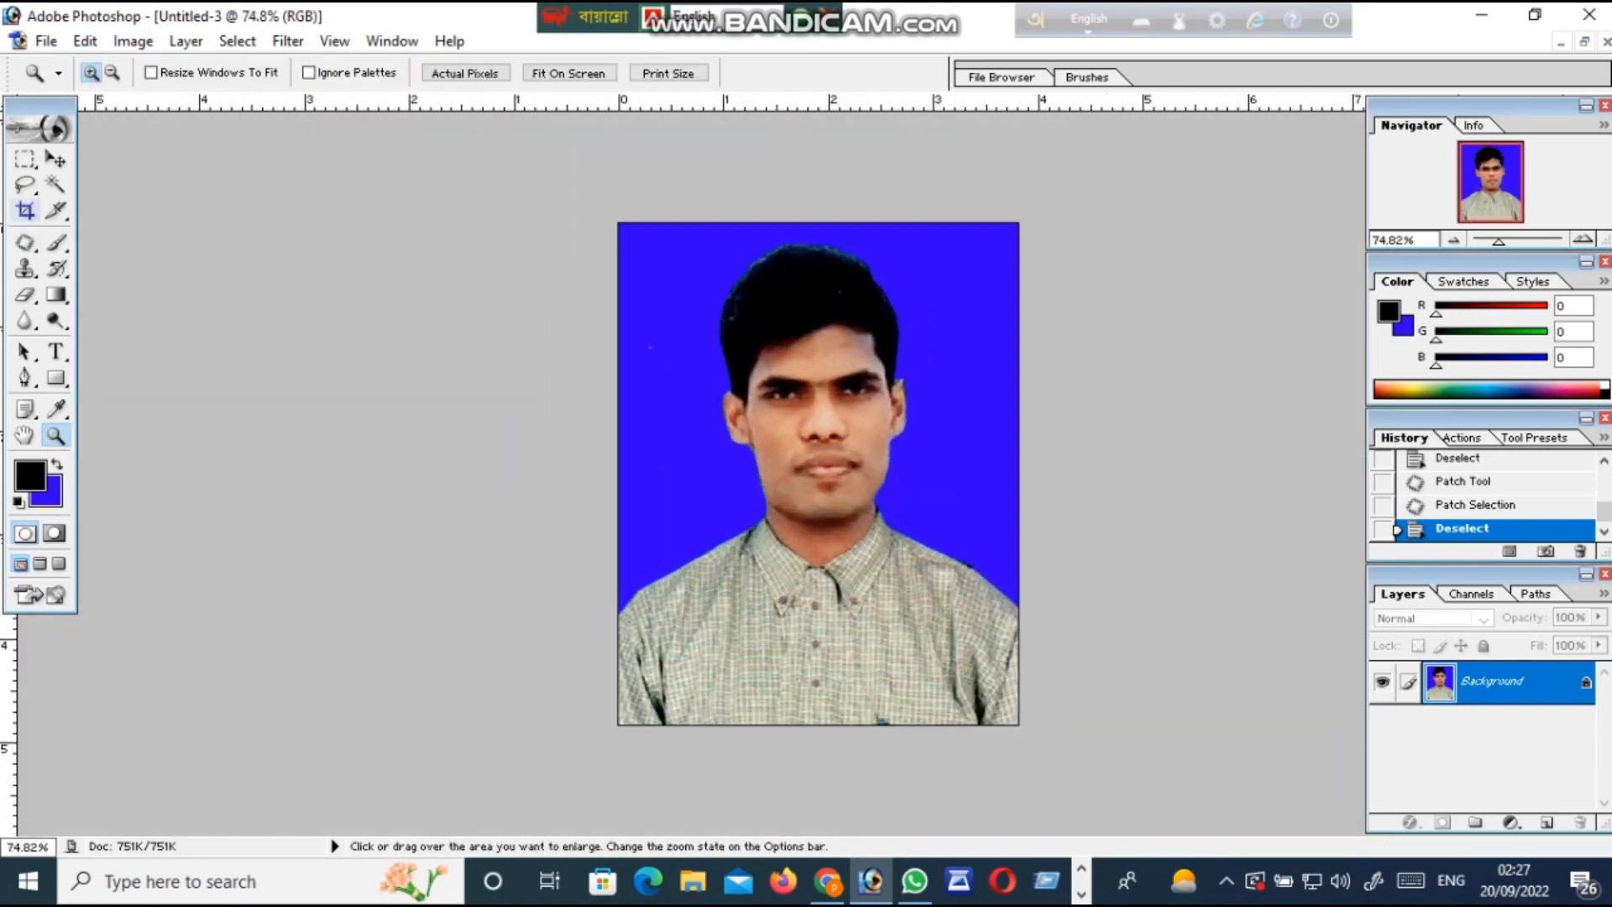
{"action": "scroll", "coordinate": [531, 442], "scroll_direction": "down", "scroll_amount": 2}
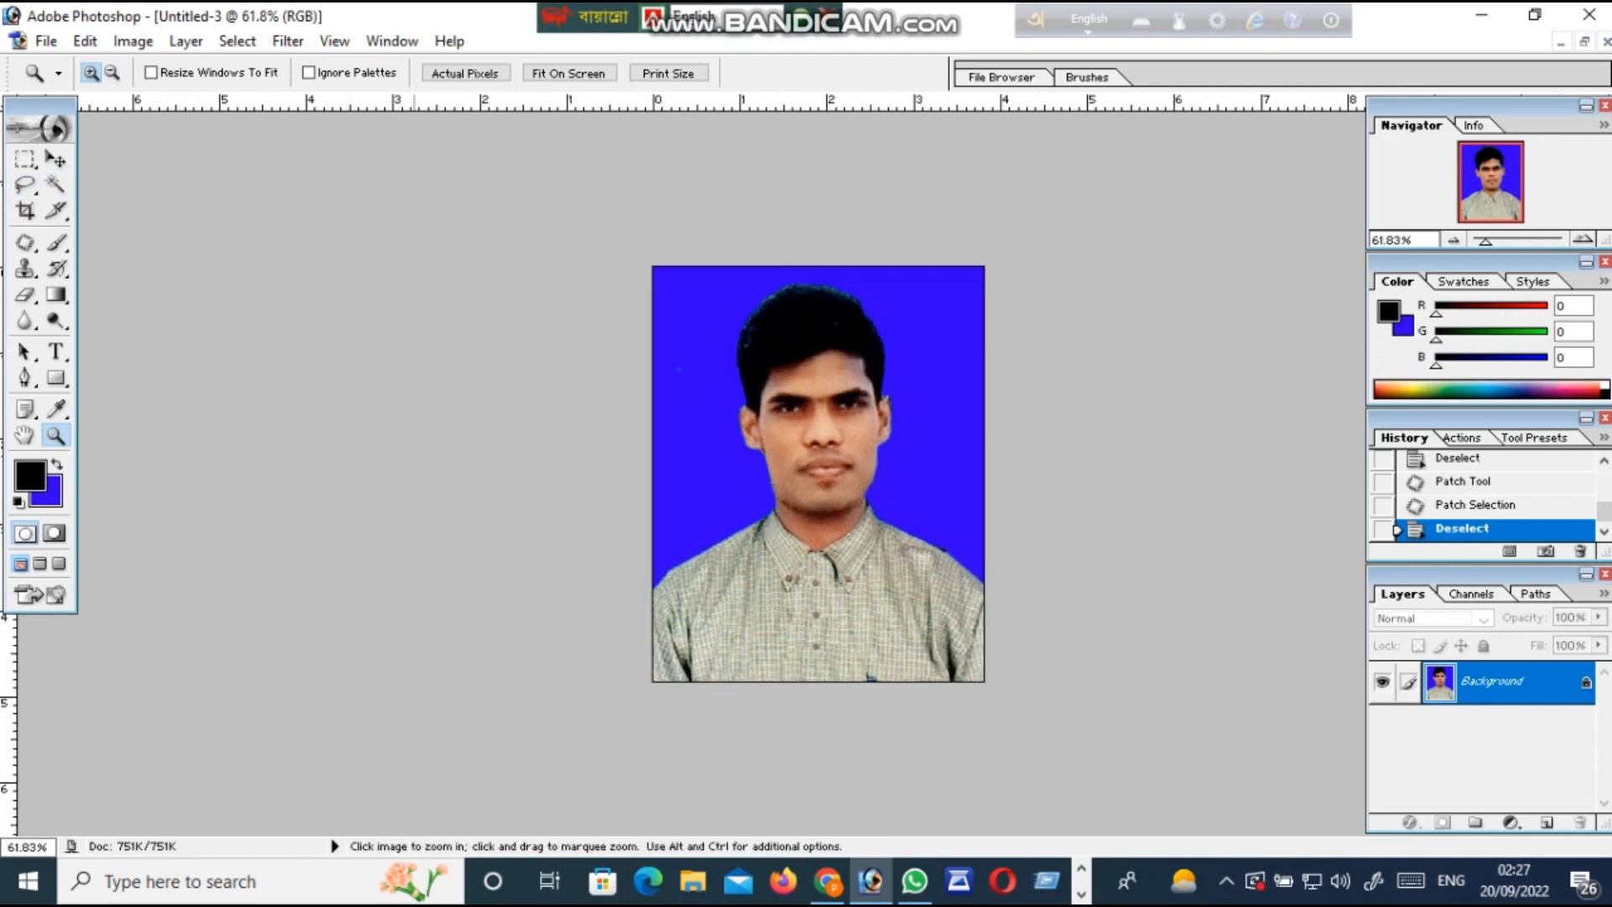
{"action": "left_click", "coordinate": [25, 211]}
{"action": "scroll", "coordinate": [965, 403], "scroll_direction": "down", "scroll_amount": 5}
{"action": "scroll", "coordinate": [966, 403], "scroll_direction": "up", "scroll_amount": 3}
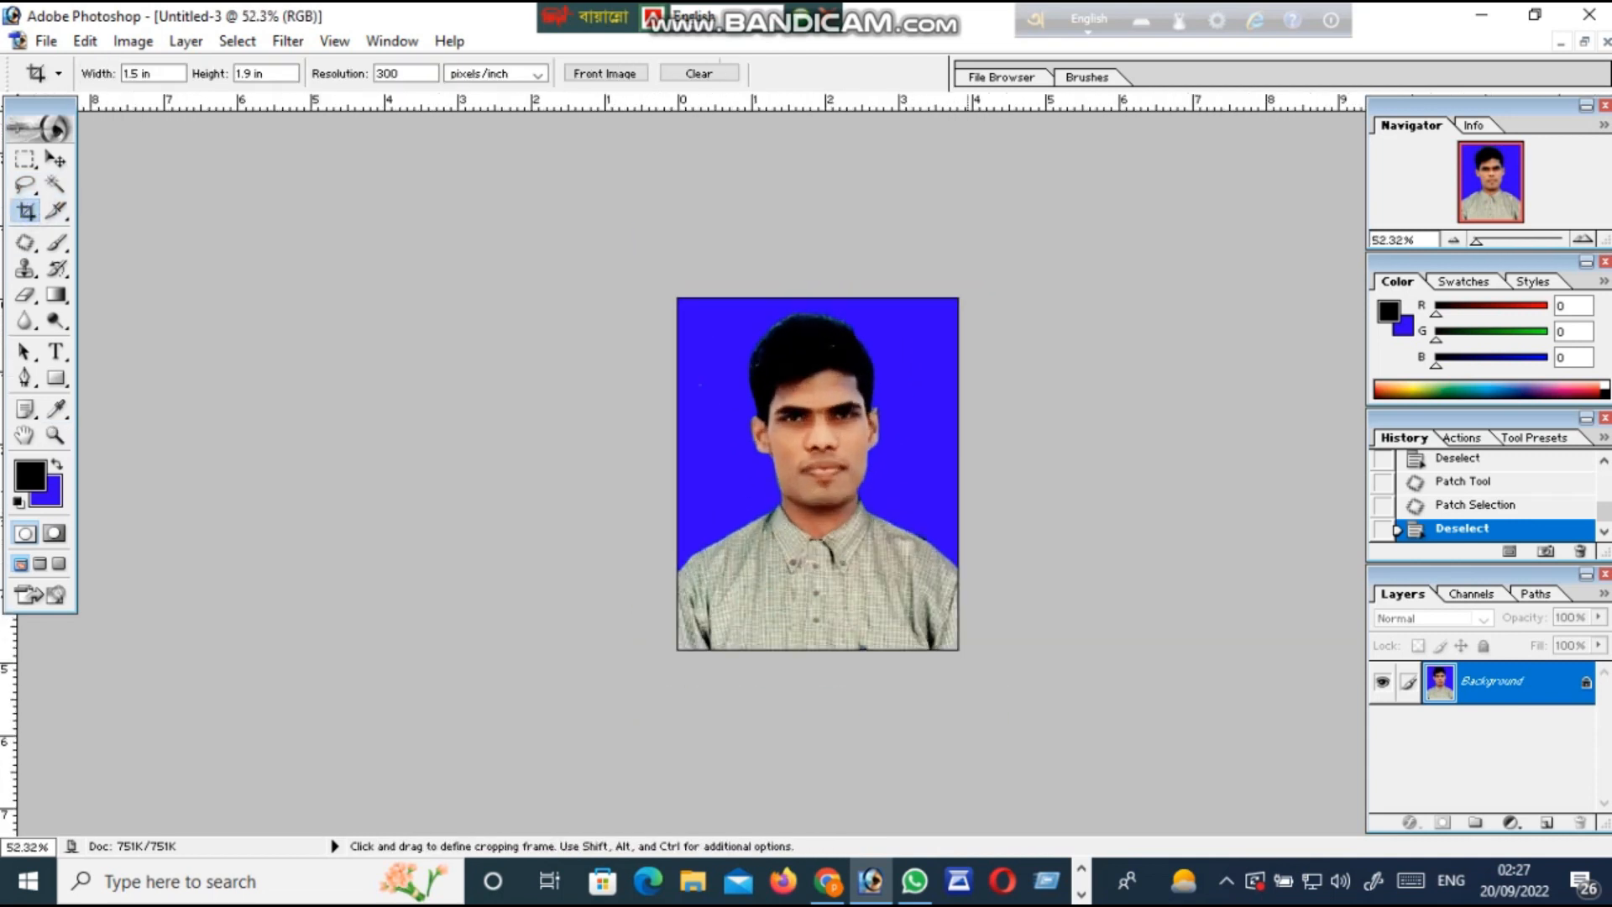
{"action": "scroll", "coordinate": [965, 403], "scroll_direction": "down", "scroll_amount": 1}
{"action": "scroll", "coordinate": [966, 403], "scroll_direction": "up", "scroll_amount": 2}
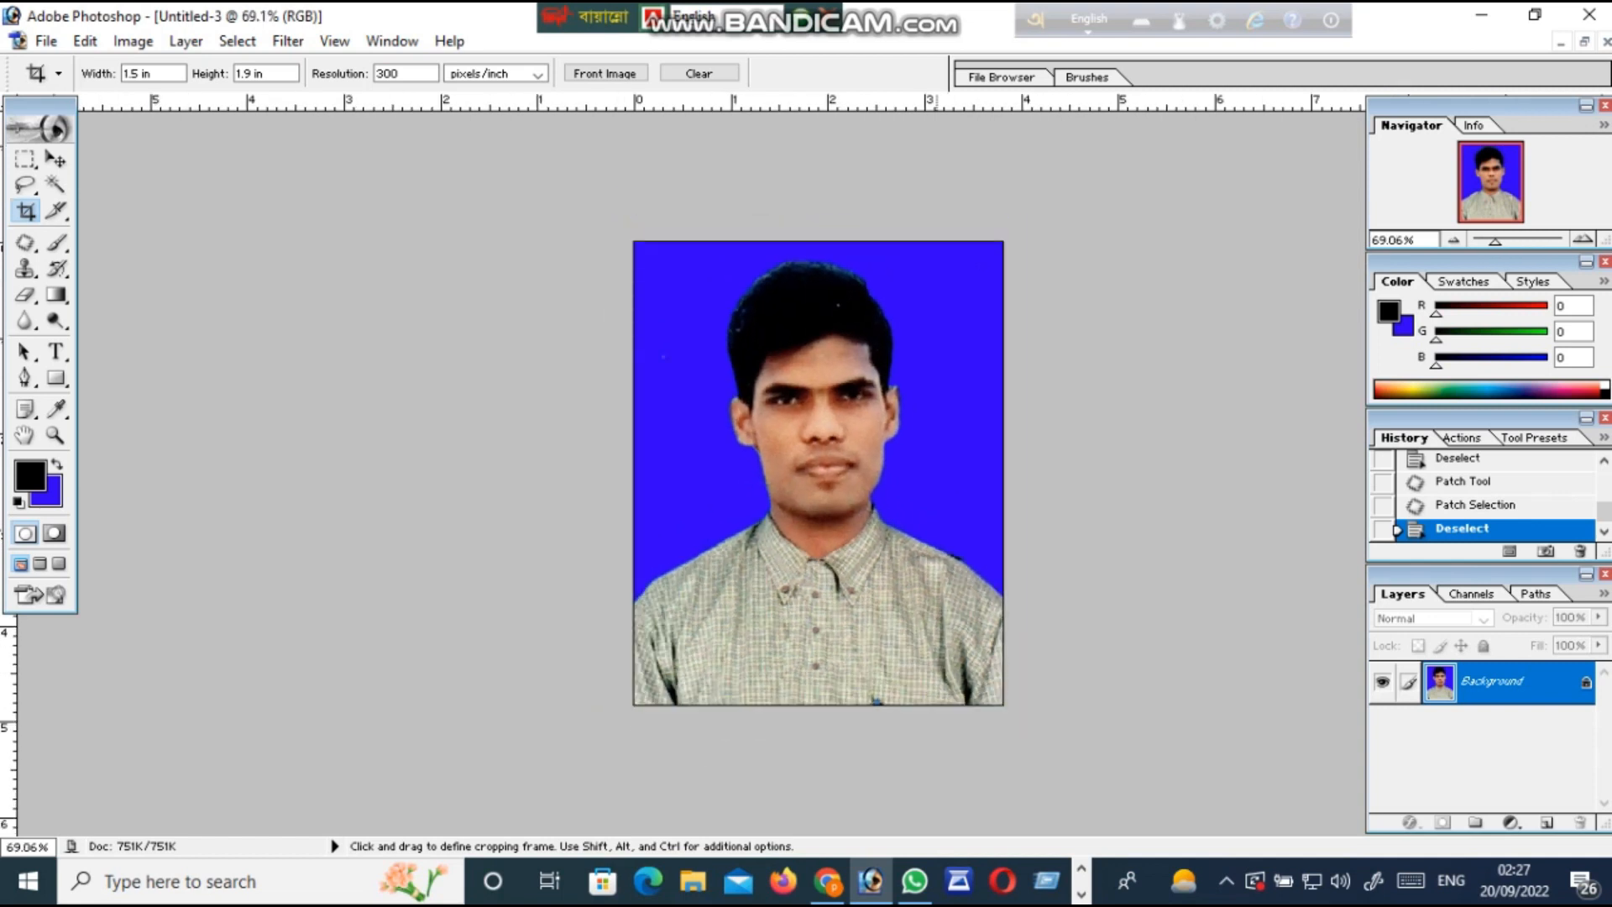
{"action": "scroll", "coordinate": [936, 403], "scroll_direction": "down", "scroll_amount": 2}
{"action": "scroll", "coordinate": [936, 403], "scroll_direction": "up", "scroll_amount": 3}
{"action": "scroll", "coordinate": [937, 403], "scroll_direction": "down", "scroll_amount": 1}
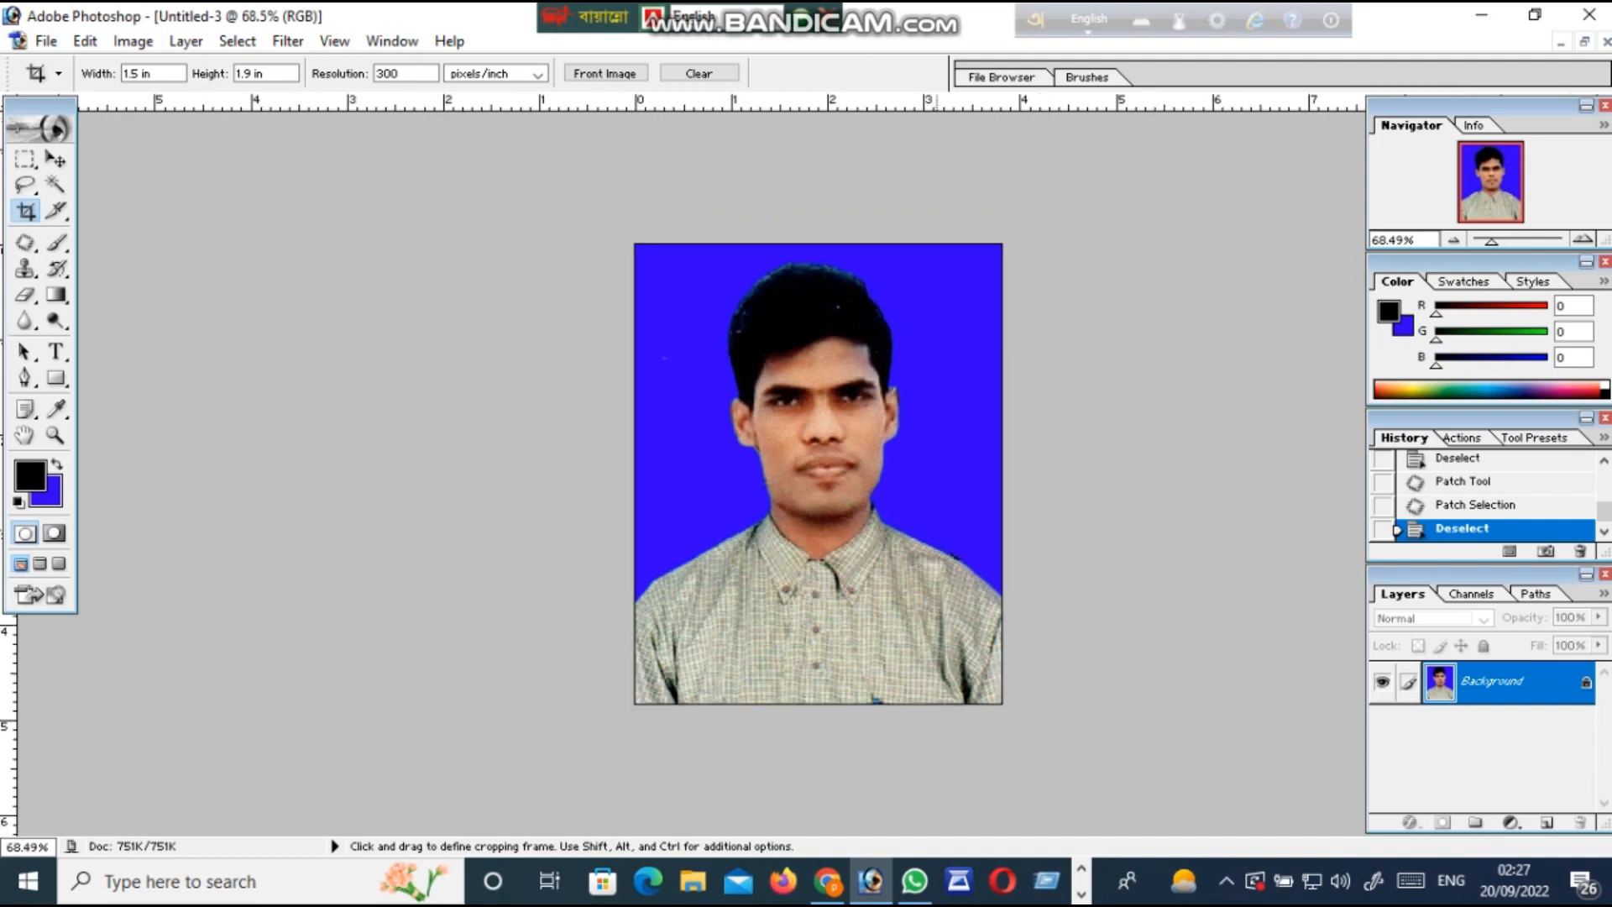
{"action": "scroll", "coordinate": [818, 475], "scroll_direction": "down", "scroll_amount": 1}
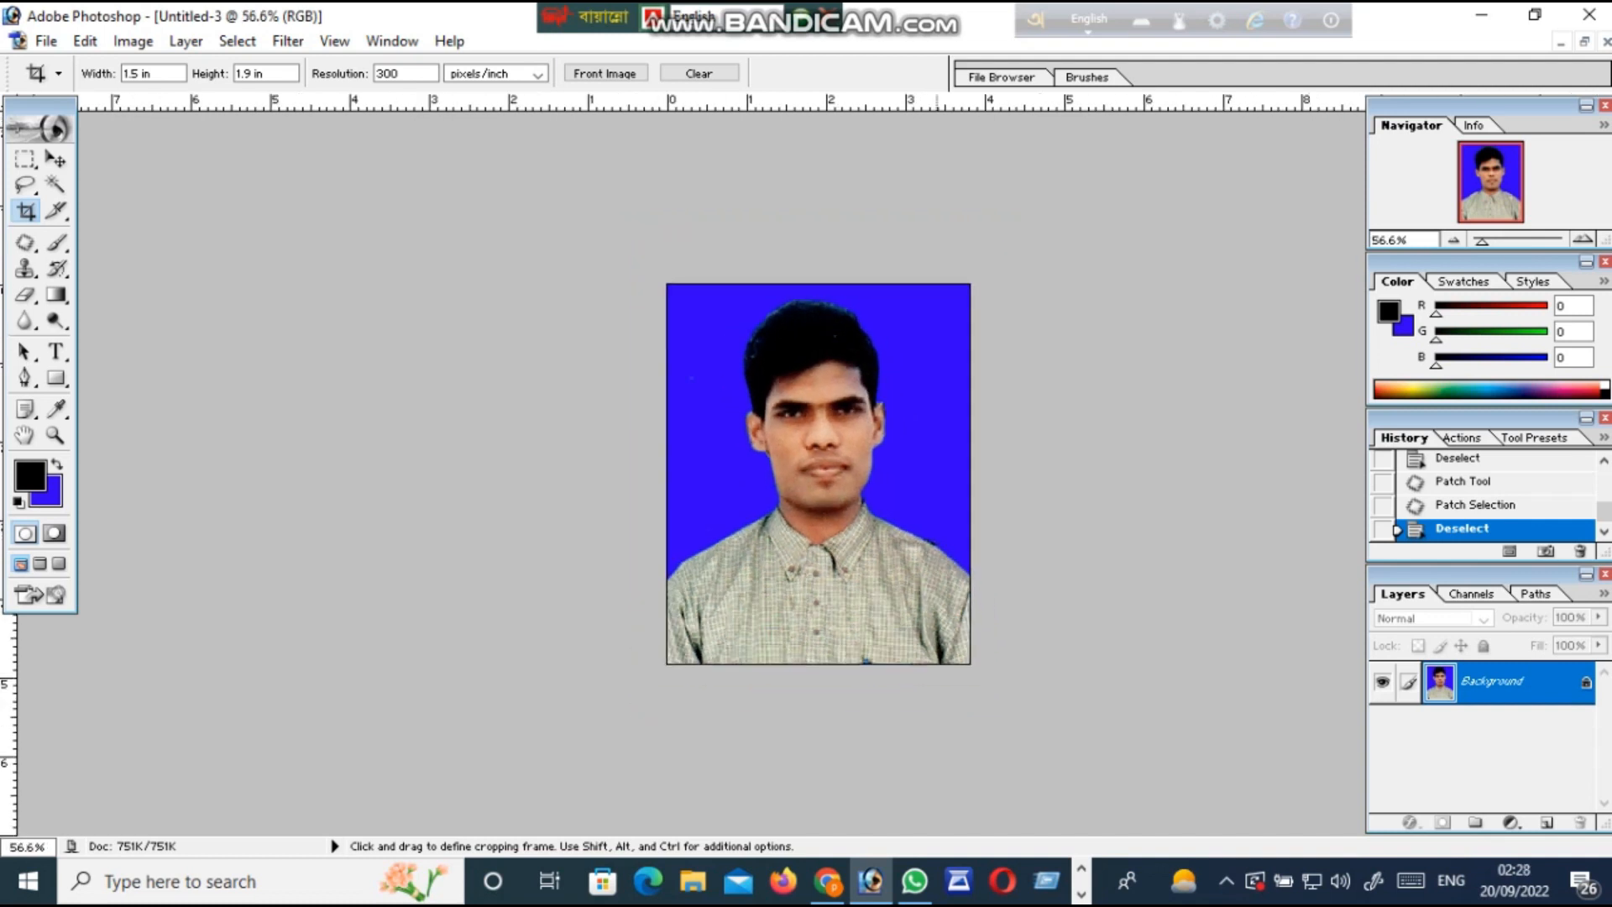
{"action": "scroll", "coordinate": [818, 474], "scroll_direction": "up", "scroll_amount": 1}
{"action": "scroll", "coordinate": [819, 474], "scroll_direction": "down", "scroll_amount": 2}
{"action": "scroll", "coordinate": [819, 475], "scroll_direction": "up", "scroll_amount": 4}
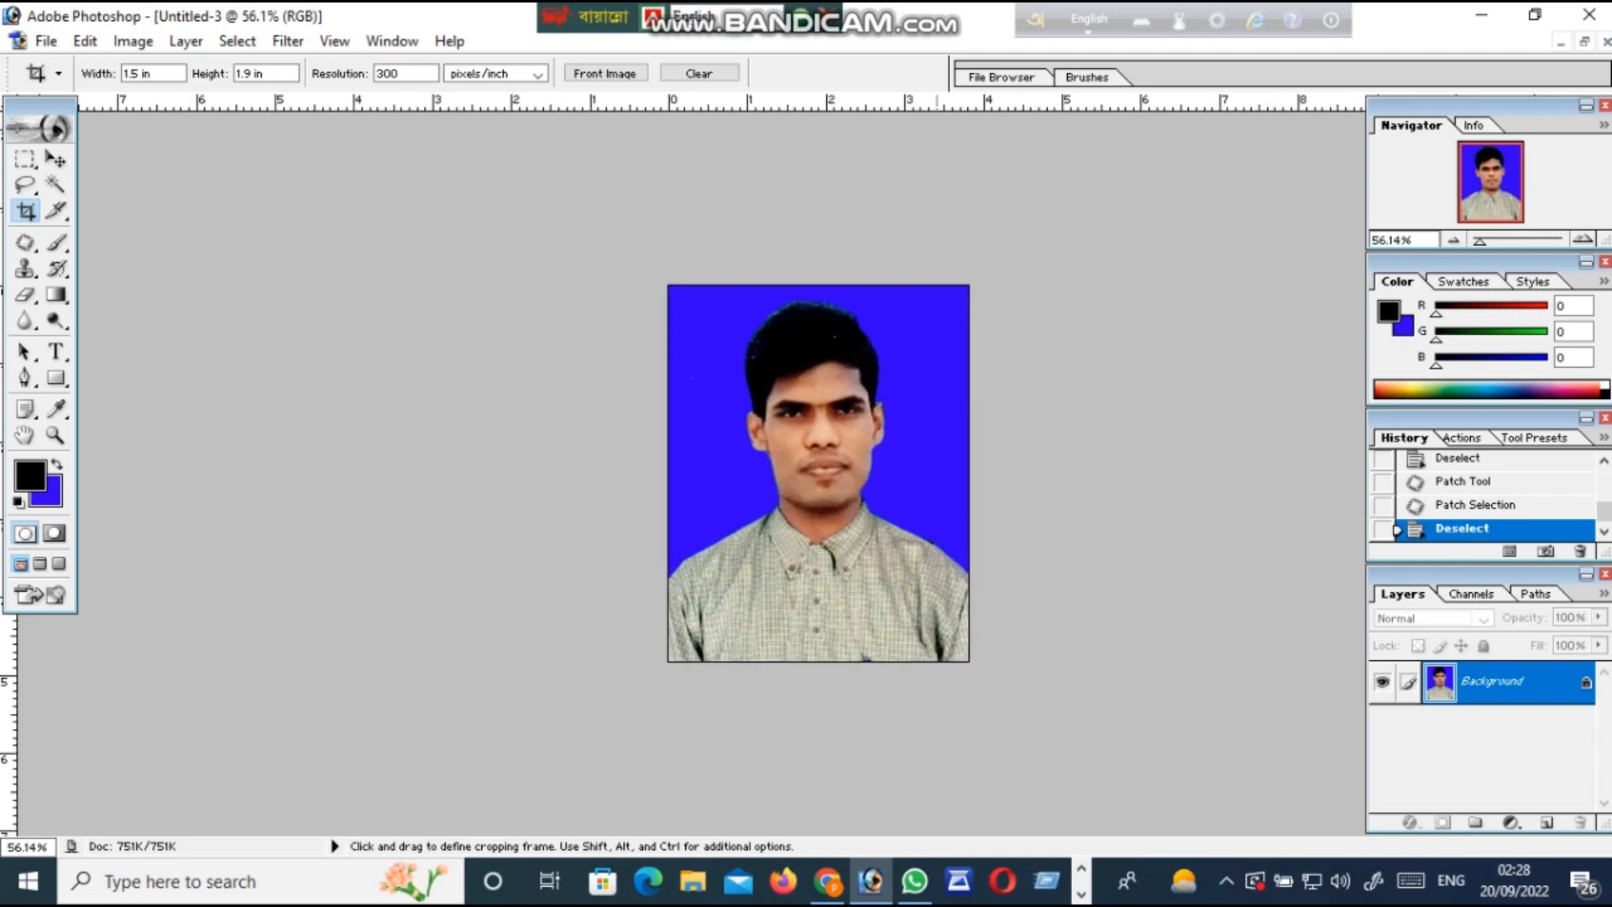
{"action": "scroll", "coordinate": [819, 474], "scroll_direction": "down", "scroll_amount": 3}
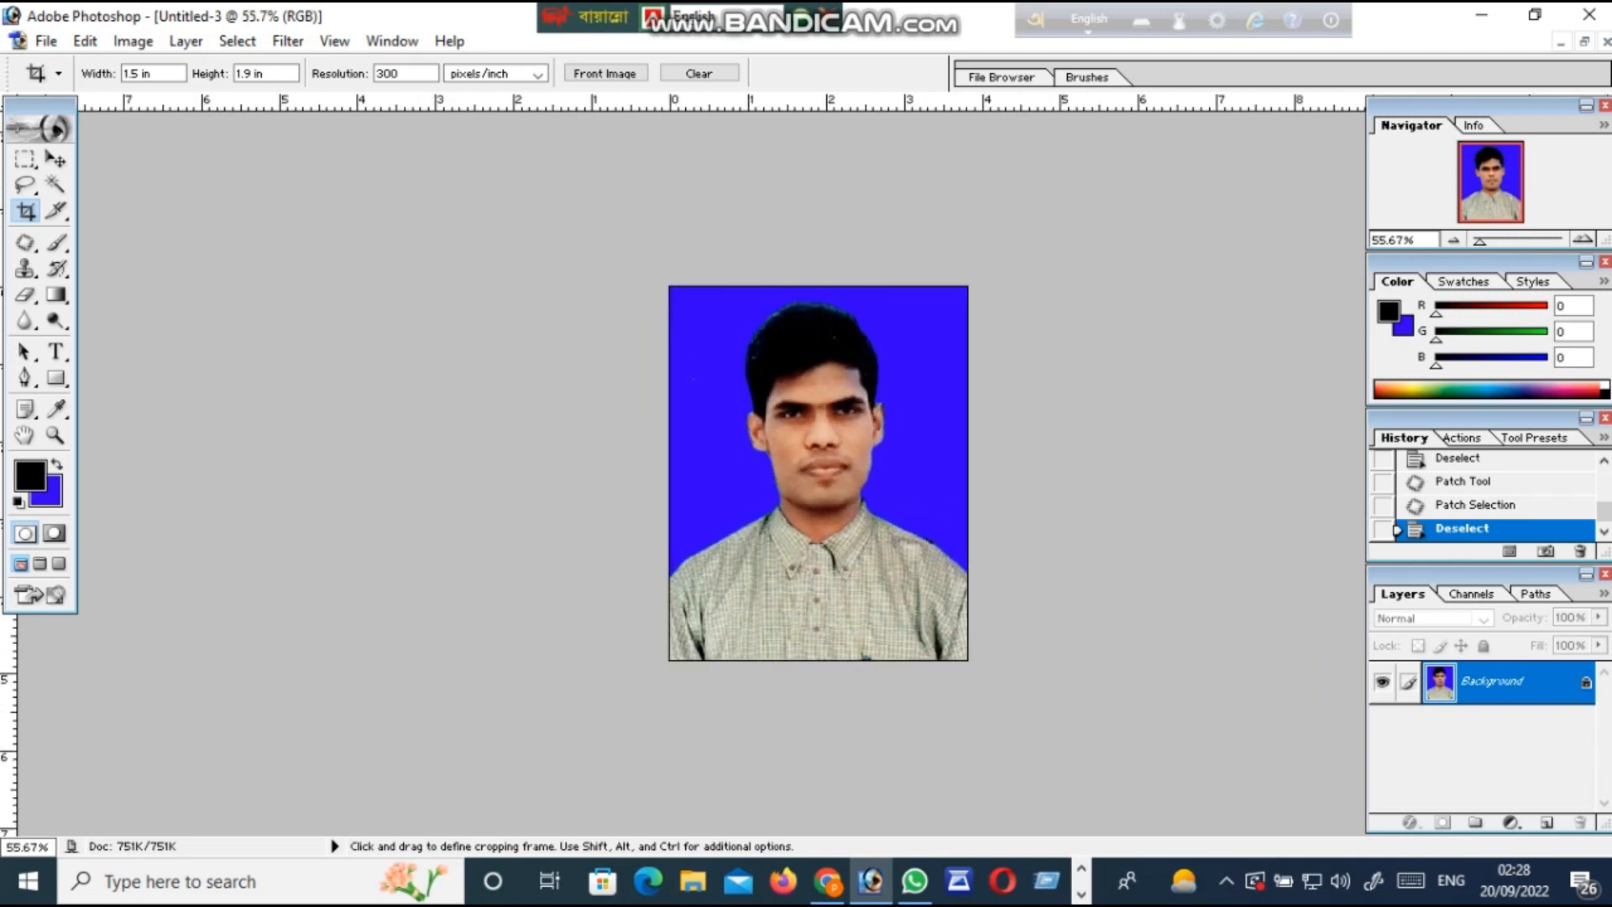
Step: Restore the photo to a floating window and create a new white A4 document, 210 x 297 mm, 300 pixels/inch, RGB Color
{"action": "left_click", "coordinate": [1584, 42]}
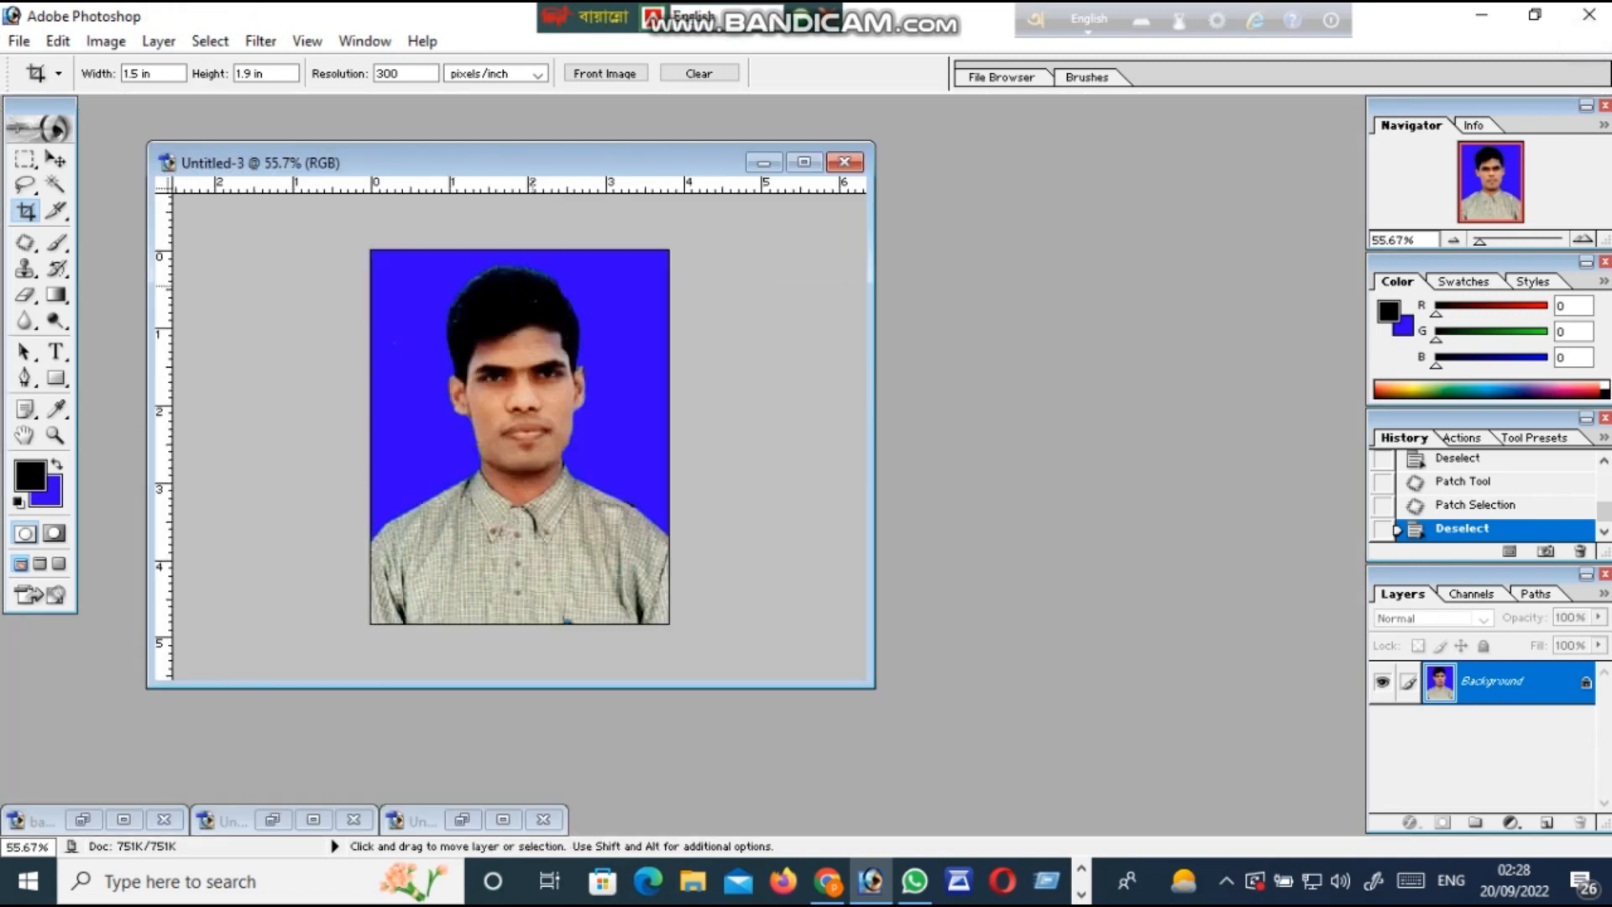
{"action": "key", "text": "ctrl+n"}
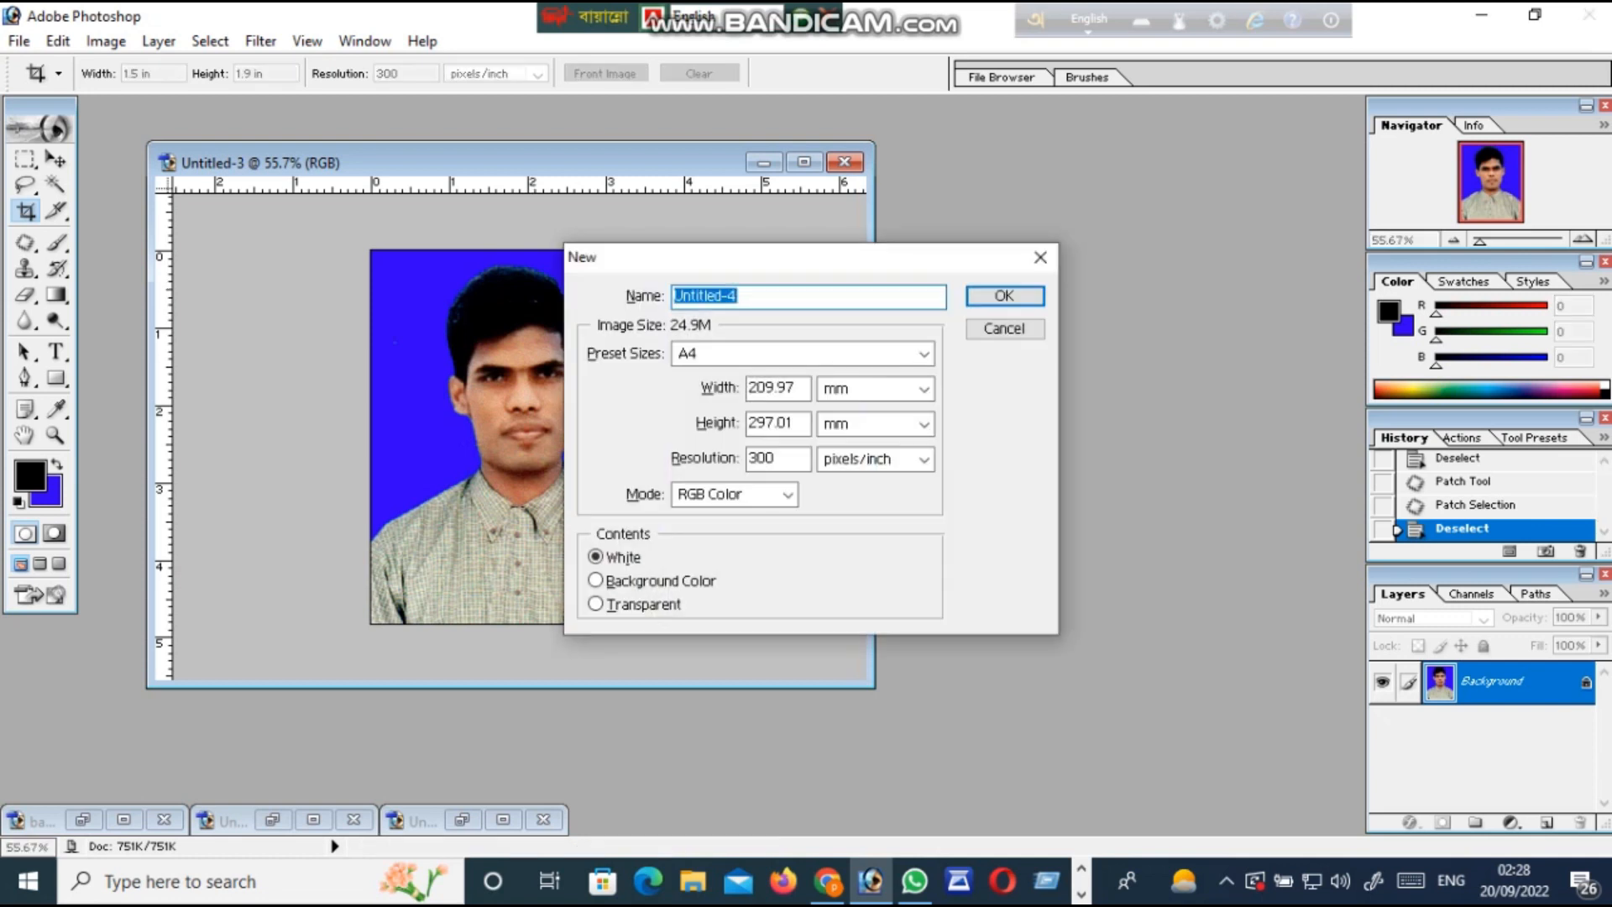
{"action": "left_click_drag", "start_coordinate": [746, 257], "coordinate": [814, 183]}
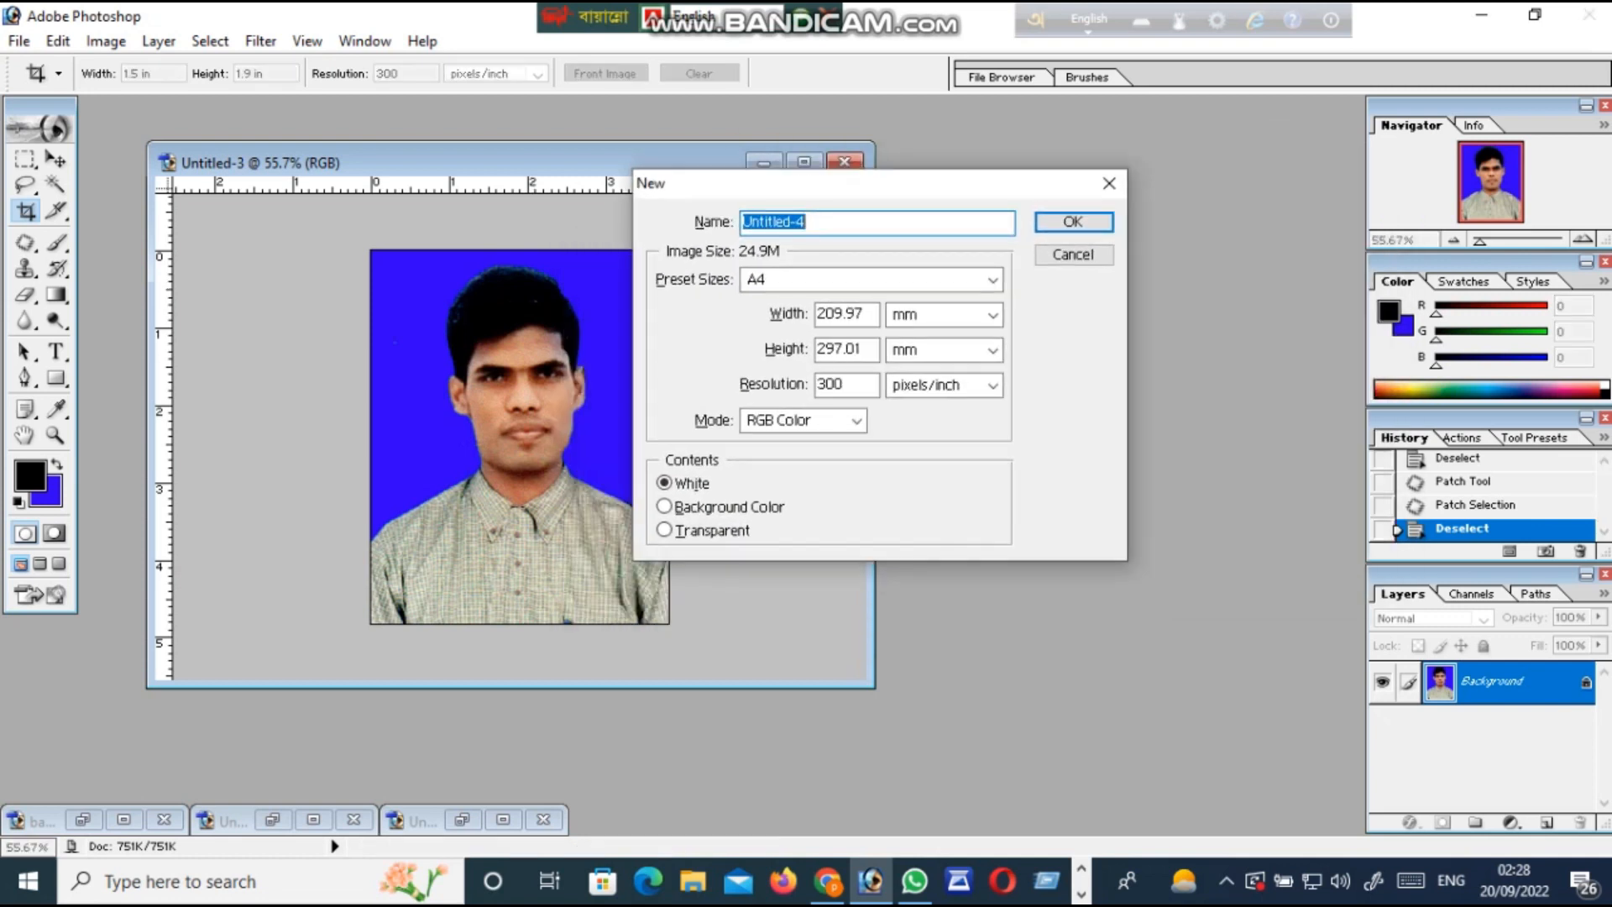
{"action": "left_click", "coordinate": [841, 277]}
{"action": "left_click", "coordinate": [789, 754]}
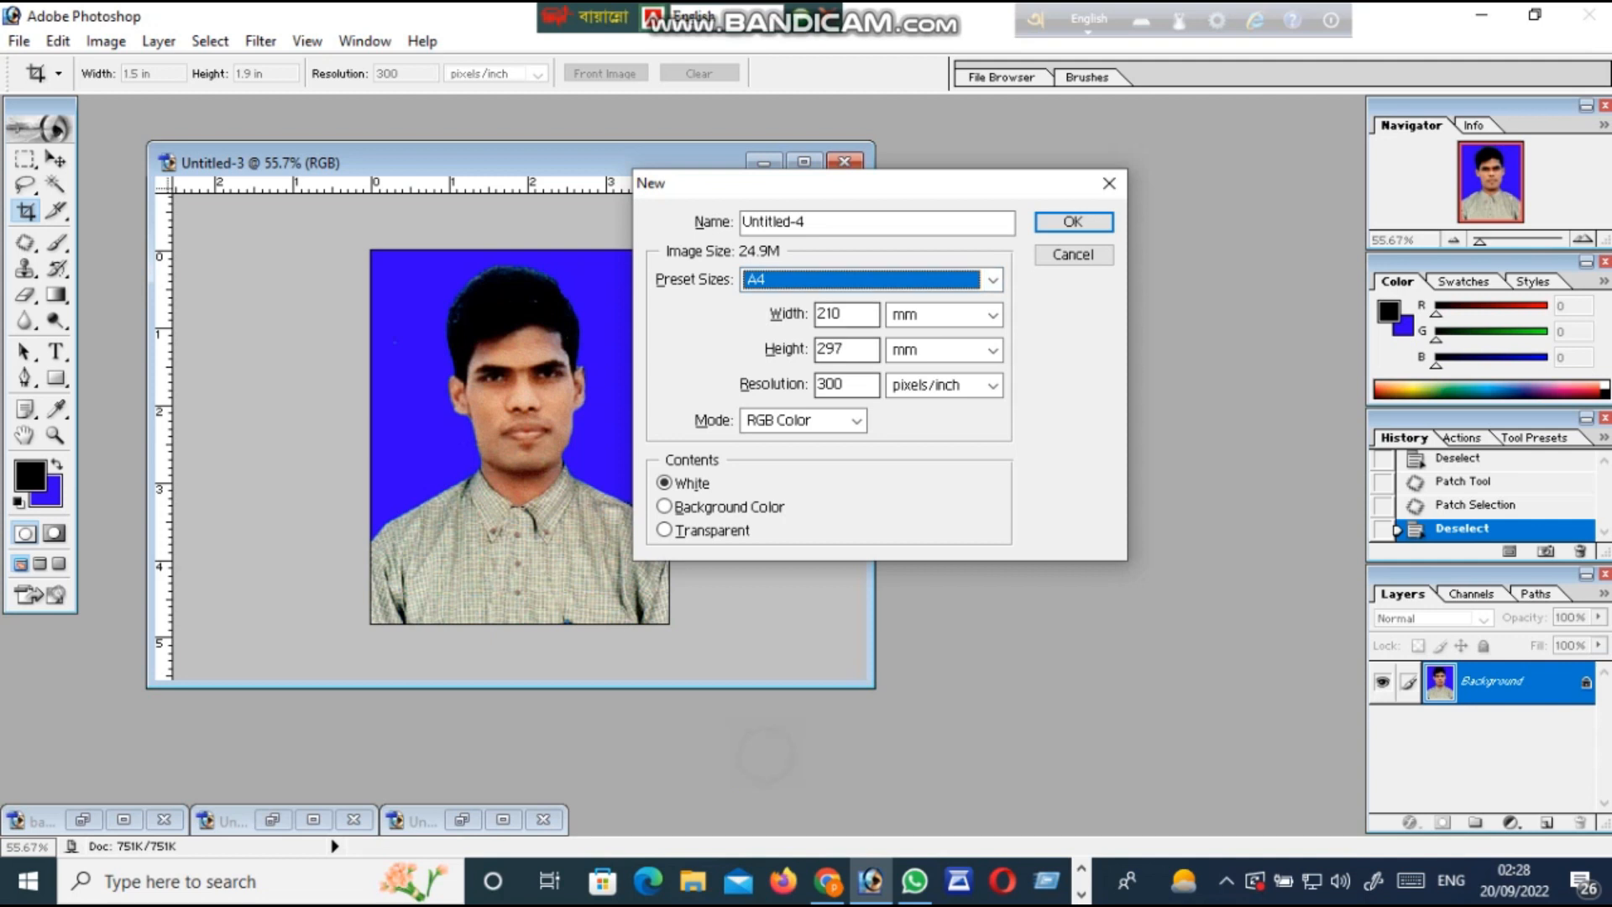
{"action": "left_click", "coordinate": [1073, 223]}
Step: Copy the finished portrait onto the blank A4 page and place it in the page's upper-left corner
{"action": "left_click_drag", "start_coordinate": [371, 163], "coordinate": [1064, 175]}
{"action": "left_click", "coordinate": [502, 382]}
{"action": "key", "text": "ctrl+alt"}
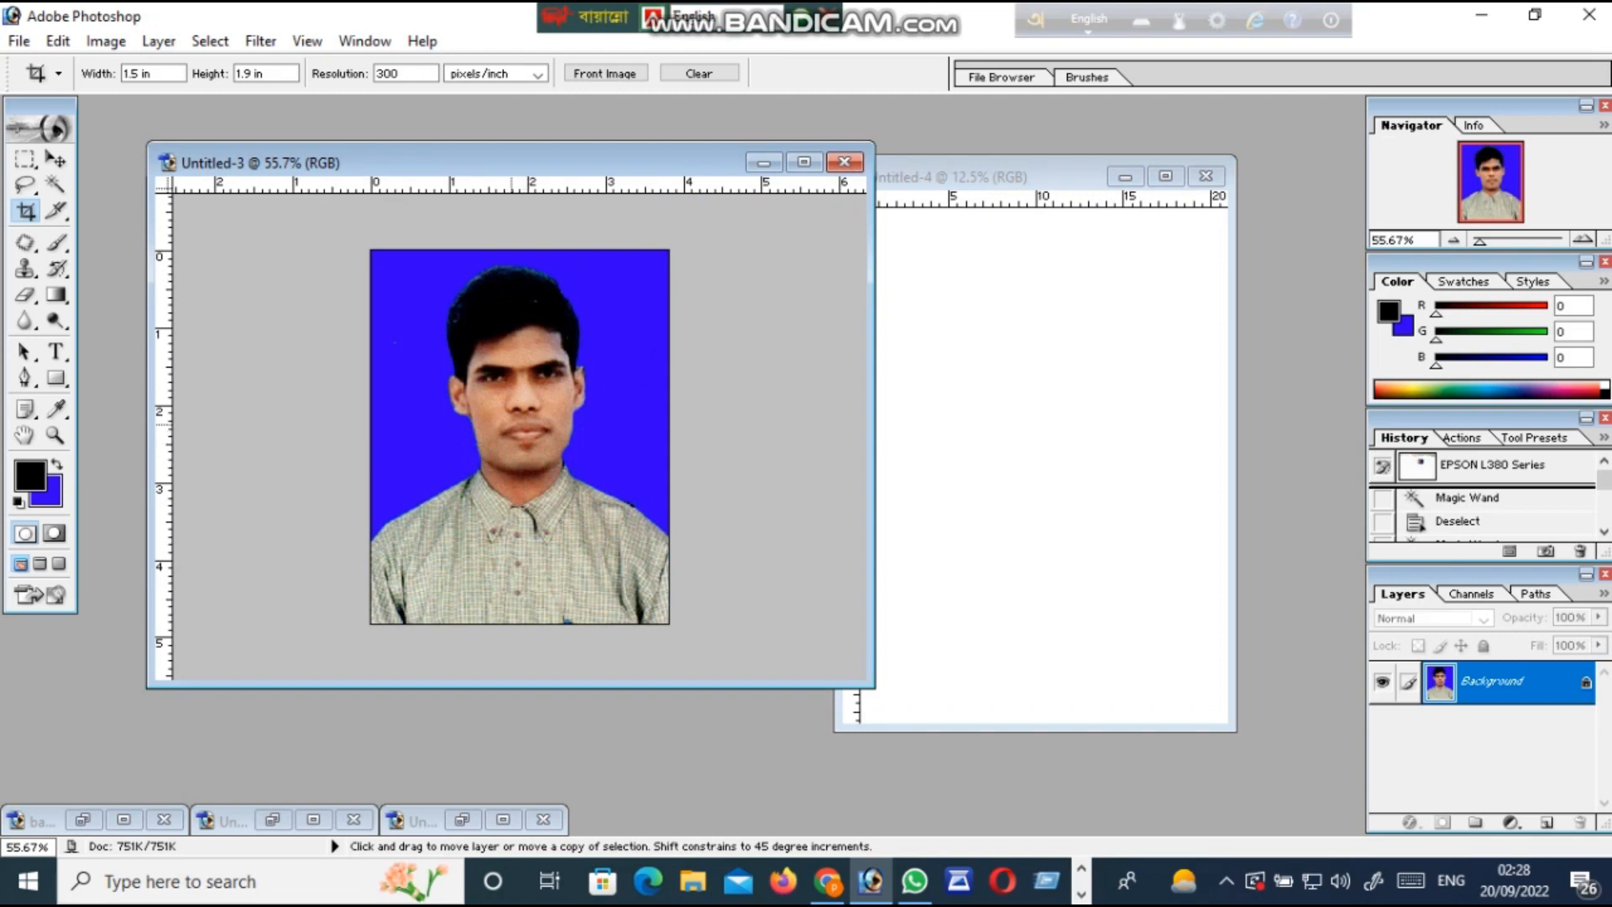
{"action": "left_click_drag", "start_coordinate": [511, 421], "coordinate": [1031, 457]}
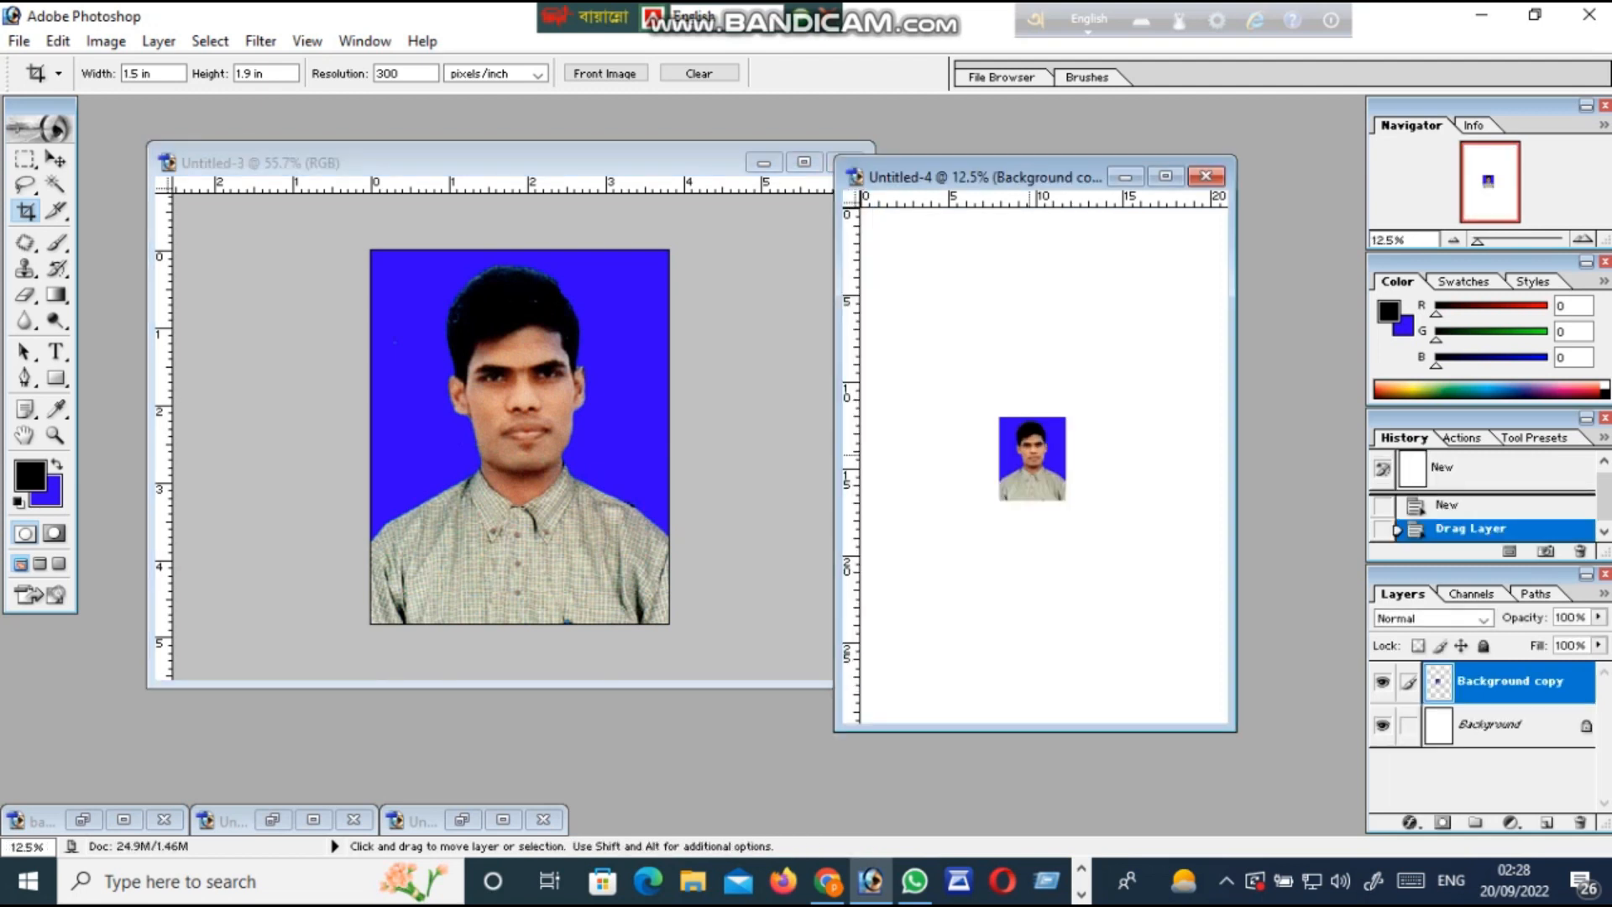
{"action": "key", "text": "v"}
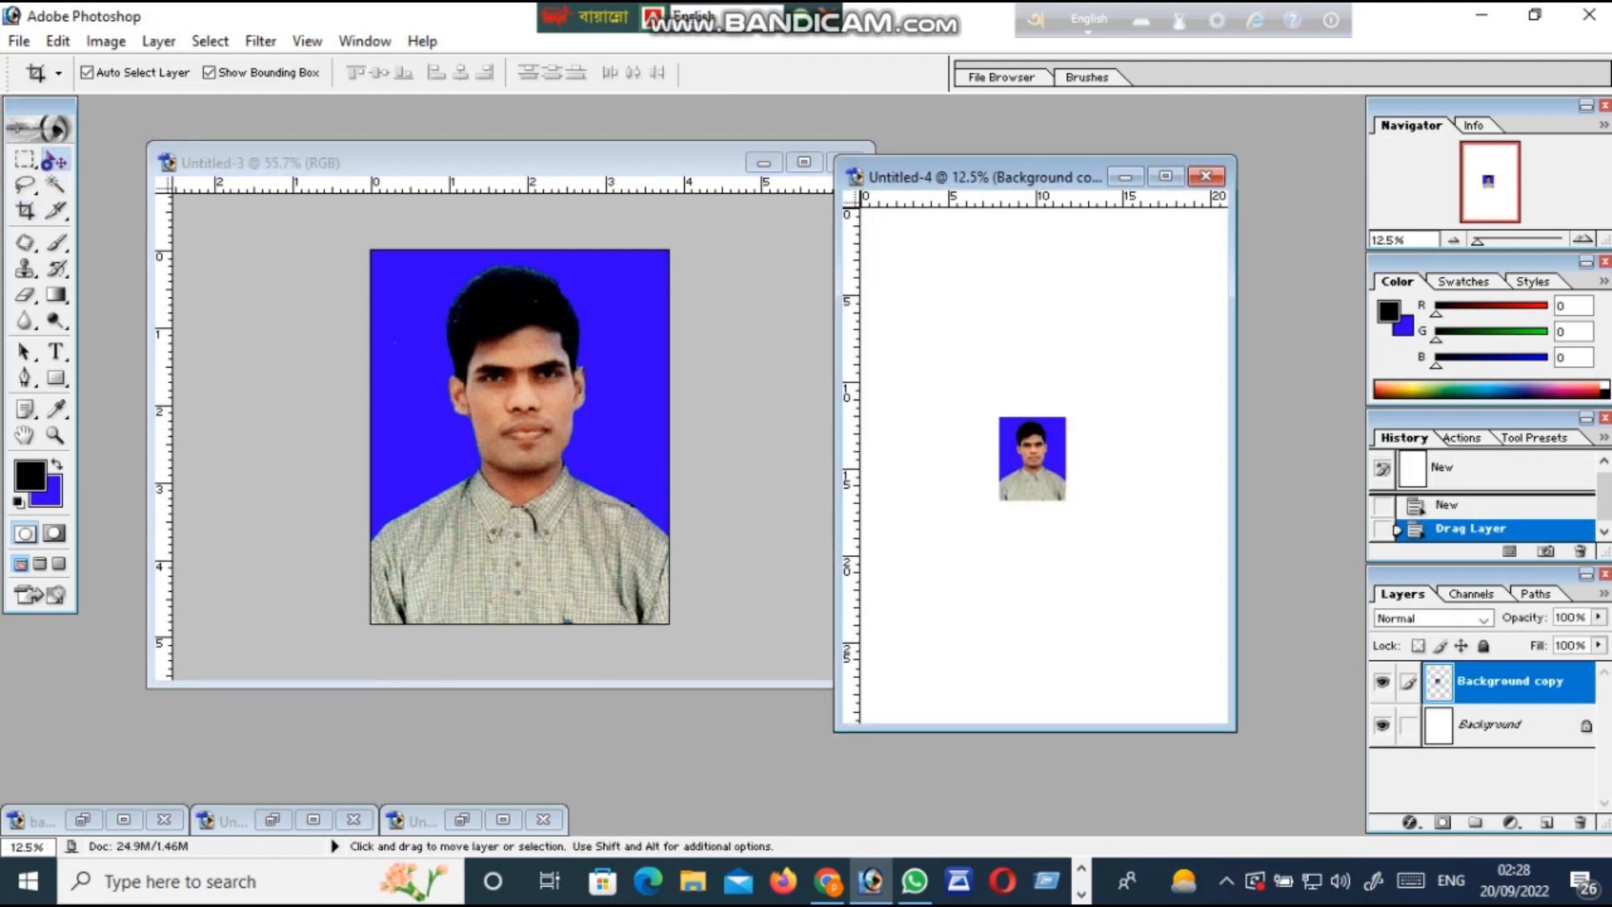
{"action": "left_click_drag", "start_coordinate": [1032, 459], "coordinate": [921, 260]}
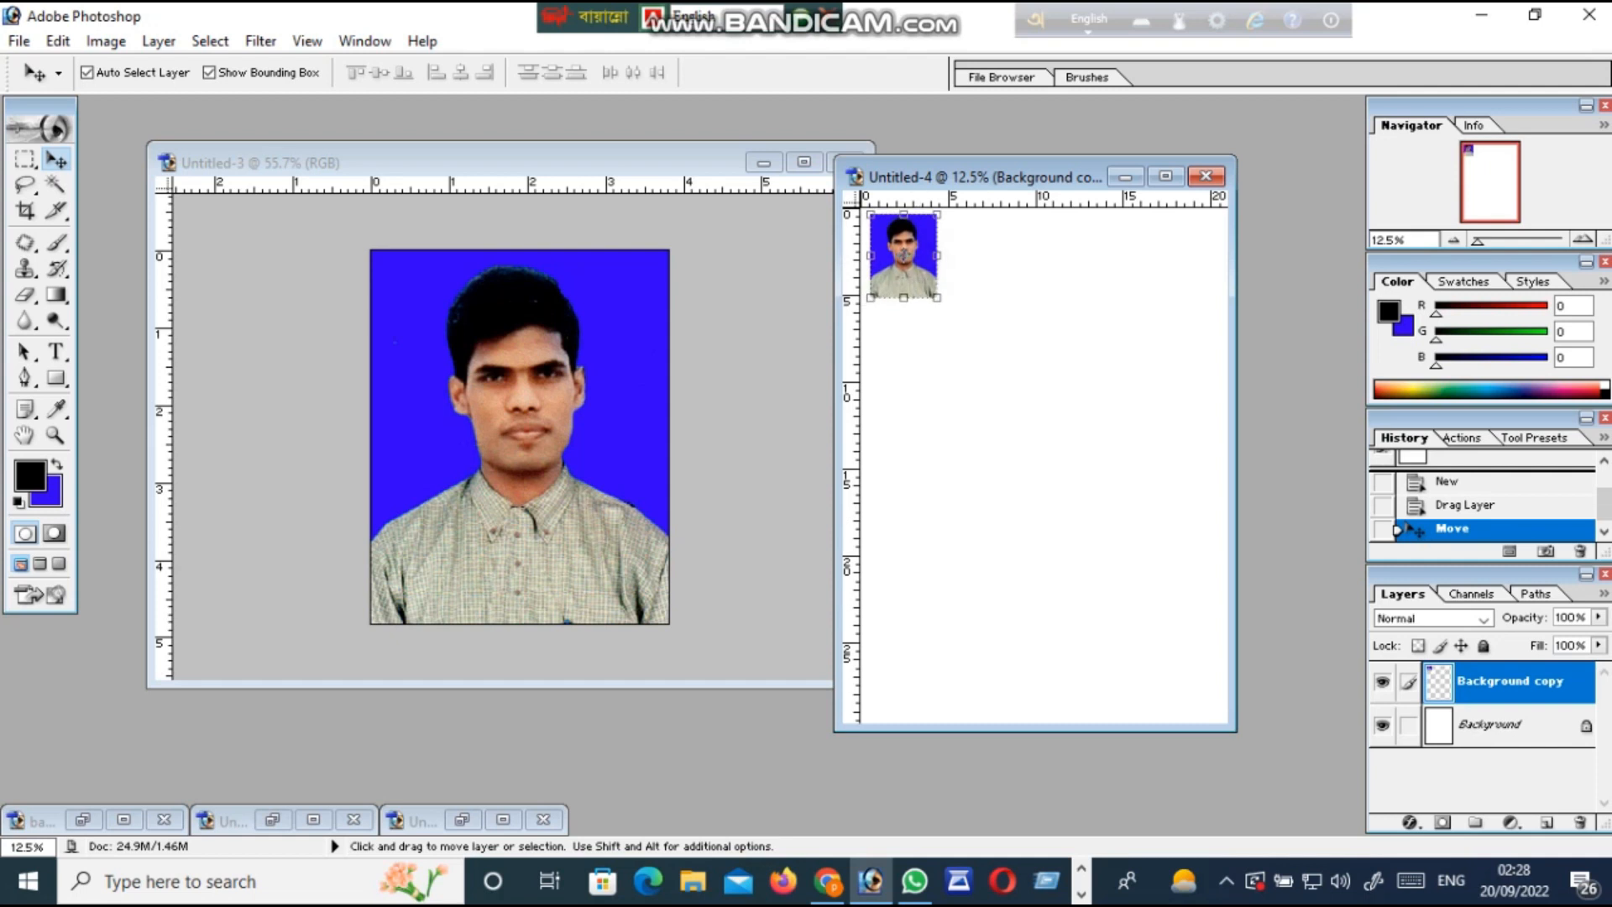
Step: Start printing the A4 page, proceed past the clipping warning, and keep EPSON L380 Series as the printer
{"action": "left_click", "coordinate": [18, 40]}
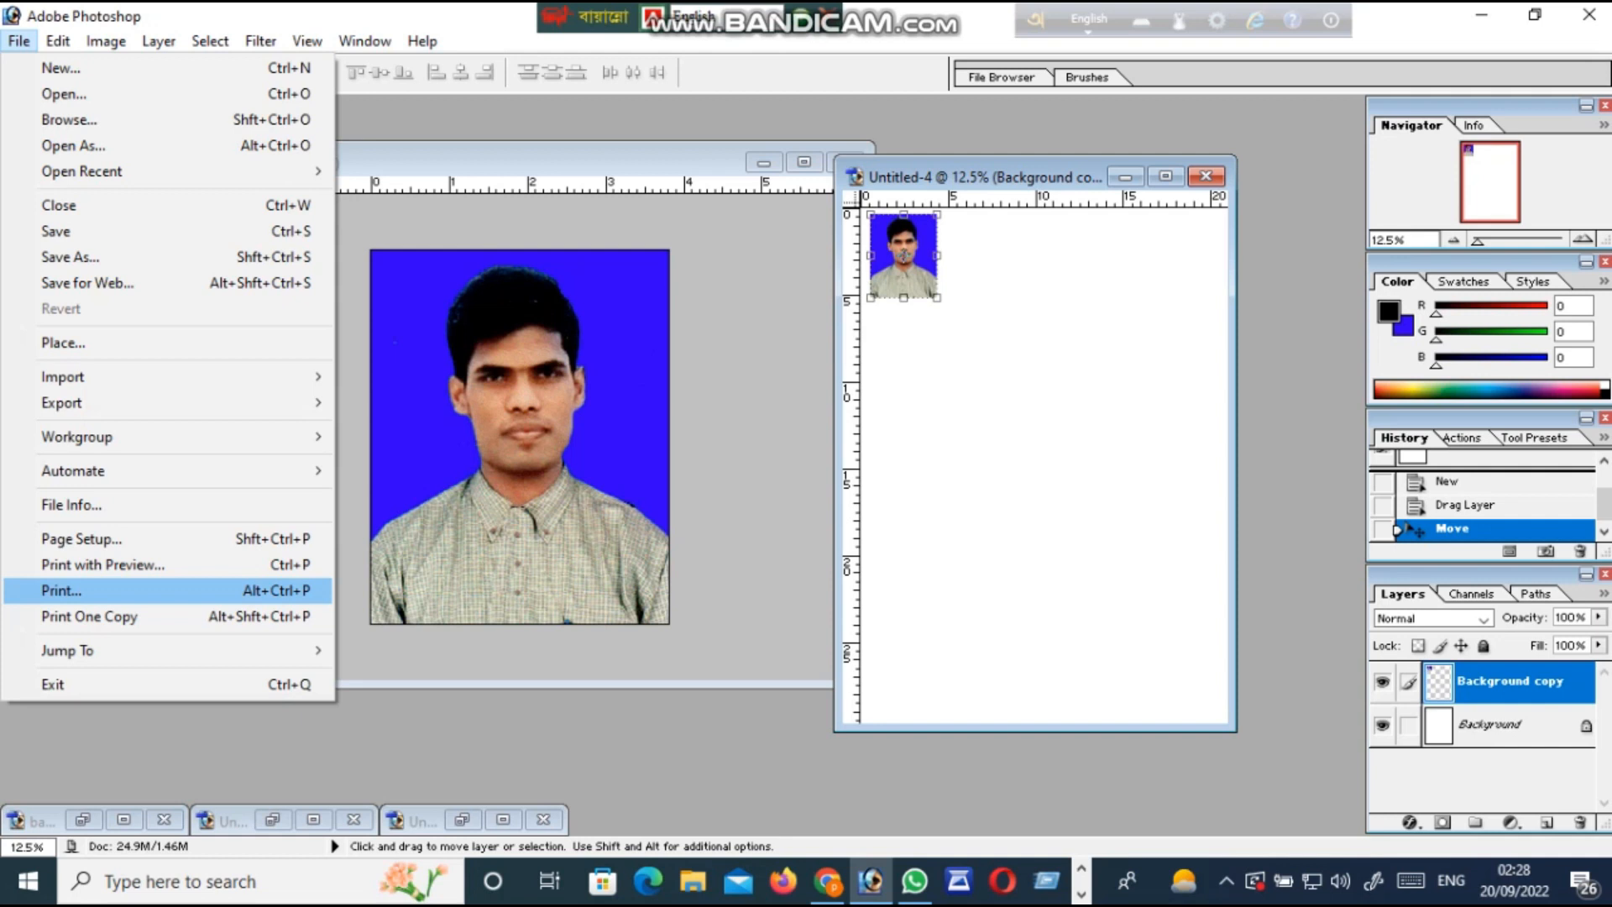
{"action": "left_click", "coordinate": [81, 590]}
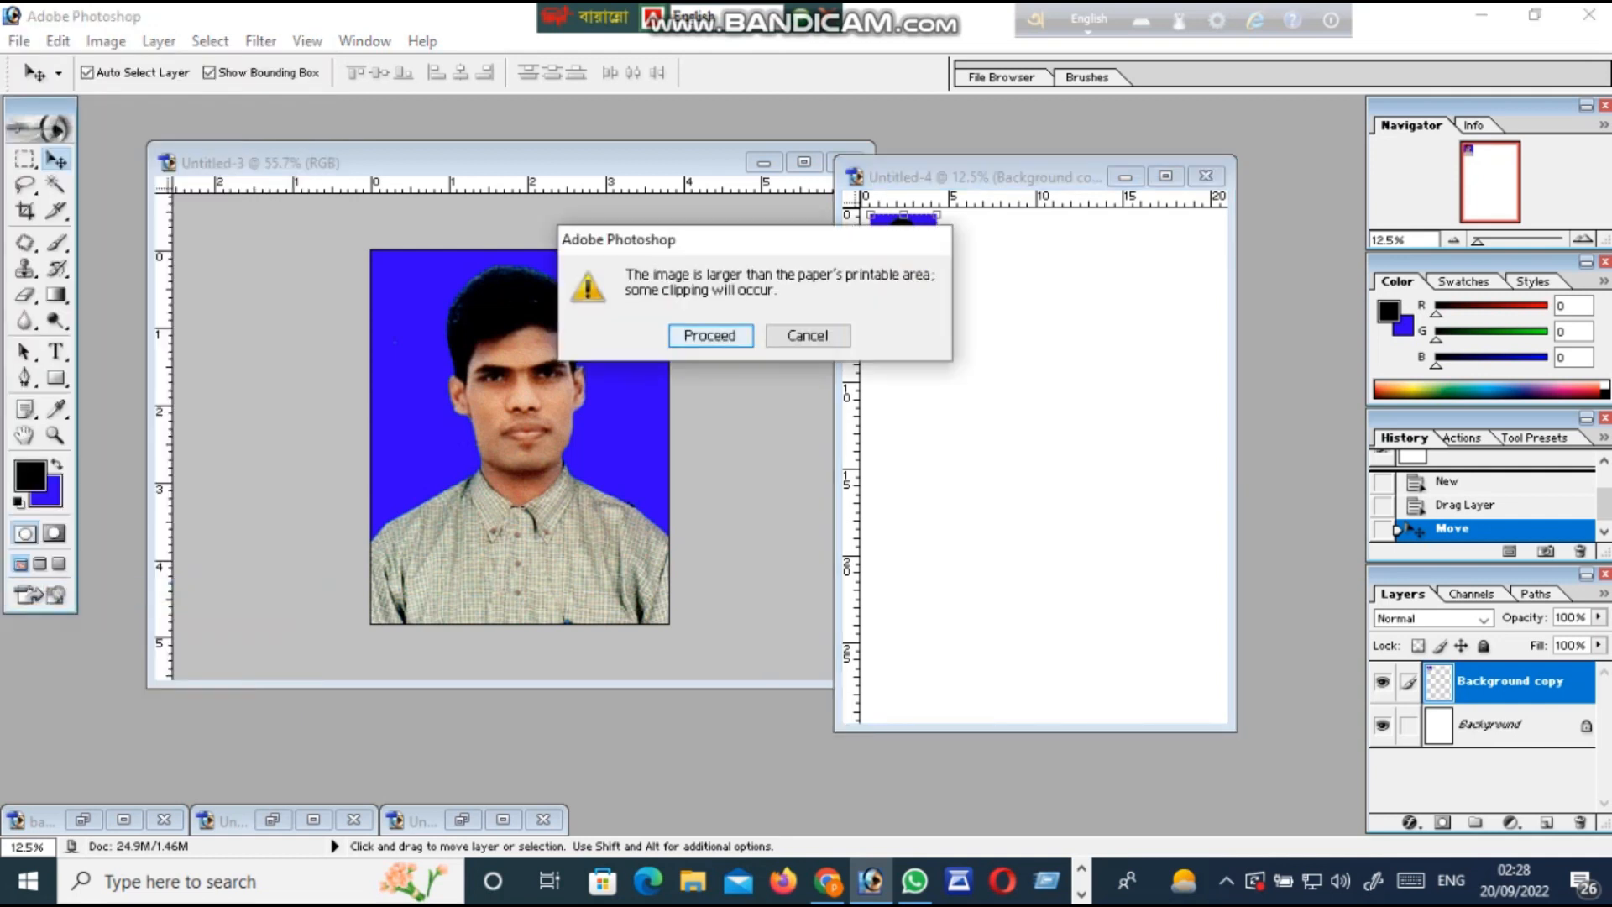
{"action": "key", "text": "Return"}
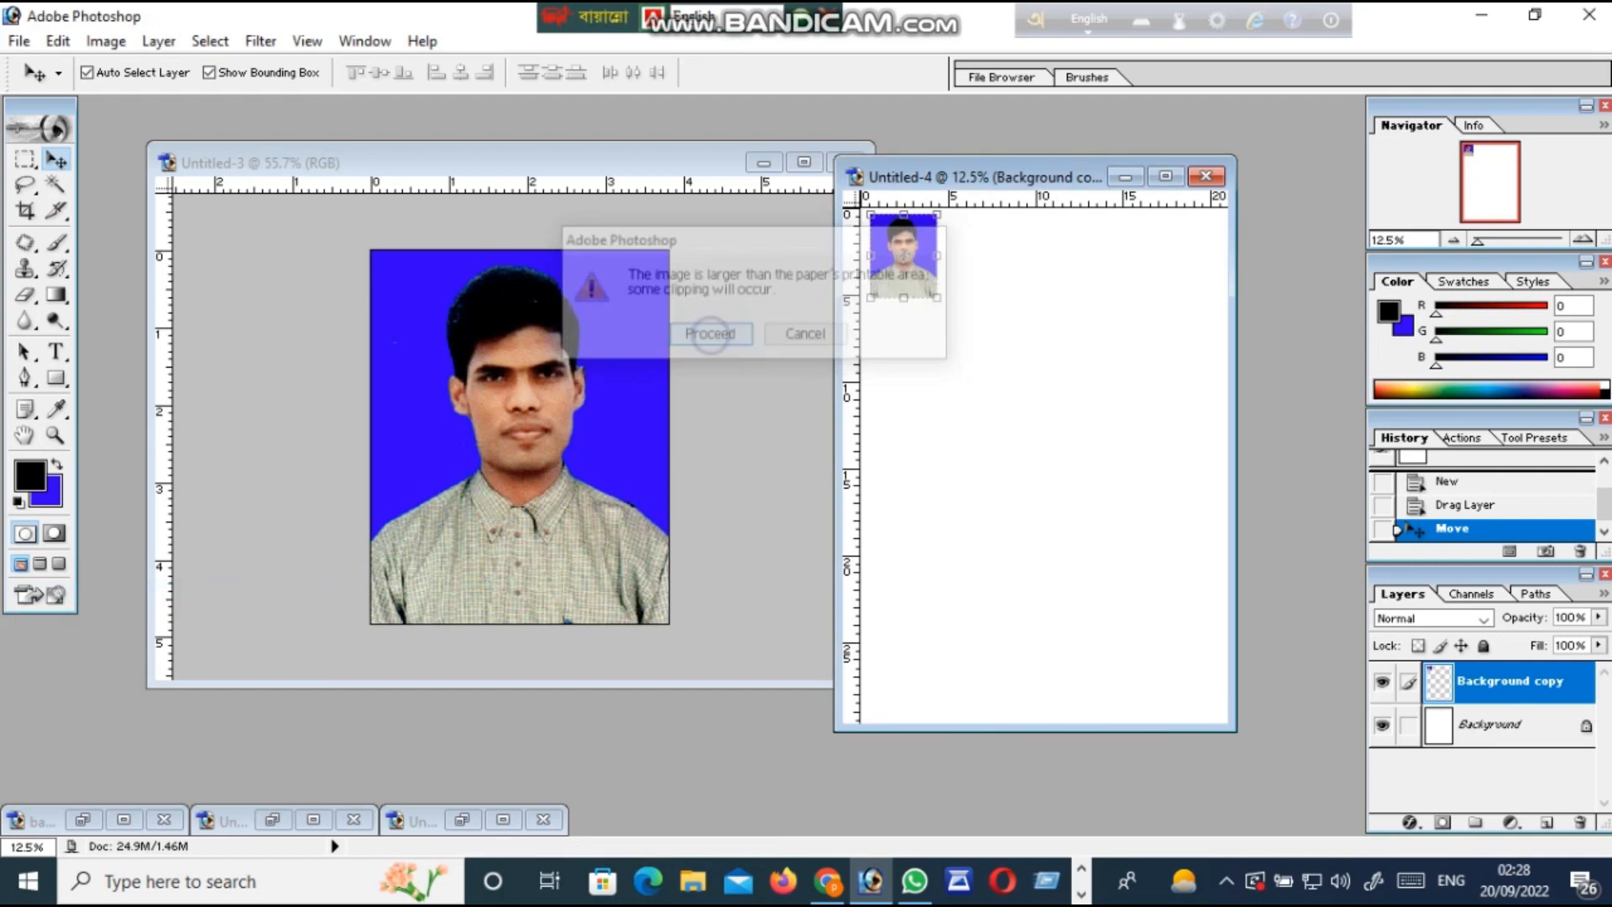
{"action": "left_click", "coordinate": [739, 165]}
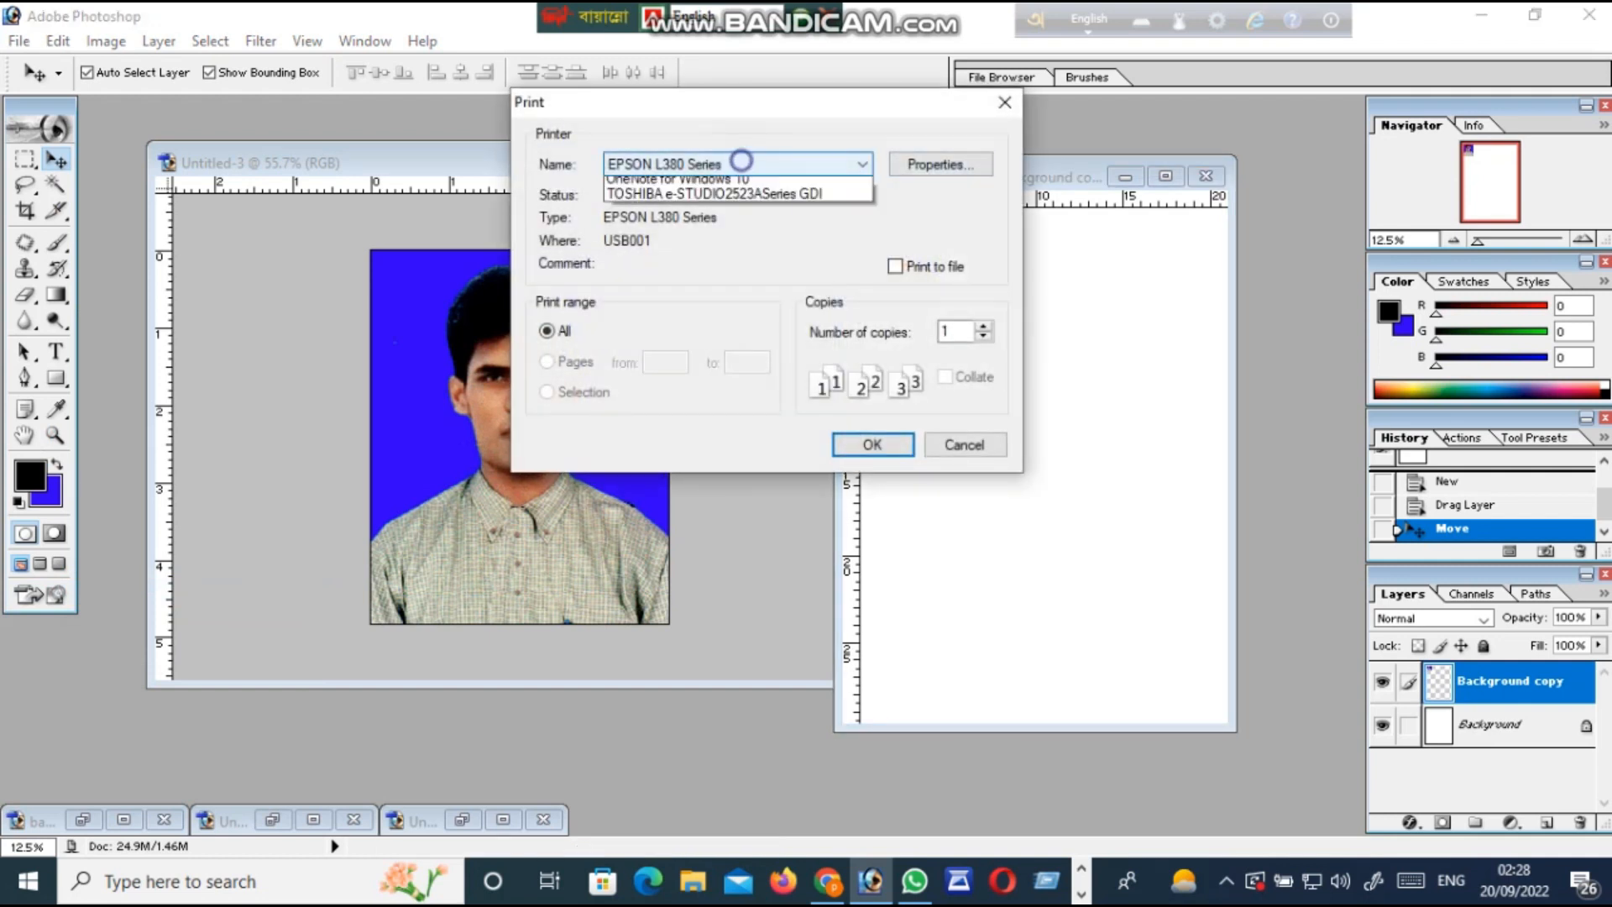
{"action": "left_click", "coordinate": [739, 163]}
{"action": "left_click", "coordinate": [739, 163]}
{"action": "left_click", "coordinate": [738, 163]}
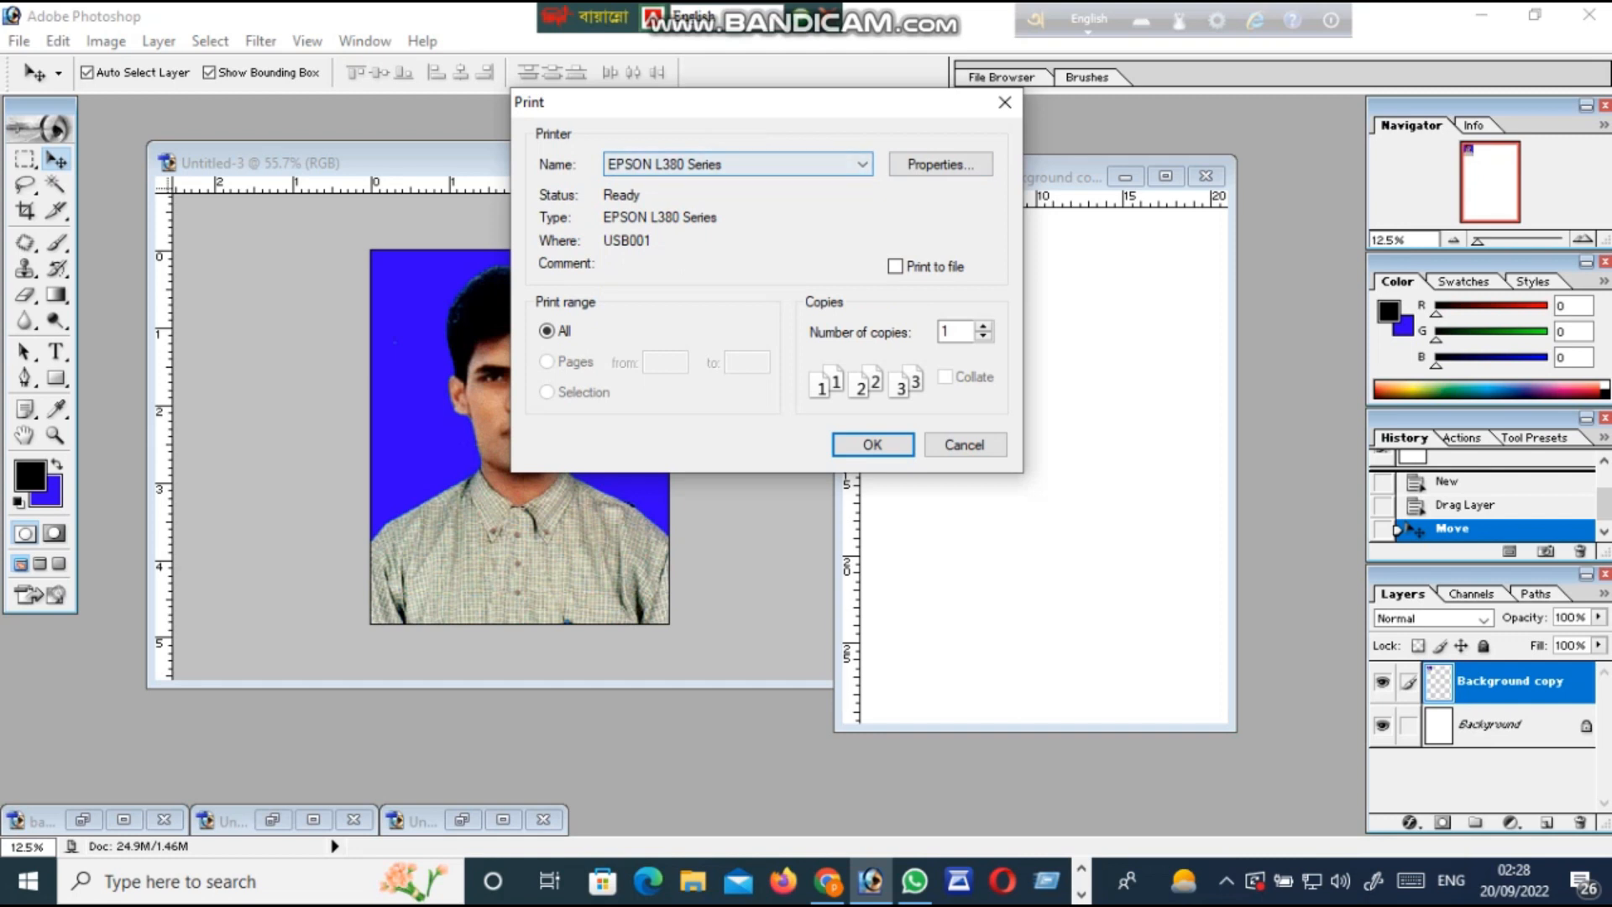
Step: In the printer's properties, try Epson Premium Glossy as the paper type and settle on Epson Matte
{"action": "left_click", "coordinate": [940, 164]}
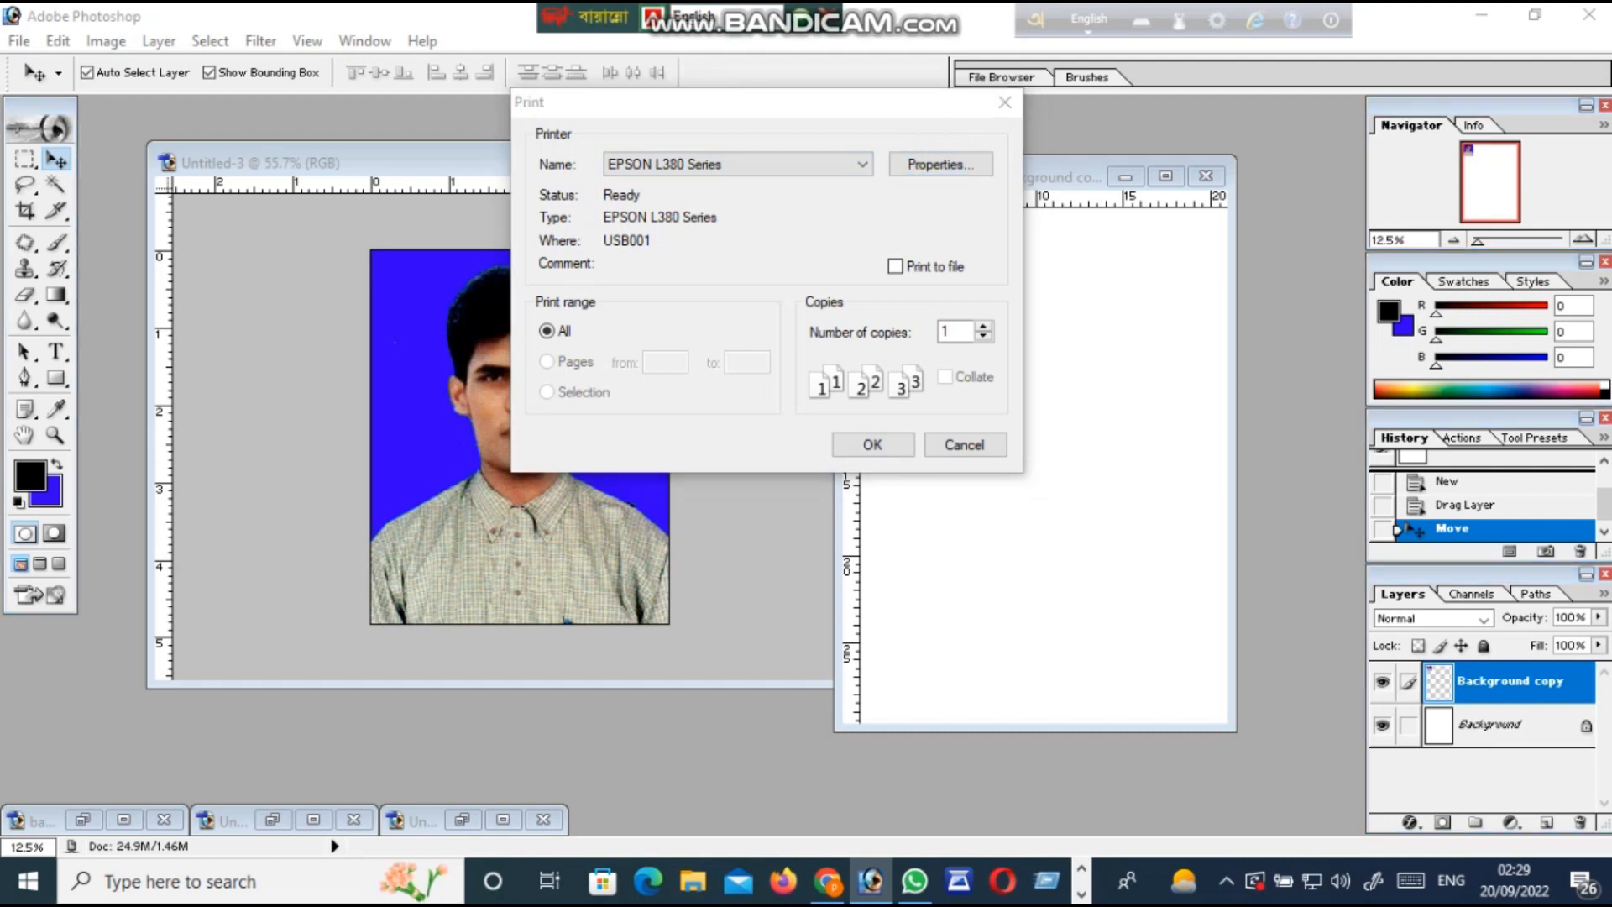
{"action": "left_click", "coordinate": [963, 333]}
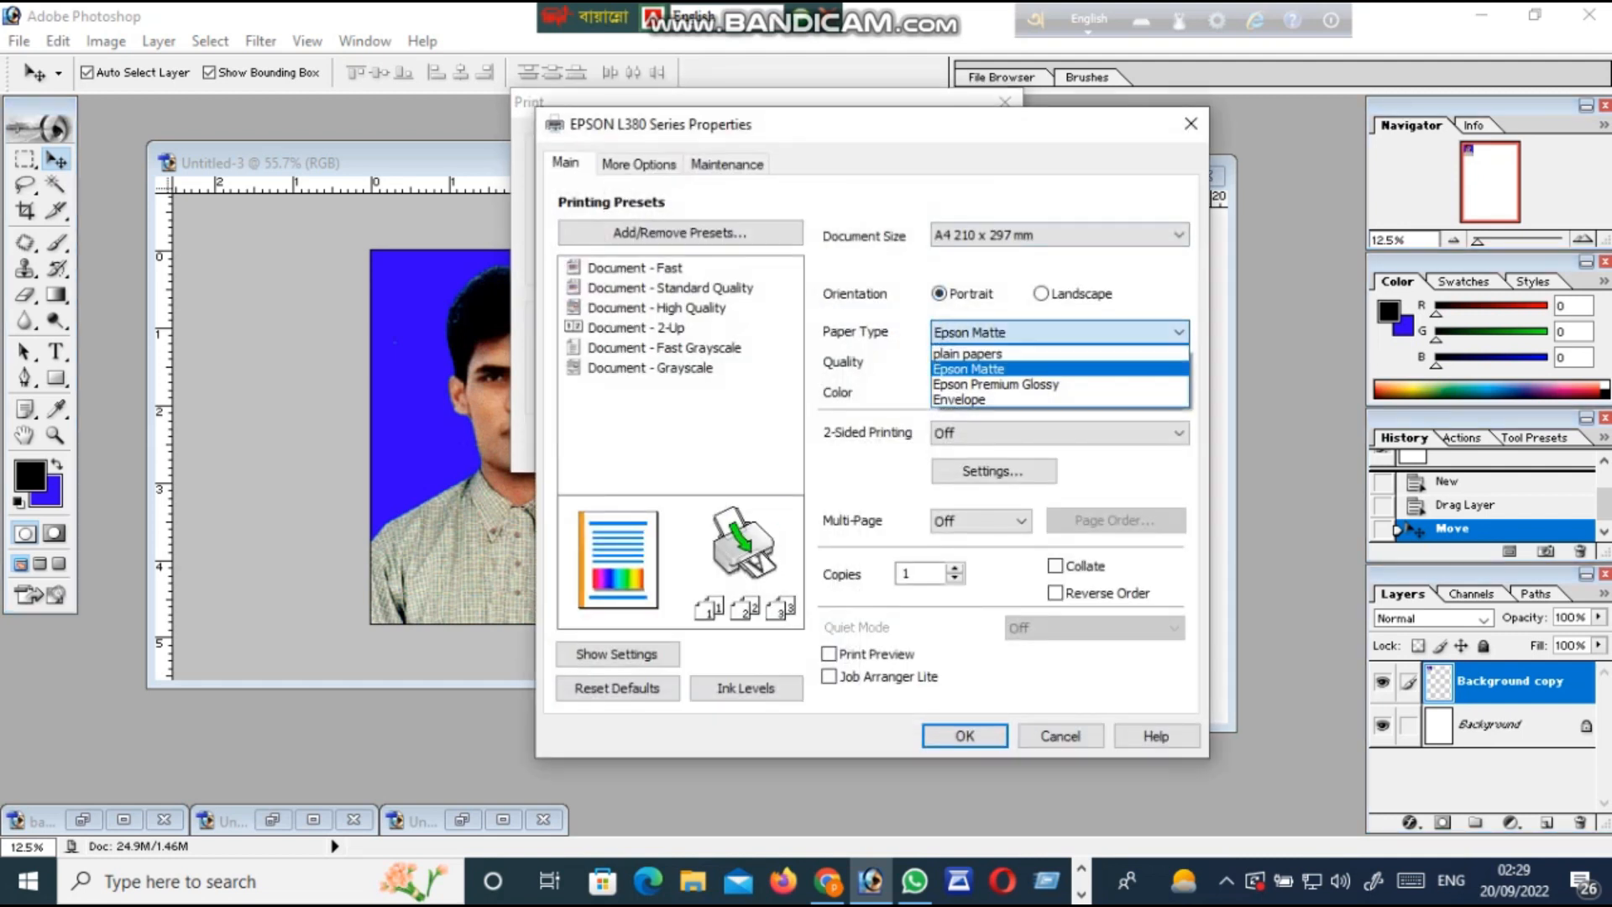
{"action": "left_click", "coordinate": [982, 383]}
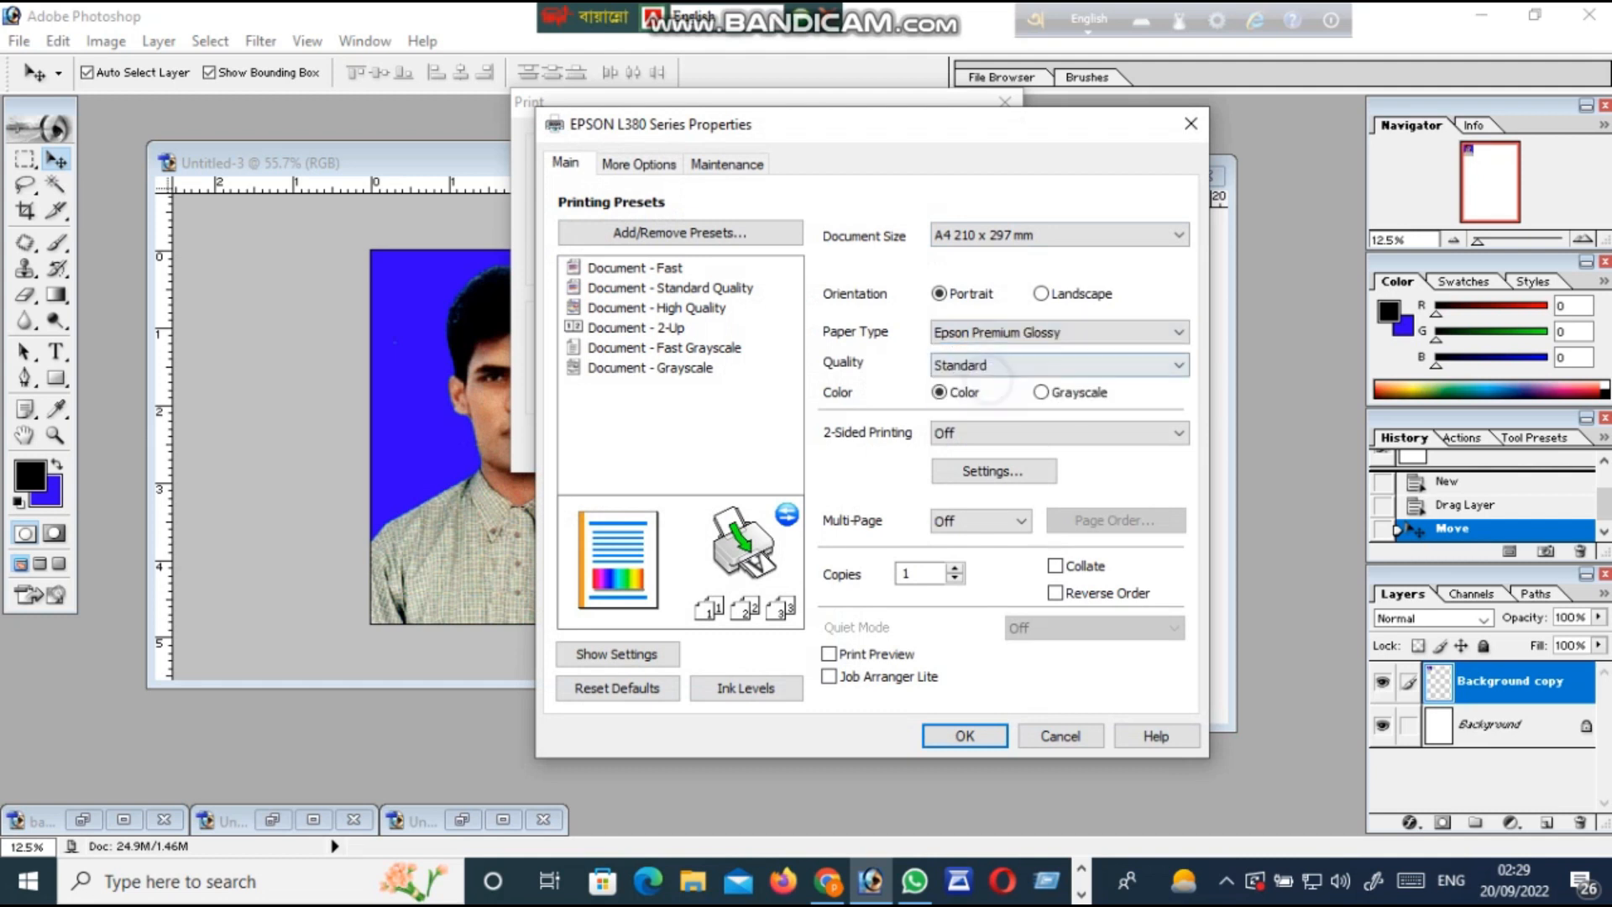
{"action": "left_click", "coordinate": [980, 335]}
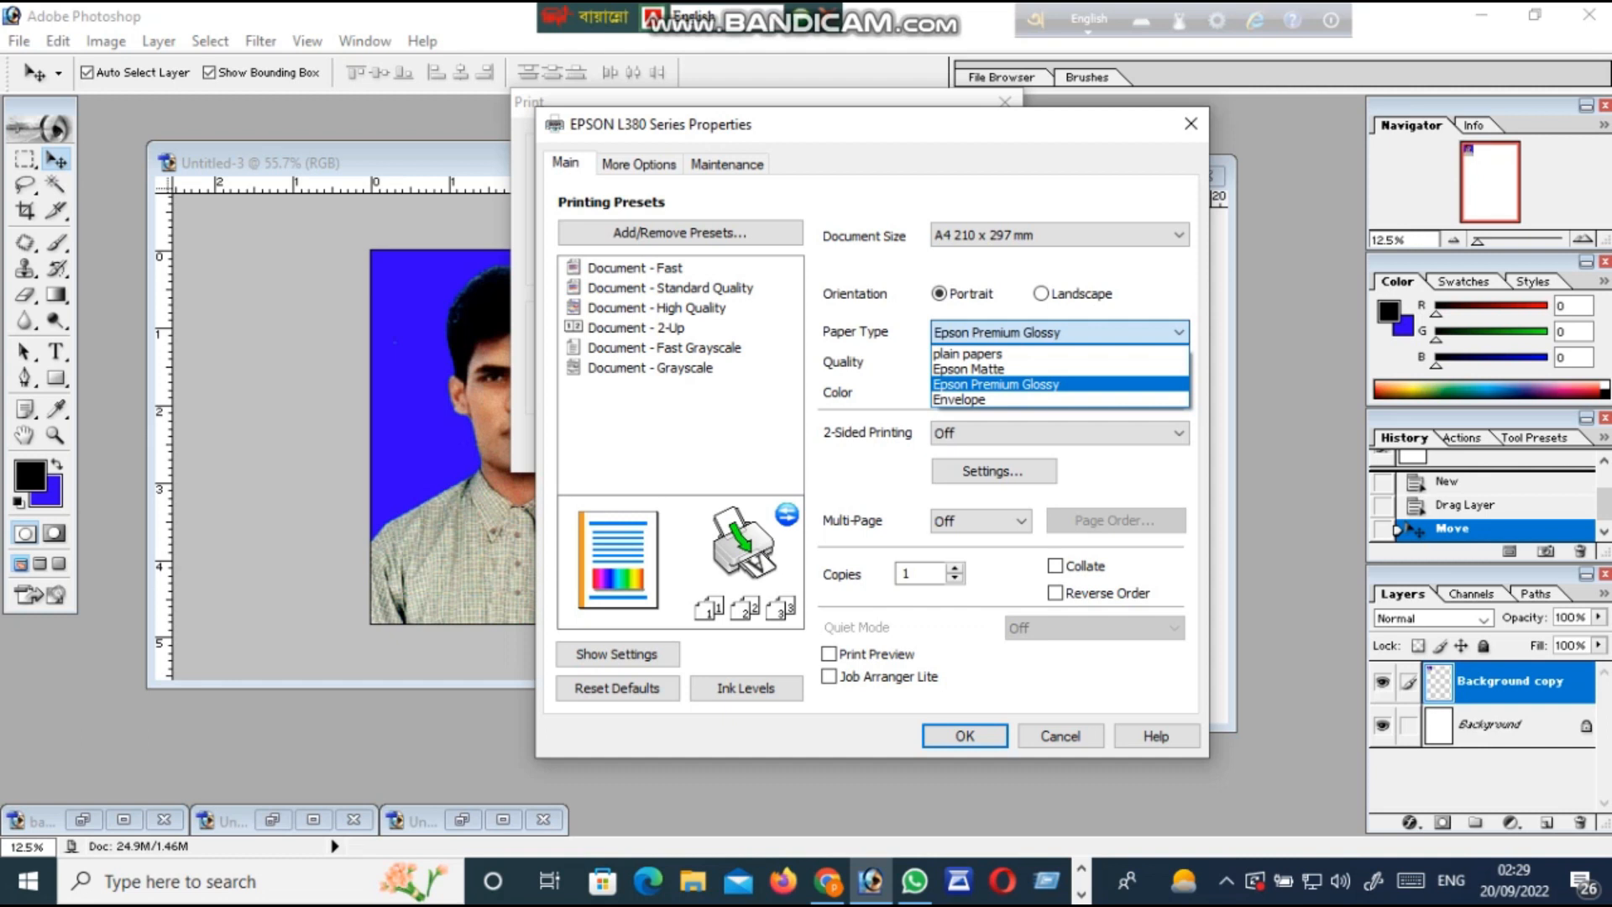
{"action": "left_click", "coordinate": [982, 332]}
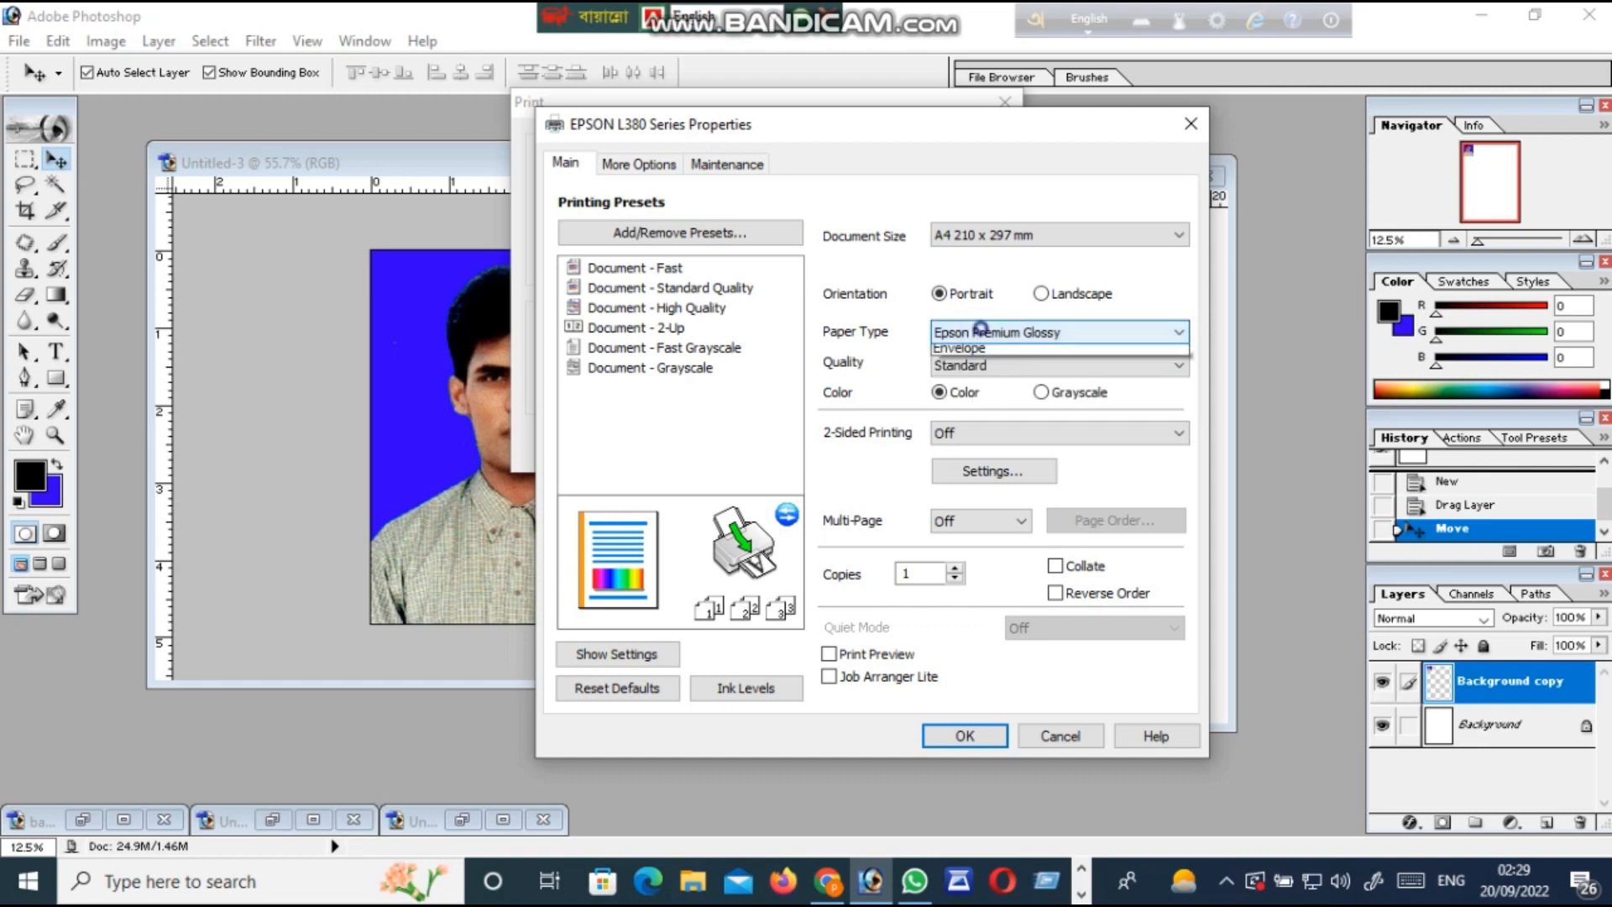
{"action": "left_click", "coordinate": [982, 333]}
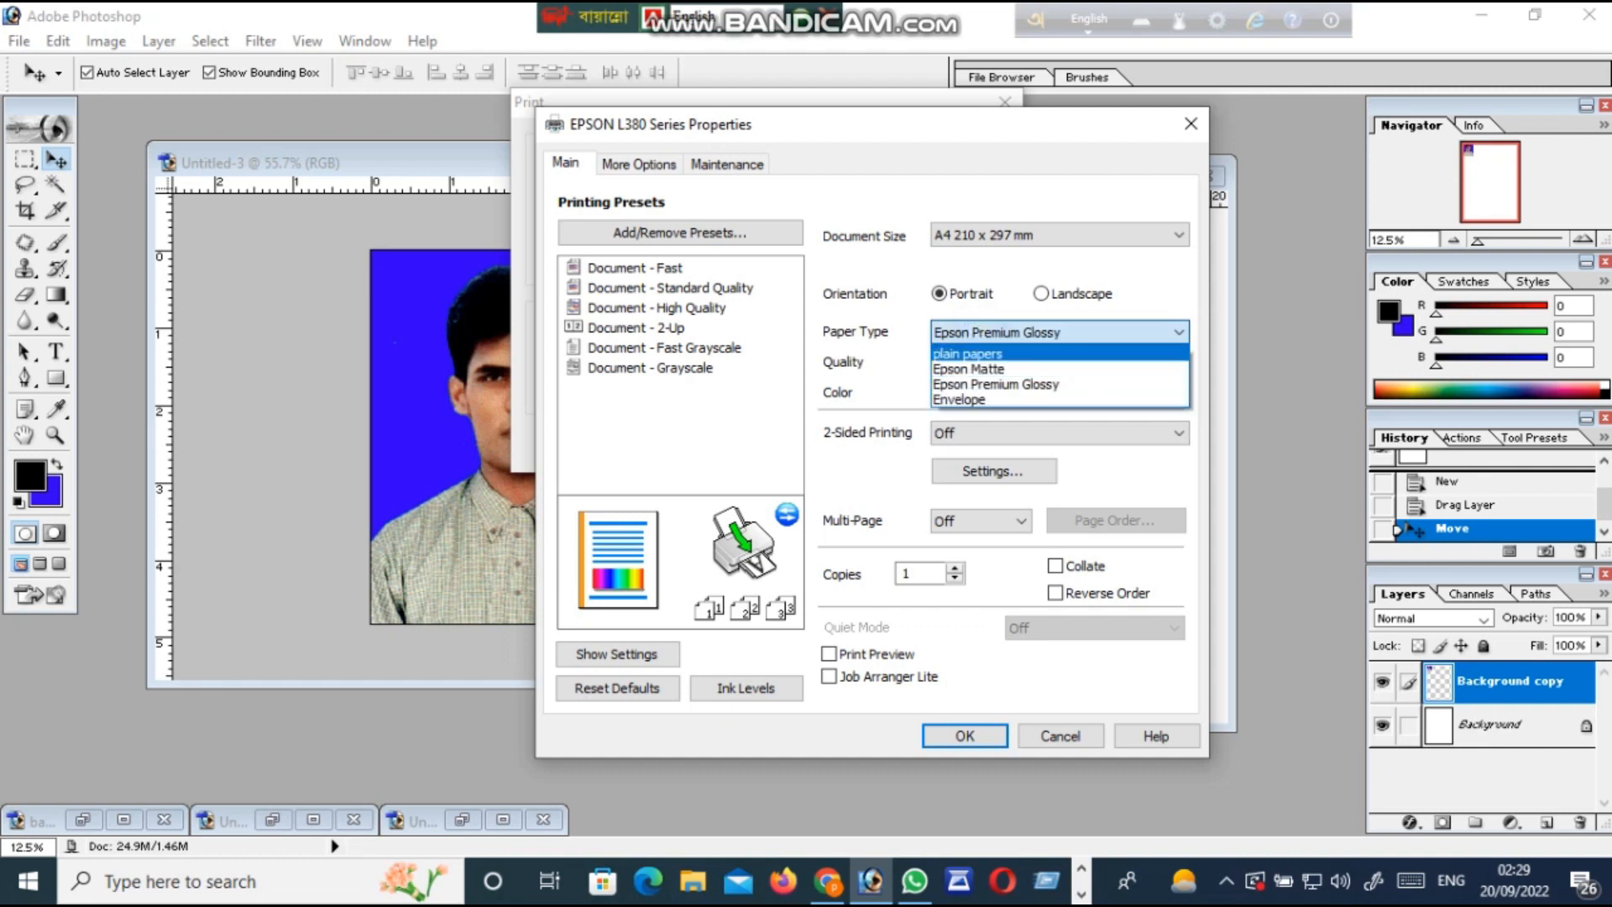
{"action": "left_click", "coordinate": [970, 368]}
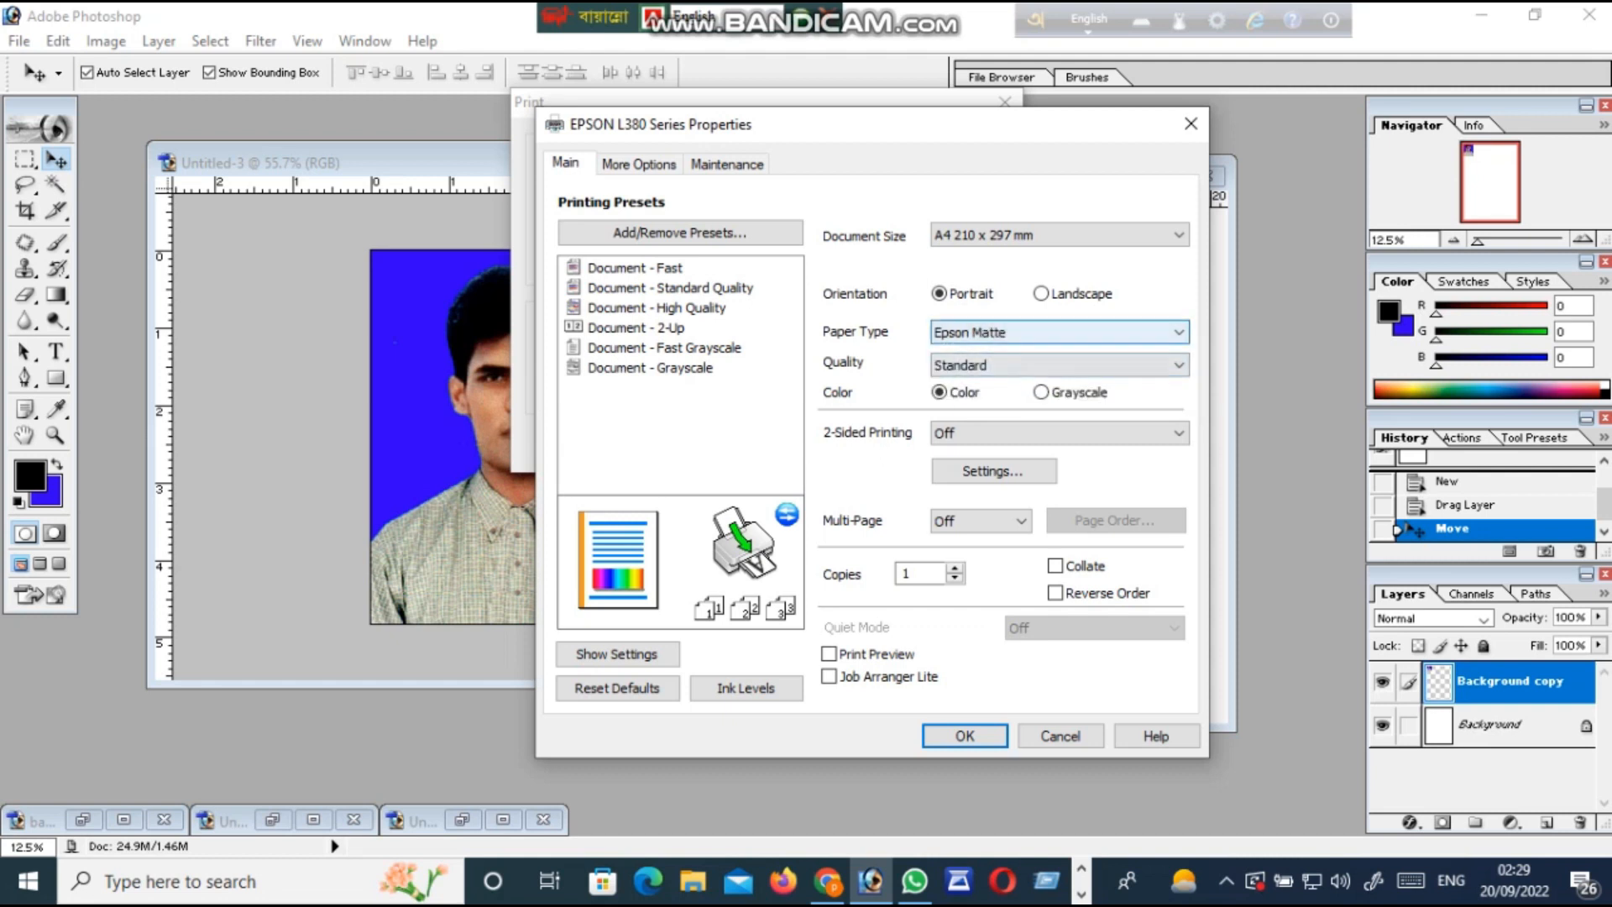
Step: Review the available paper types repeatedly, keeping Epson Matte selected
{"action": "left_click", "coordinate": [966, 334]}
{"action": "left_click", "coordinate": [965, 334]}
{"action": "left_click", "coordinate": [965, 334]}
{"action": "left_click", "coordinate": [965, 334]}
{"action": "left_click", "coordinate": [965, 334]}
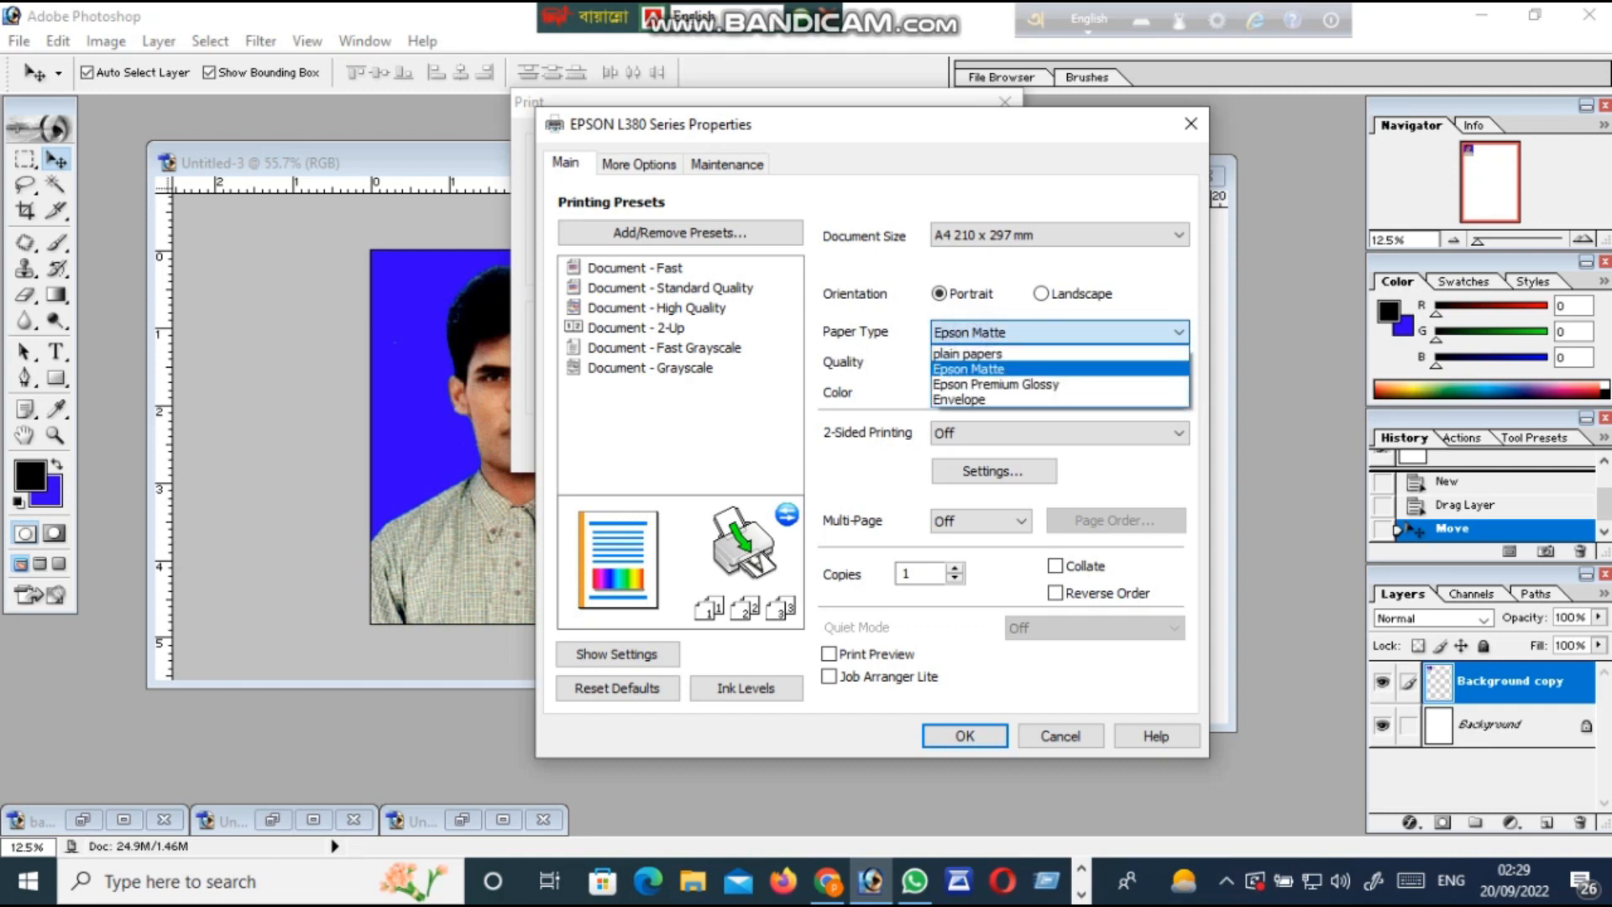
{"action": "left_click", "coordinate": [967, 333]}
{"action": "left_click", "coordinate": [967, 333]}
{"action": "left_click", "coordinate": [967, 333]}
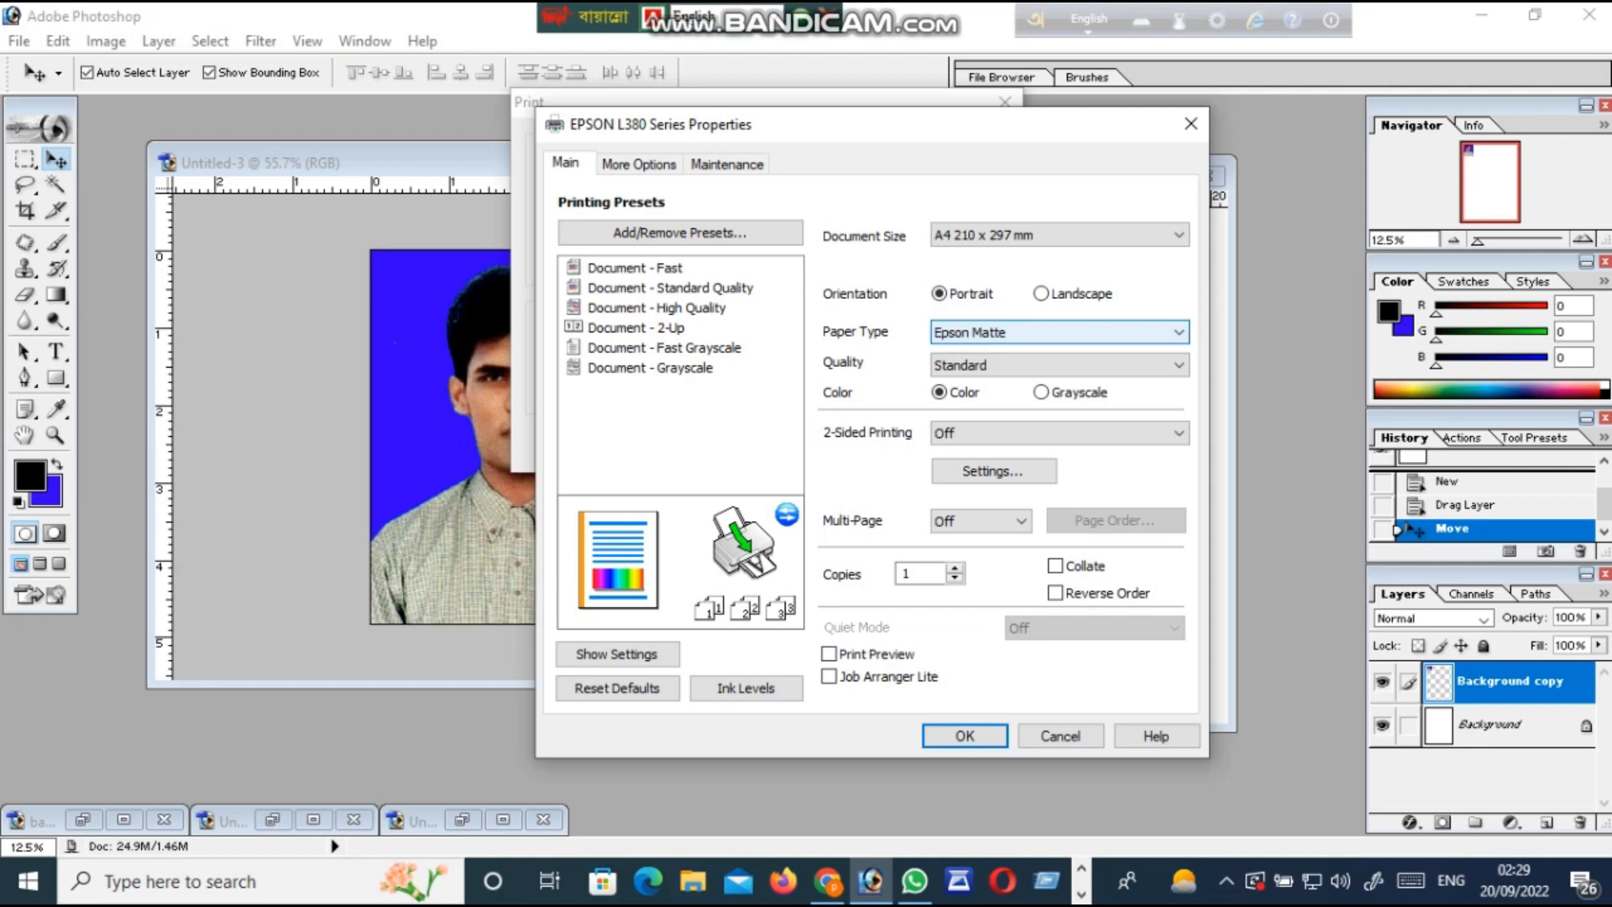
{"action": "left_click", "coordinate": [967, 332]}
{"action": "left_click", "coordinate": [967, 333]}
{"action": "left_click", "coordinate": [967, 332]}
{"action": "left_click", "coordinate": [967, 332]}
{"action": "left_click", "coordinate": [967, 333]}
{"action": "left_click", "coordinate": [1044, 332]}
{"action": "left_click", "coordinate": [960, 369]}
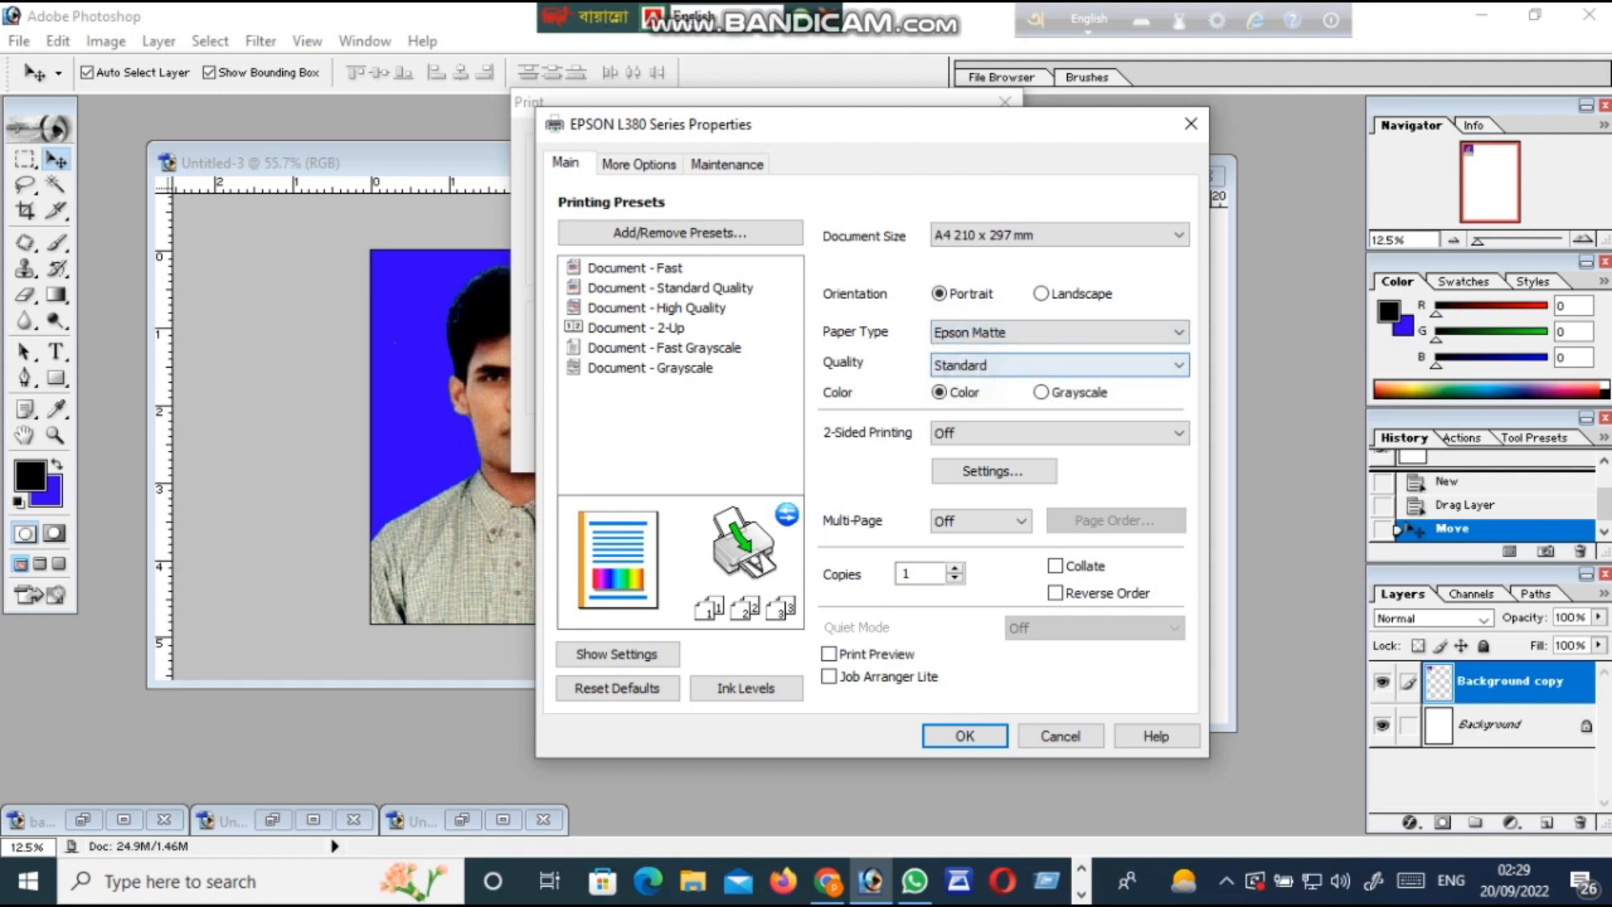
Step: Set the print quality to High, turn off High Speed, and apply the printer properties
{"action": "left_click", "coordinate": [954, 365]}
{"action": "left_click", "coordinate": [946, 402]}
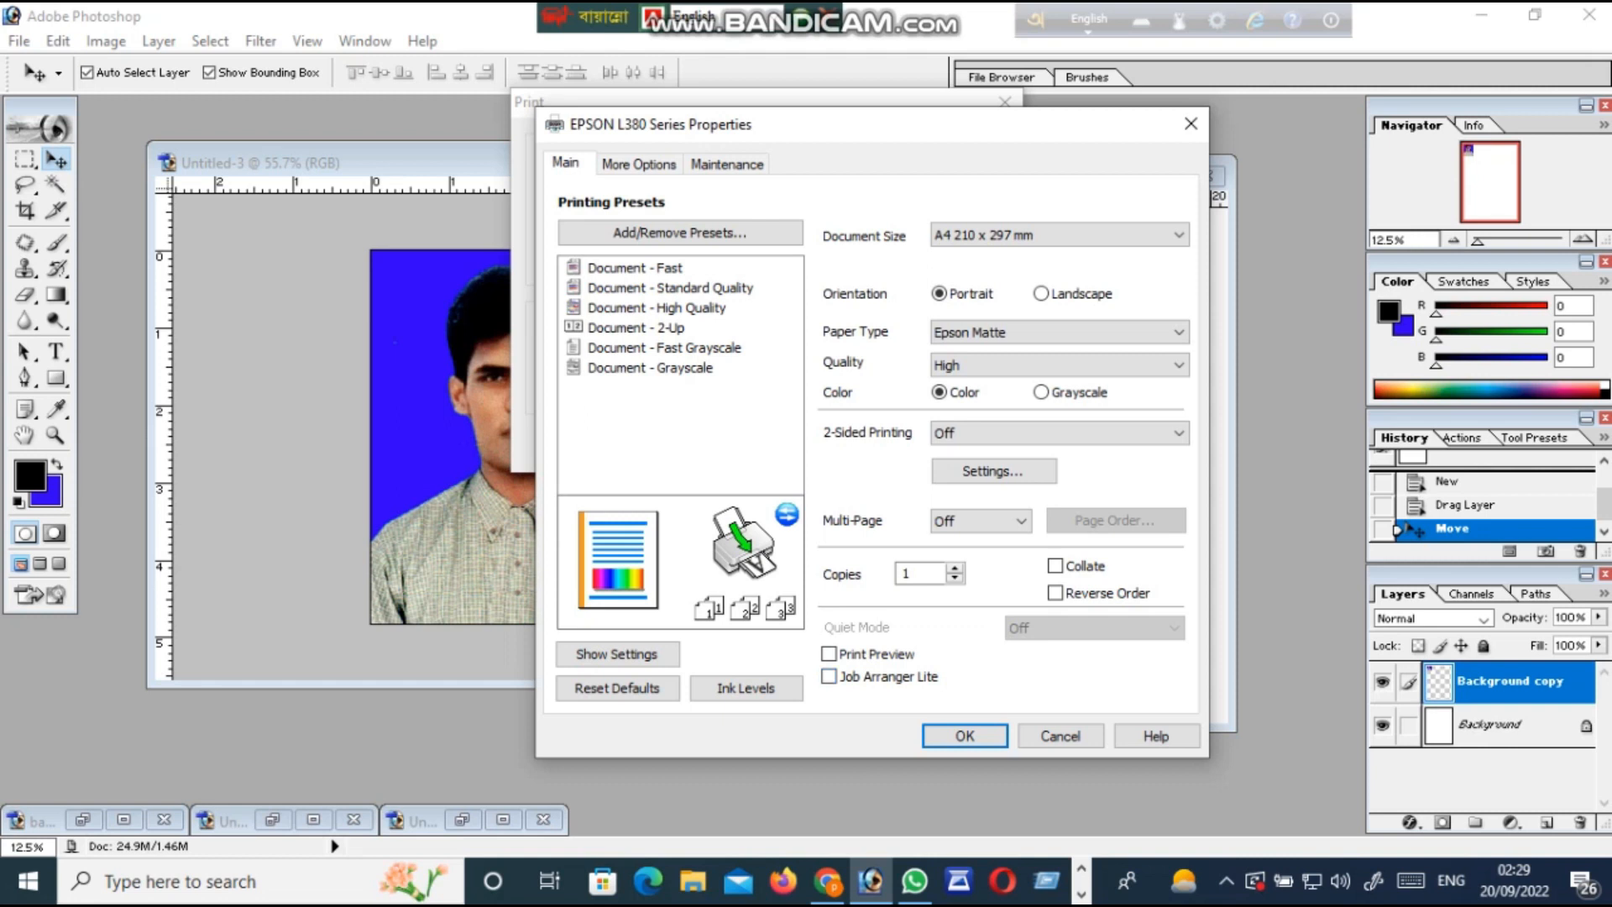
{"action": "left_click", "coordinate": [638, 164]}
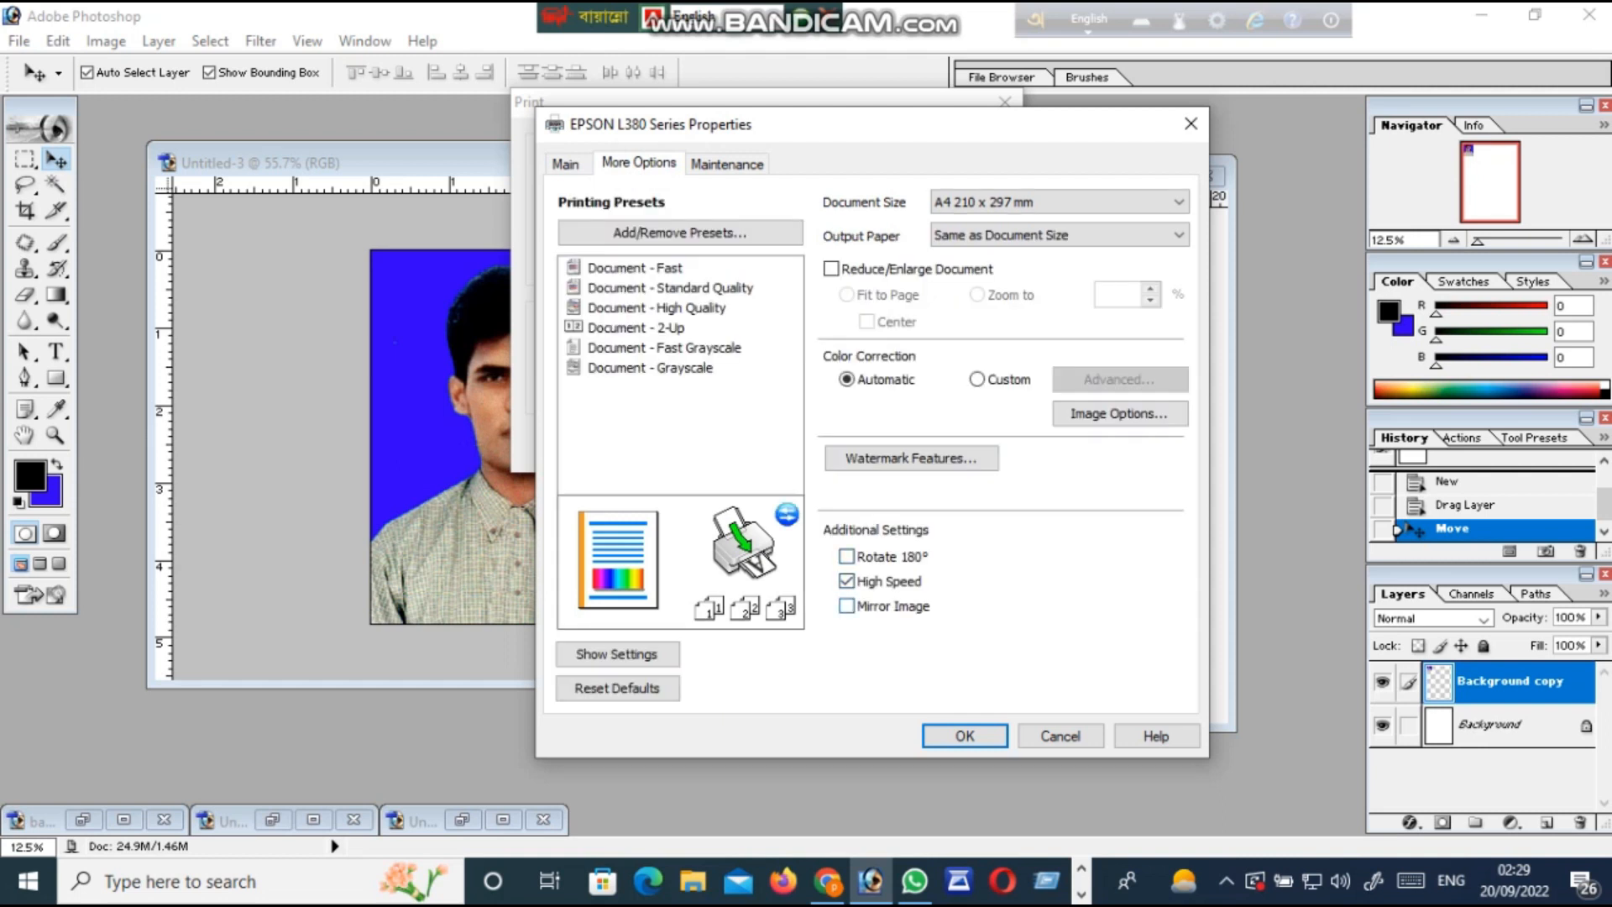
{"action": "left_click", "coordinate": [847, 580]}
{"action": "left_click", "coordinate": [964, 736]}
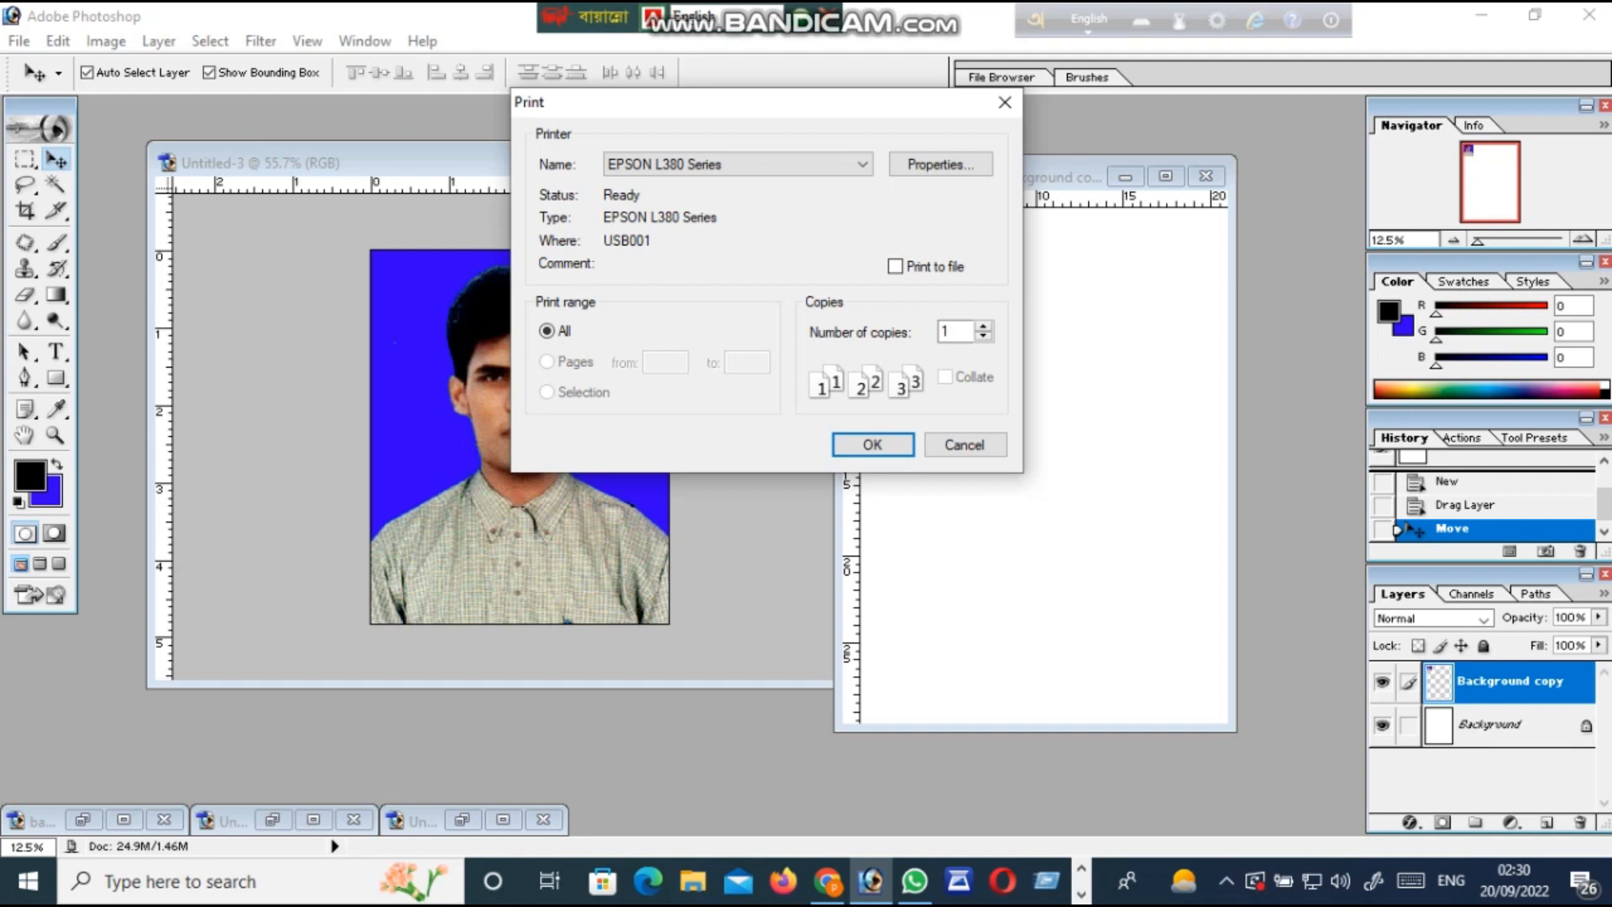
{"action": "left_click_drag", "start_coordinate": [672, 102], "coordinate": [491, 180]}
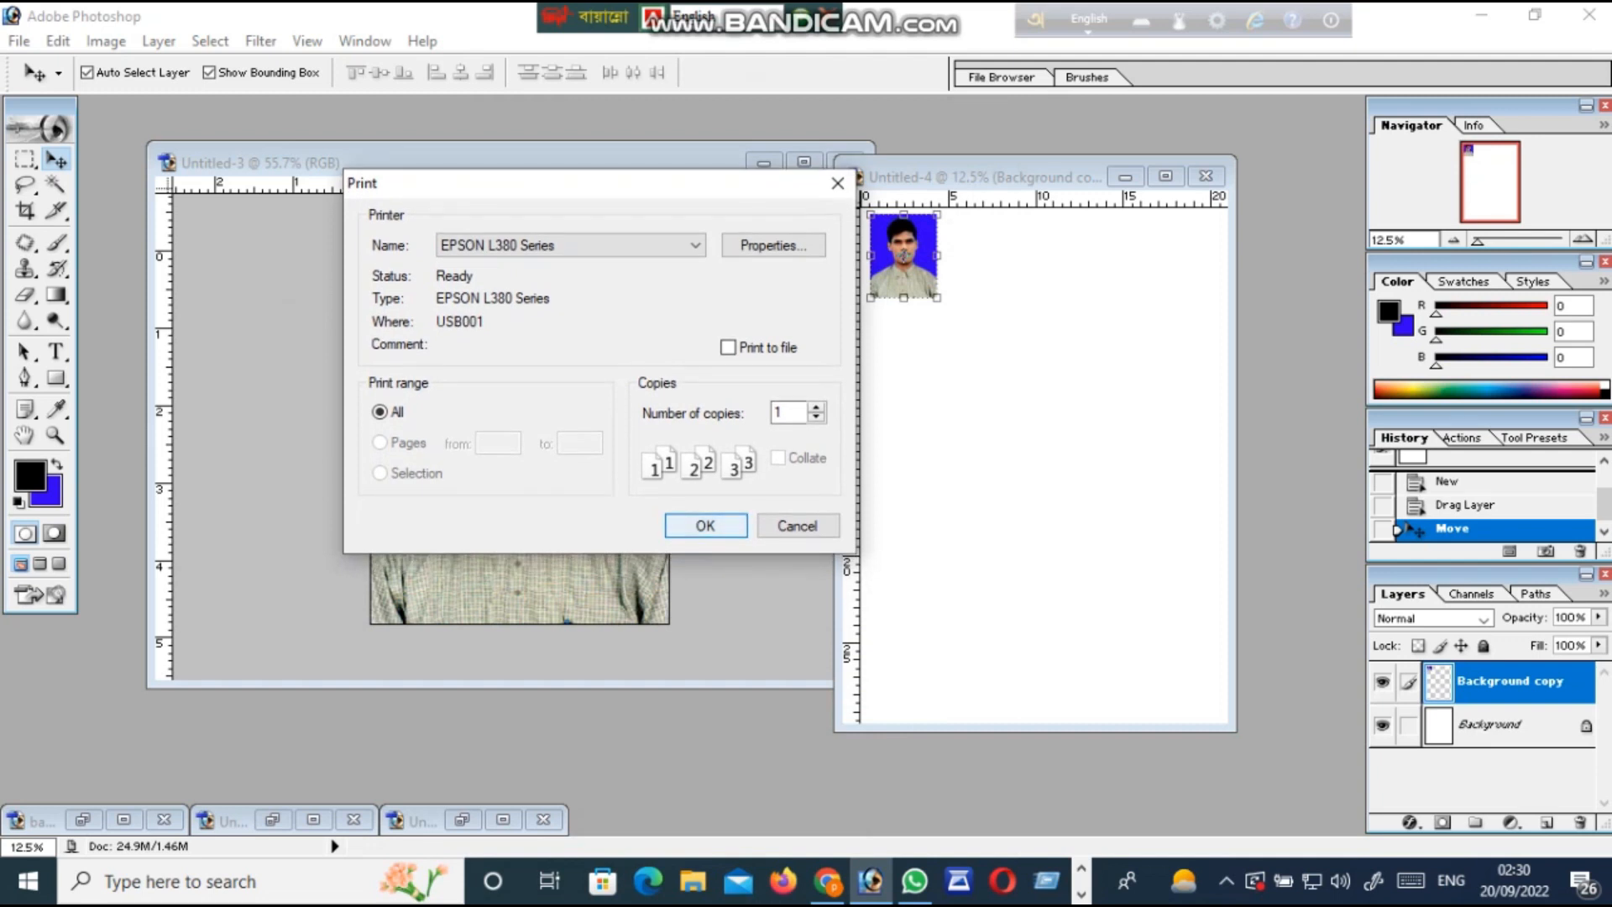
{"action": "left_click_drag", "start_coordinate": [490, 181], "coordinate": [674, 268]}
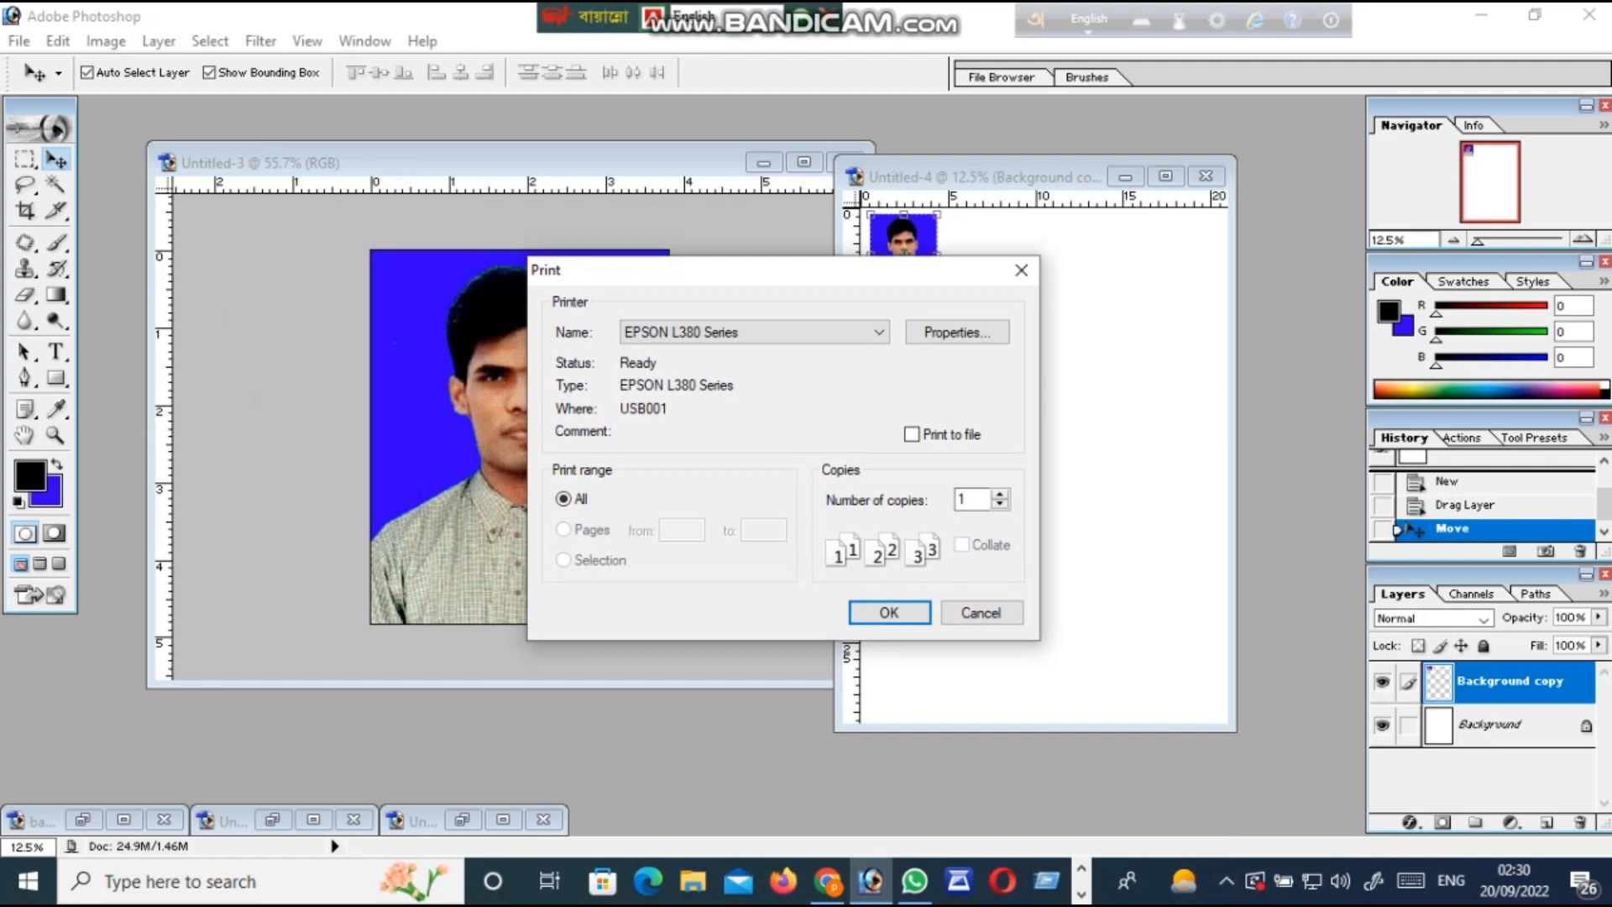
{"action": "mouse_move", "coordinate": [673, 268]}
{"action": "left_mouse_down"}
{"action": "mouse_move", "coordinate": [884, 491]}
{"action": "mouse_move", "coordinate": [657, 283]}
{"action": "left_mouse_up"}
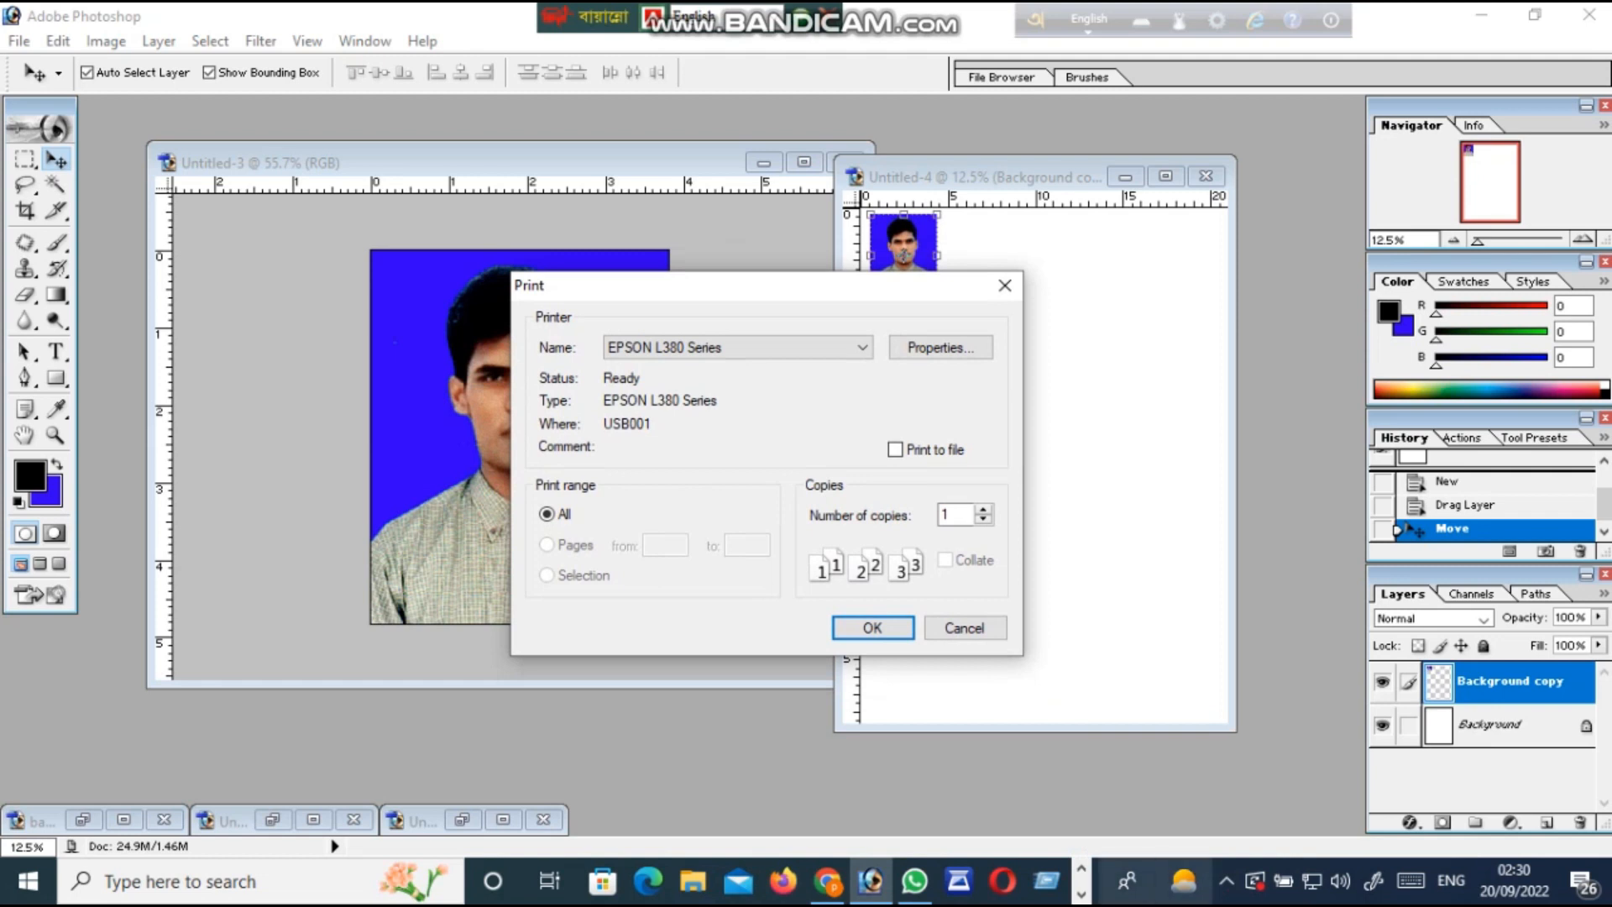
{"action": "left_click", "coordinate": [1225, 880]}
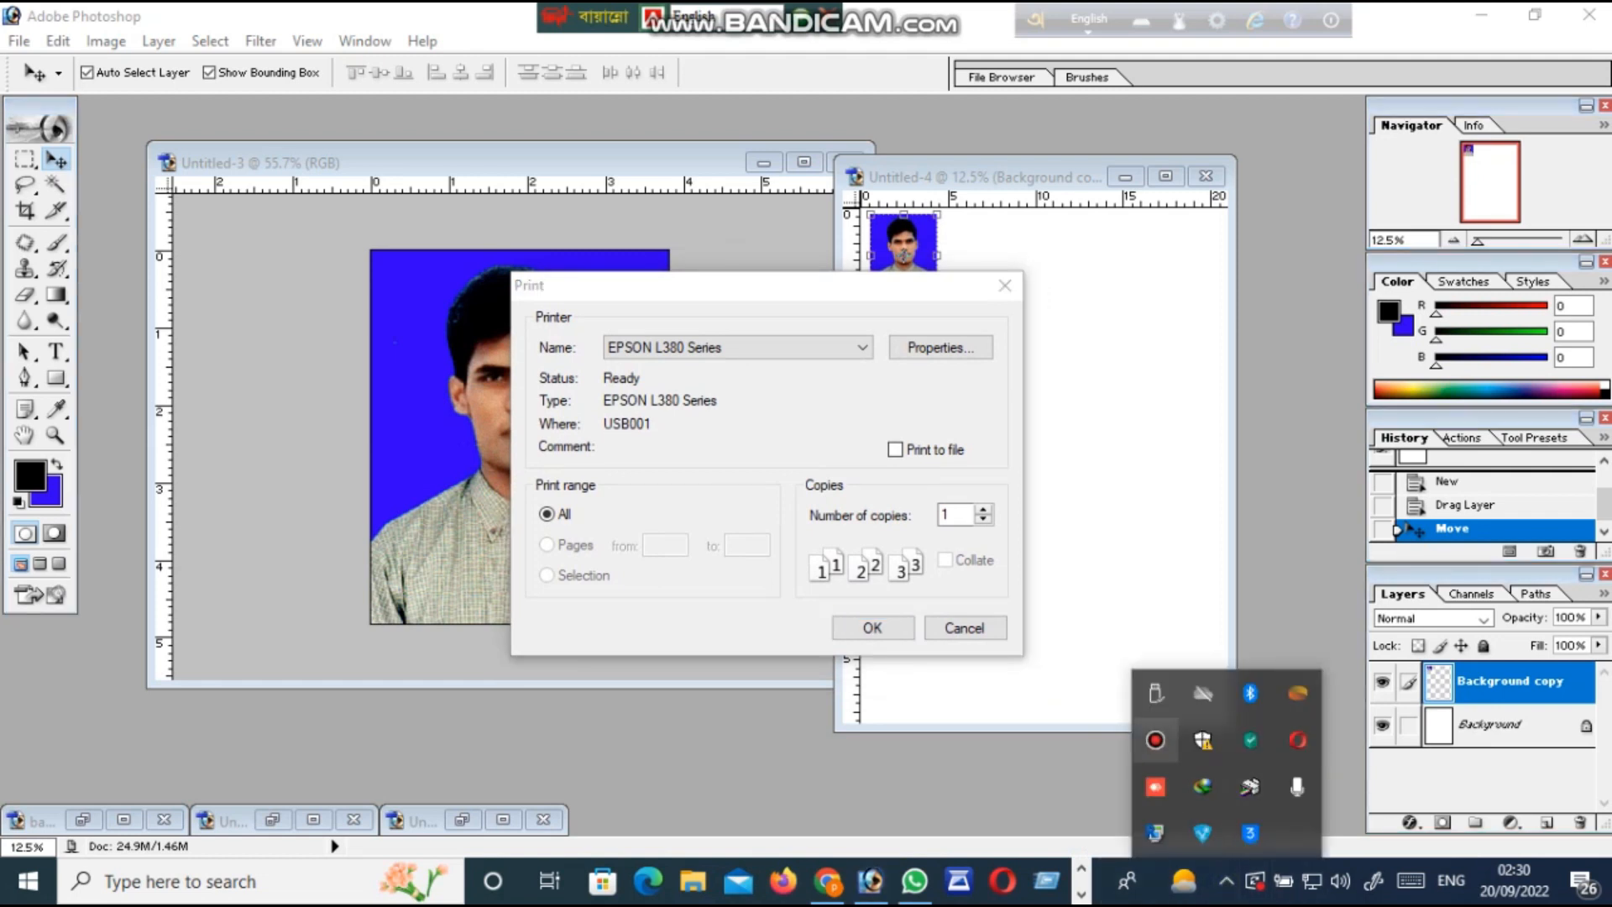
{"action": "left_click", "coordinate": [1081, 892]}
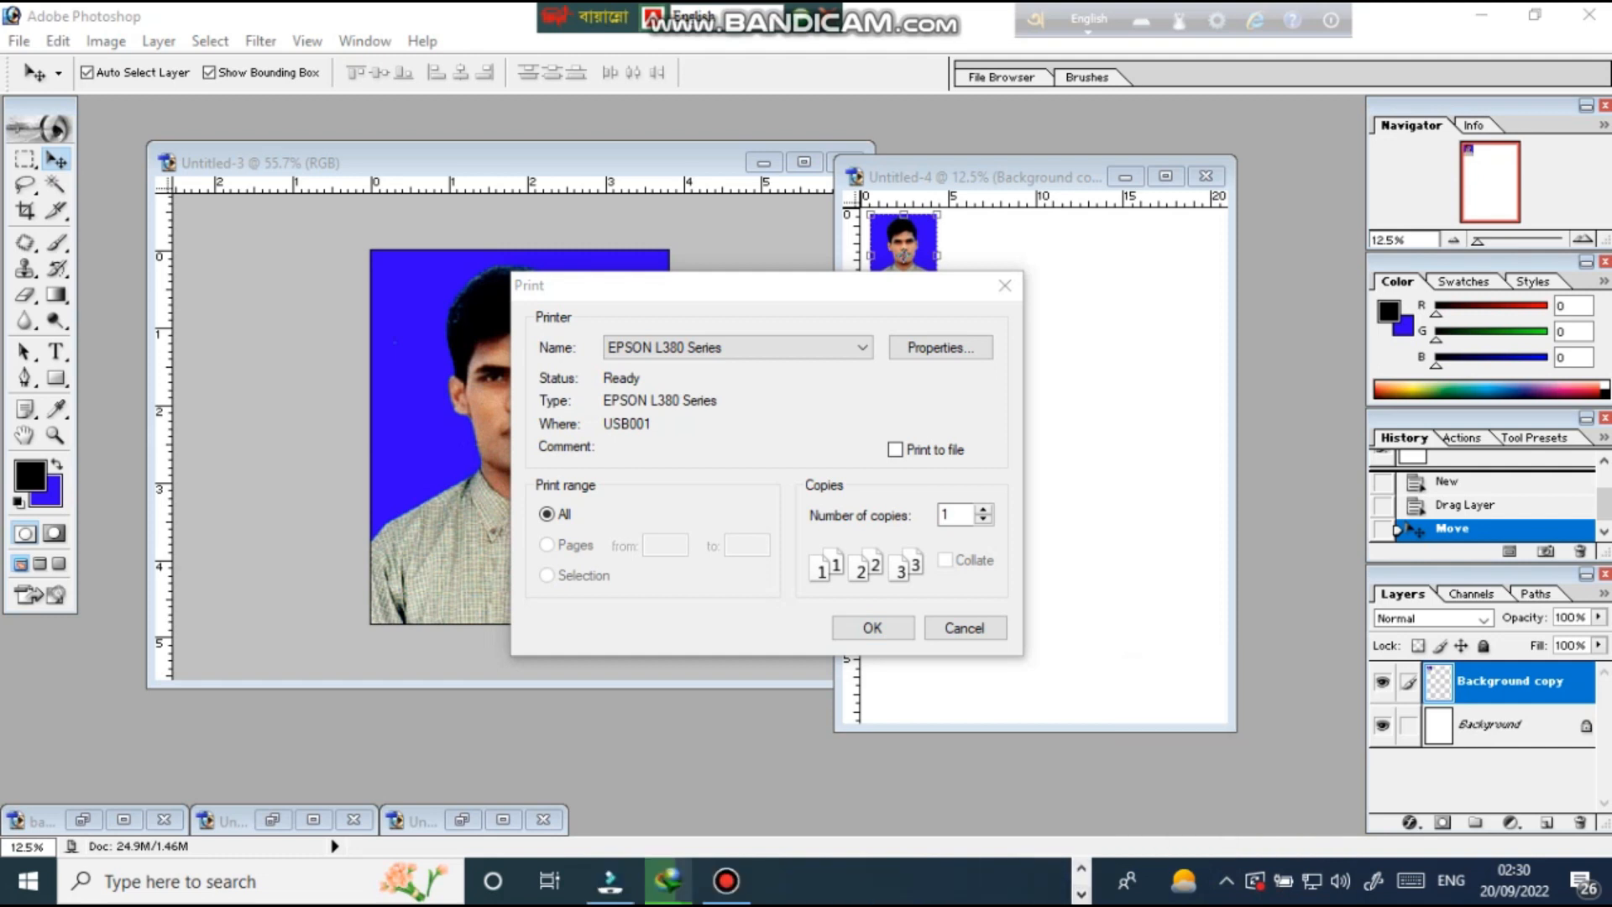